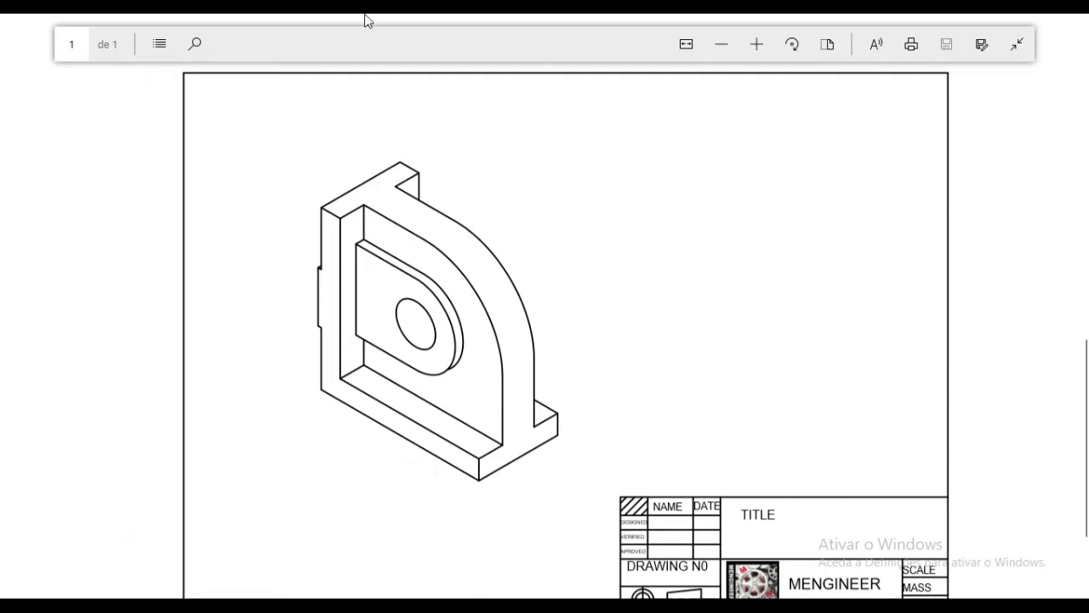
Switch from the reference PDF to the A3 template in AutoCAD and toggle isometric drafting off and back on.
mouse_move(364, 21)
left_click(287, 32)
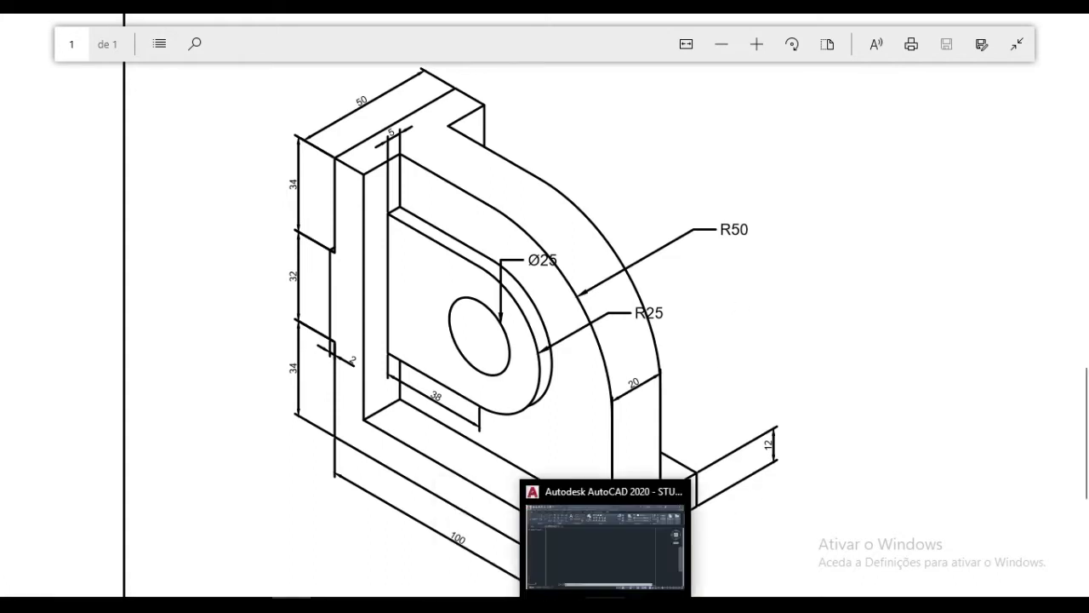
left_click(605, 606)
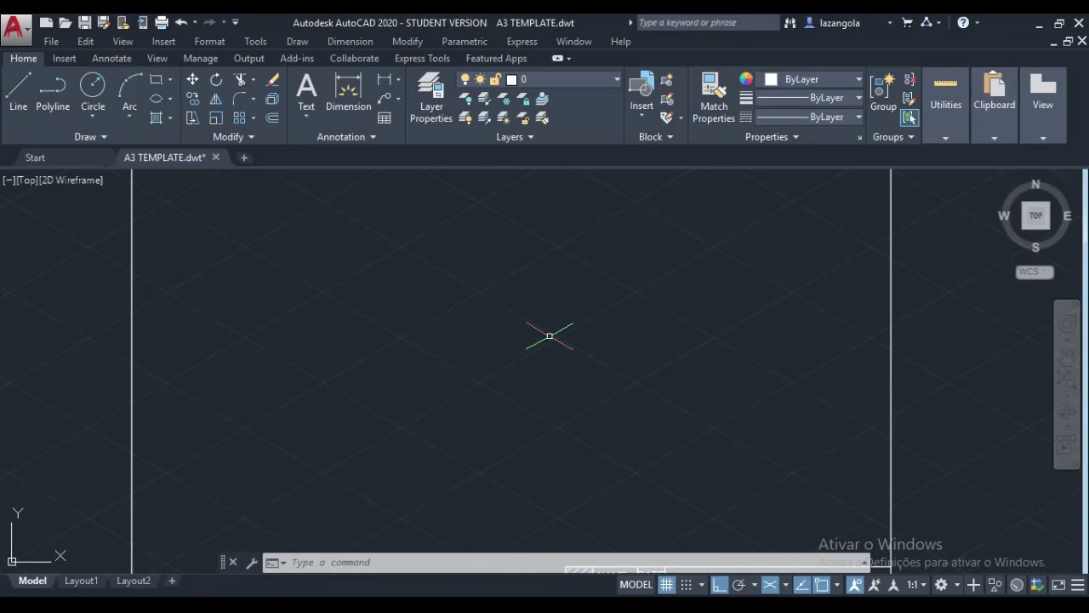
left_click(773, 584)
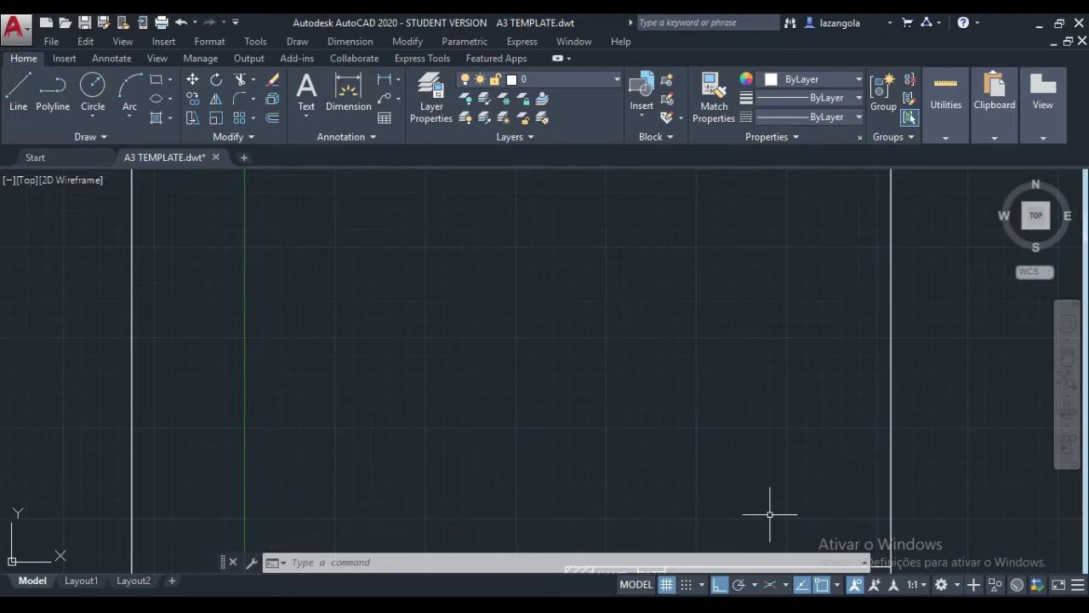
left_click(769, 584)
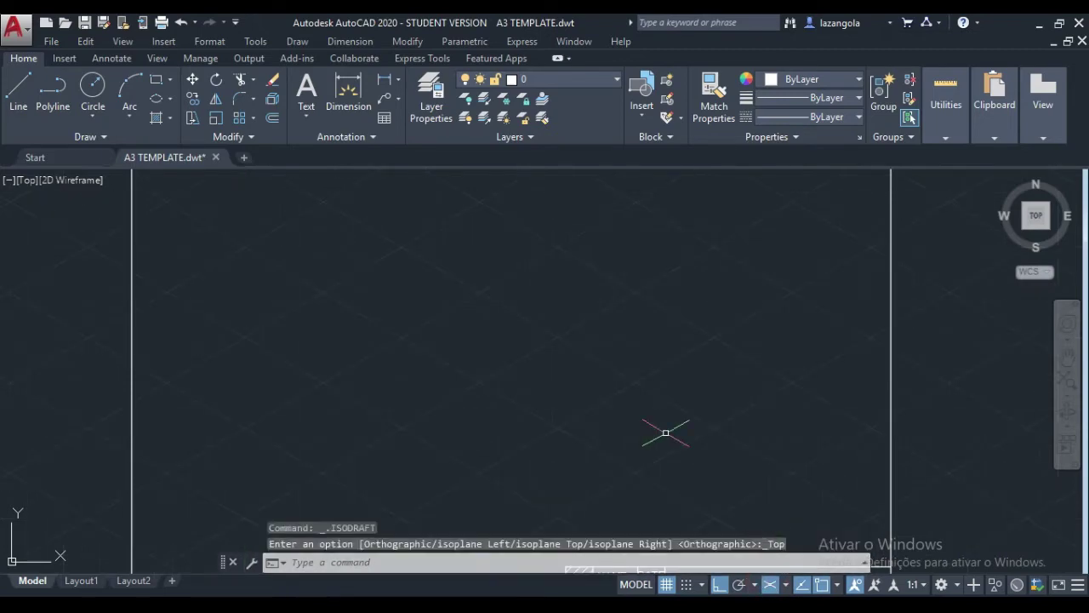
Start a line outline above the title block with a 50-unit segment at 210° and a 100-unit segment at 150°.
middle_click_drag(649, 389, 656, 297)
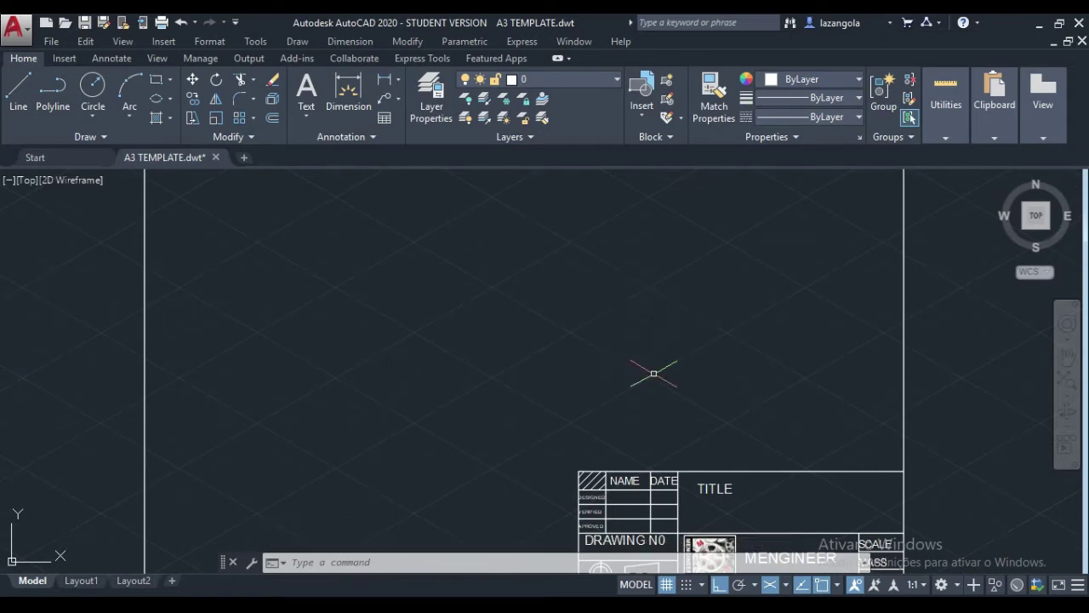
left_click(19, 98)
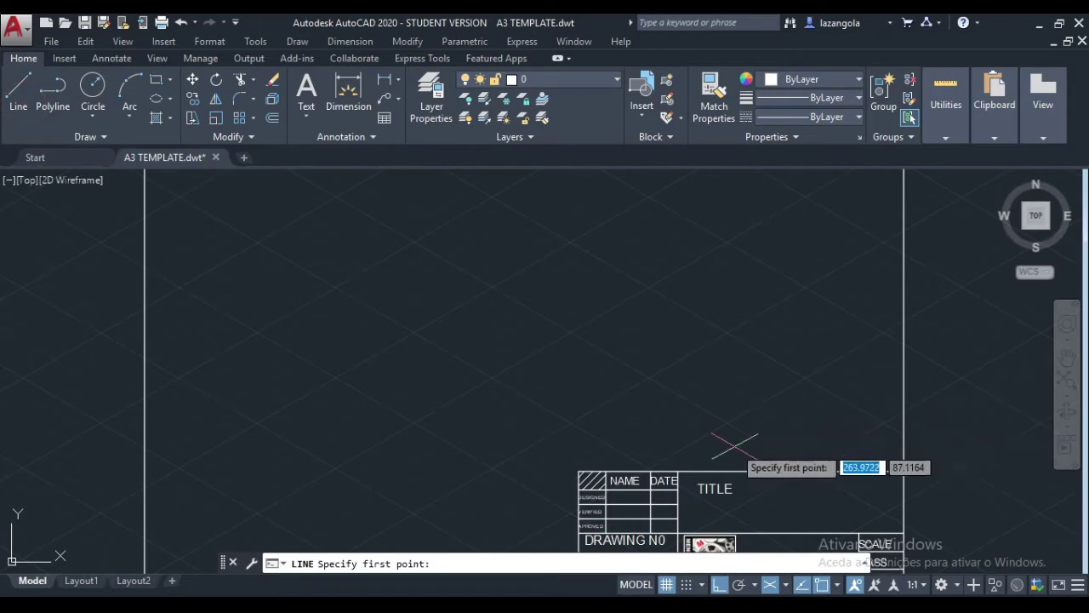
left_click(596, 392)
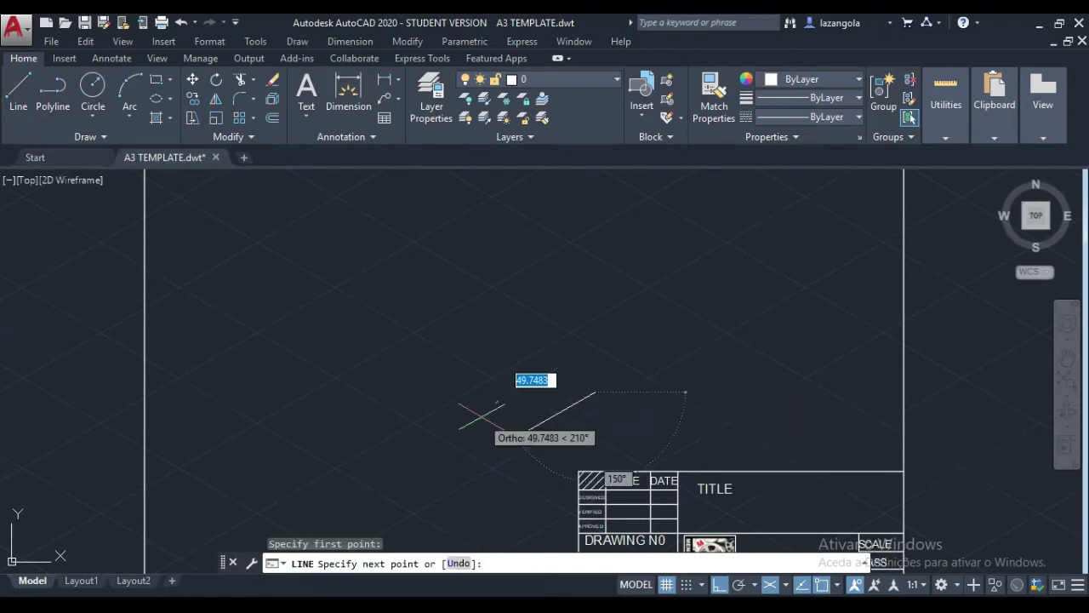
type("50")
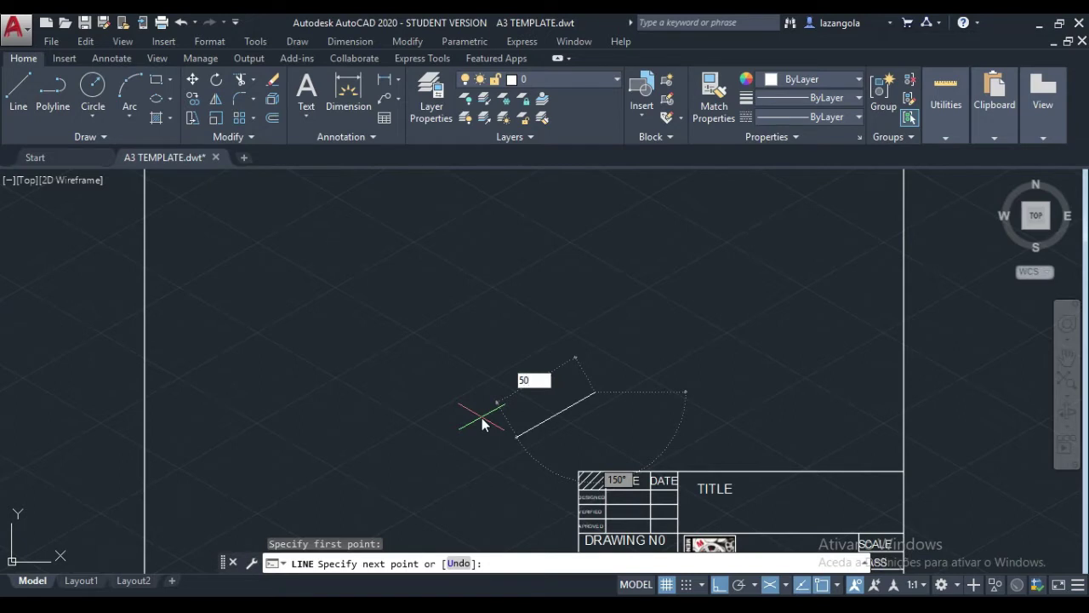
key("Return")
type("100")
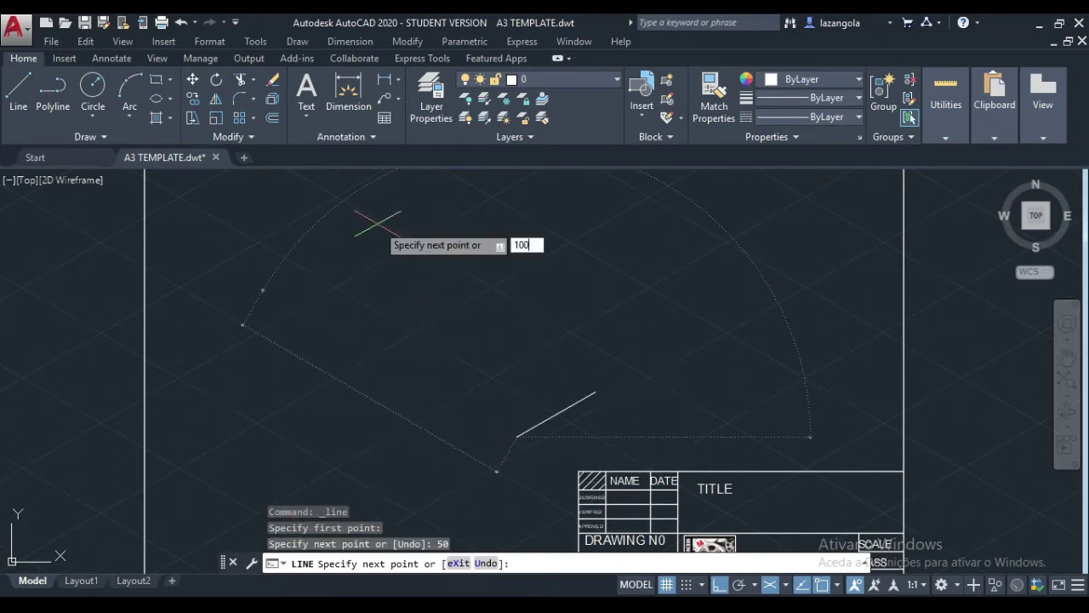
key("Return")
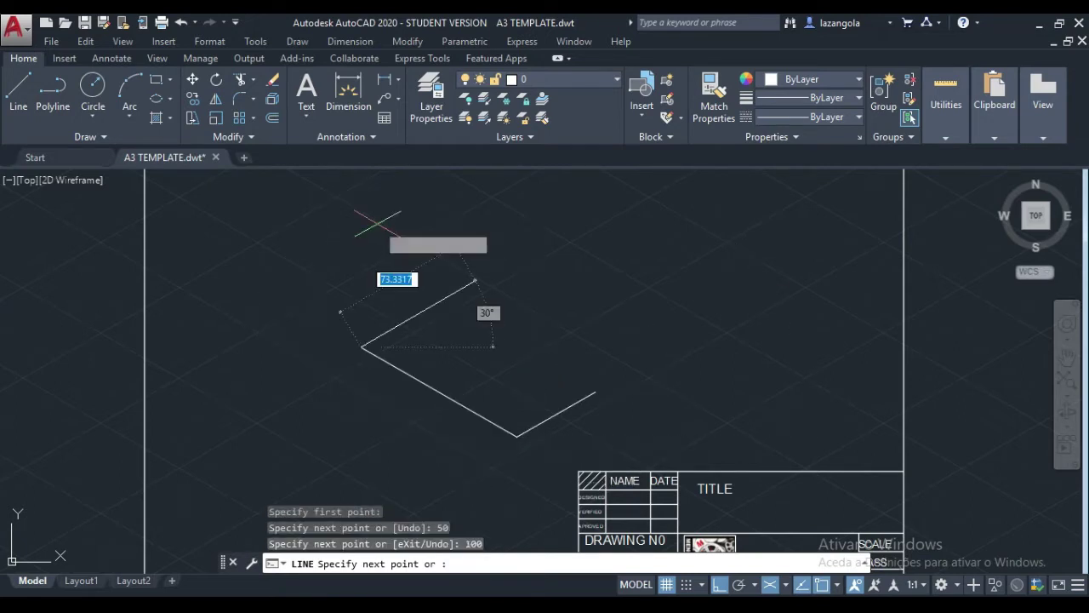
Continue the outline with a 34-unit segment straight up and a 2-unit outward step at 150°.
key("F5")
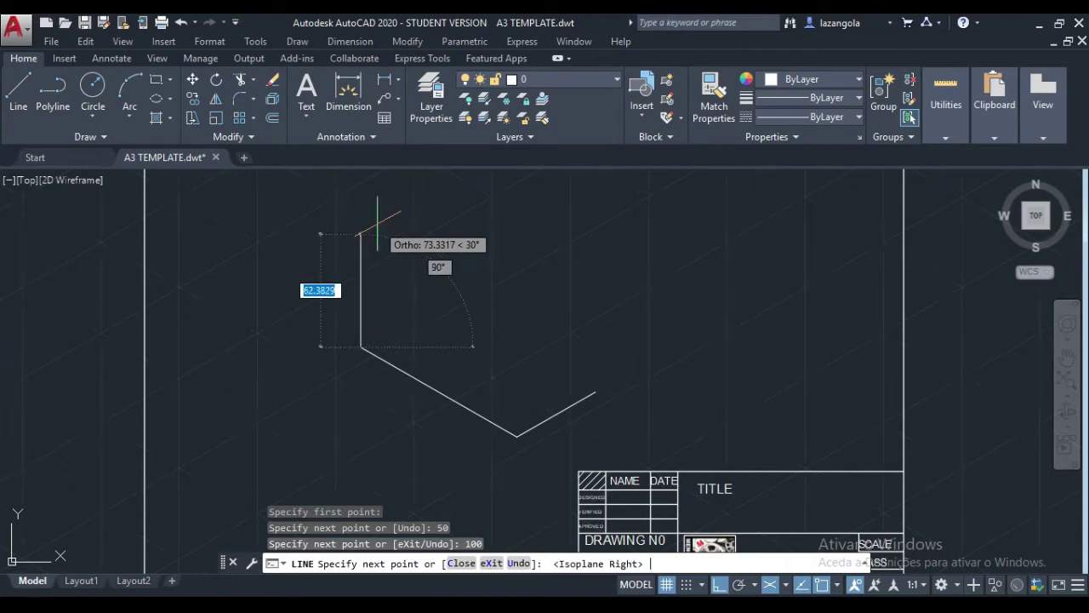
type("34")
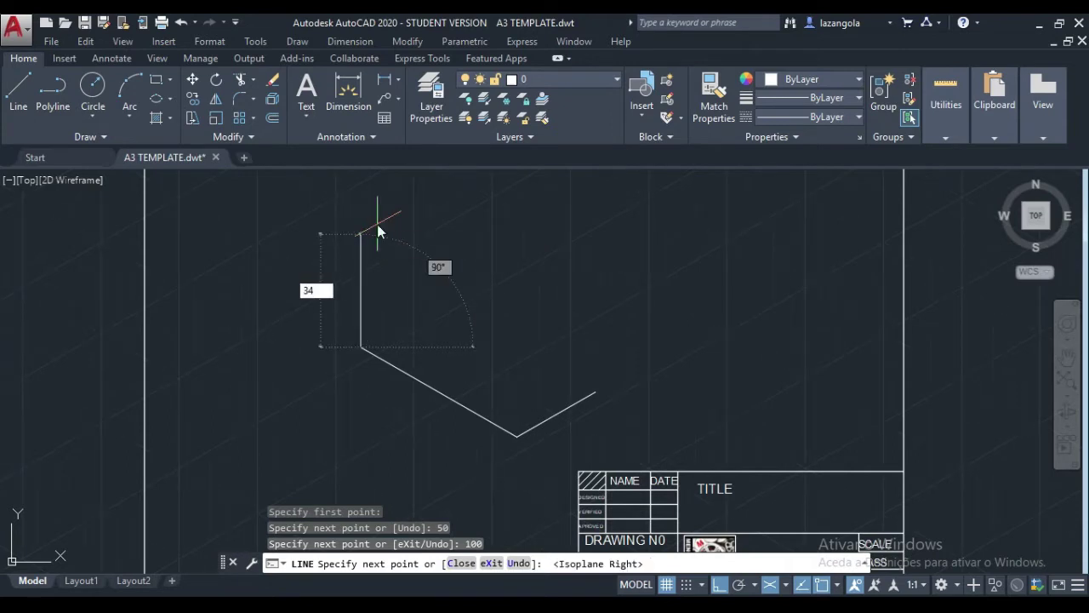
key("Return")
key("F5")
key("F5")
type("2")
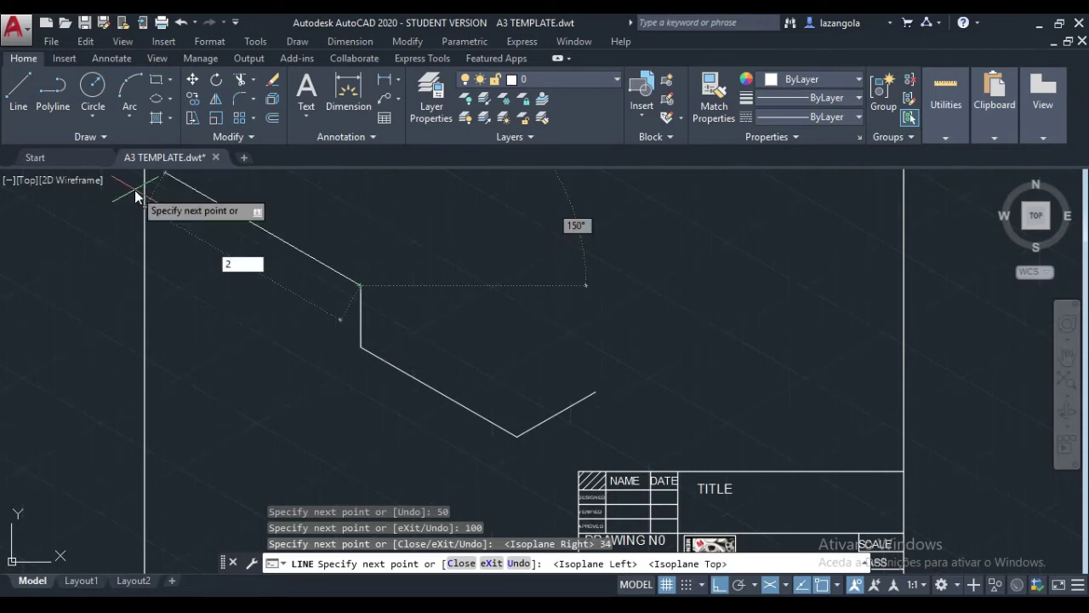
key("Return")
Continue the outline 32 units up, 2 units back inward, and 34 units up to finish the stepped rear edge.
key("F5")
key("F5")
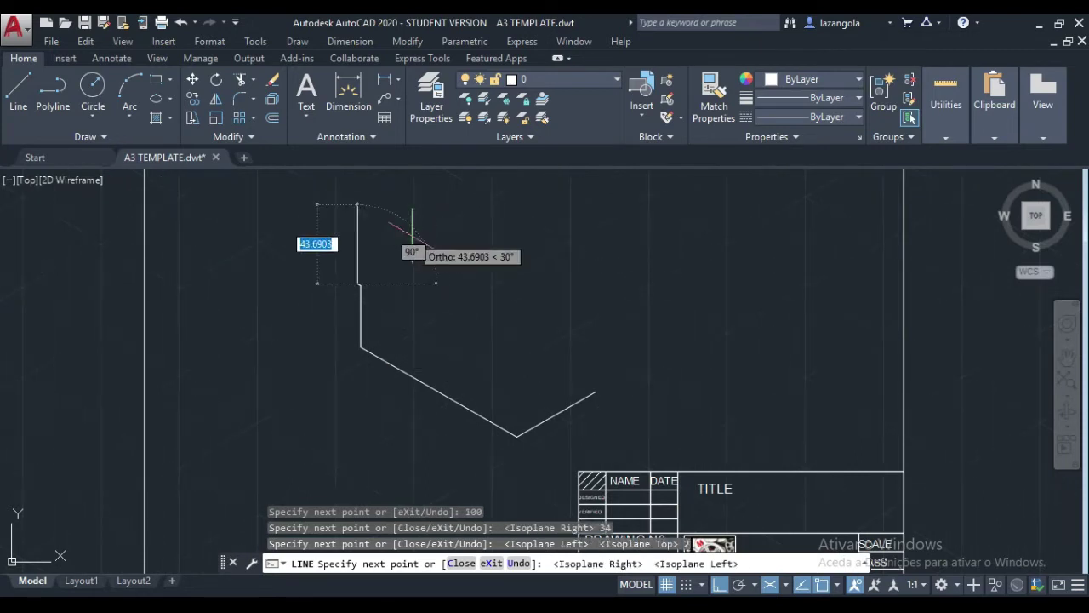
type("32")
key("Return")
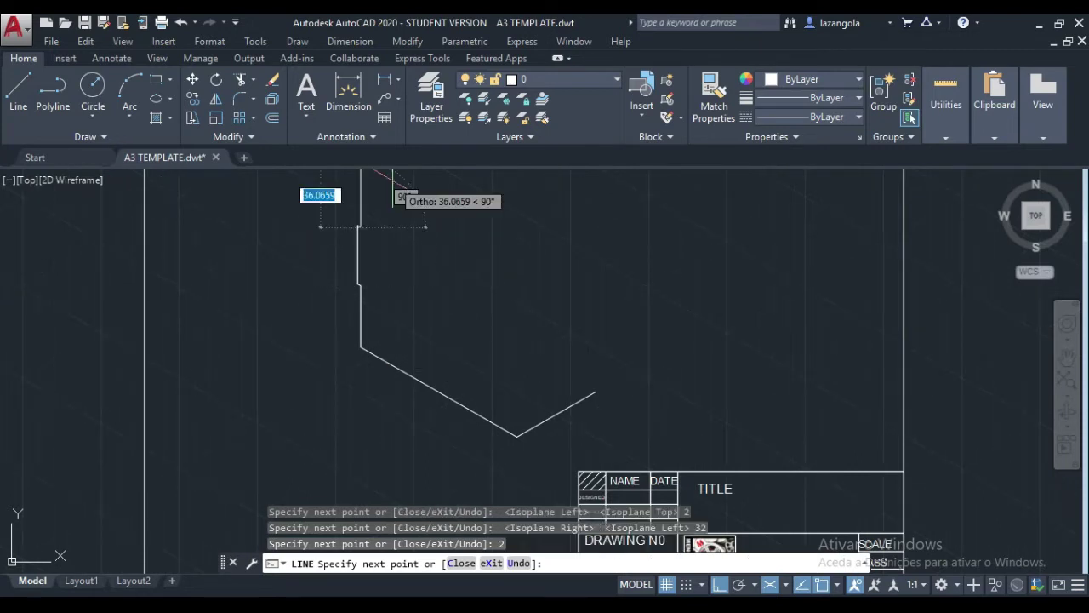
type("2")
key("Return")
type("34")
key("Return")
Add the 50-unit upper edge at 30° and a 100-unit segment straight down from its end.
middle_click_drag(392, 181, 267, 311)
key("F5")
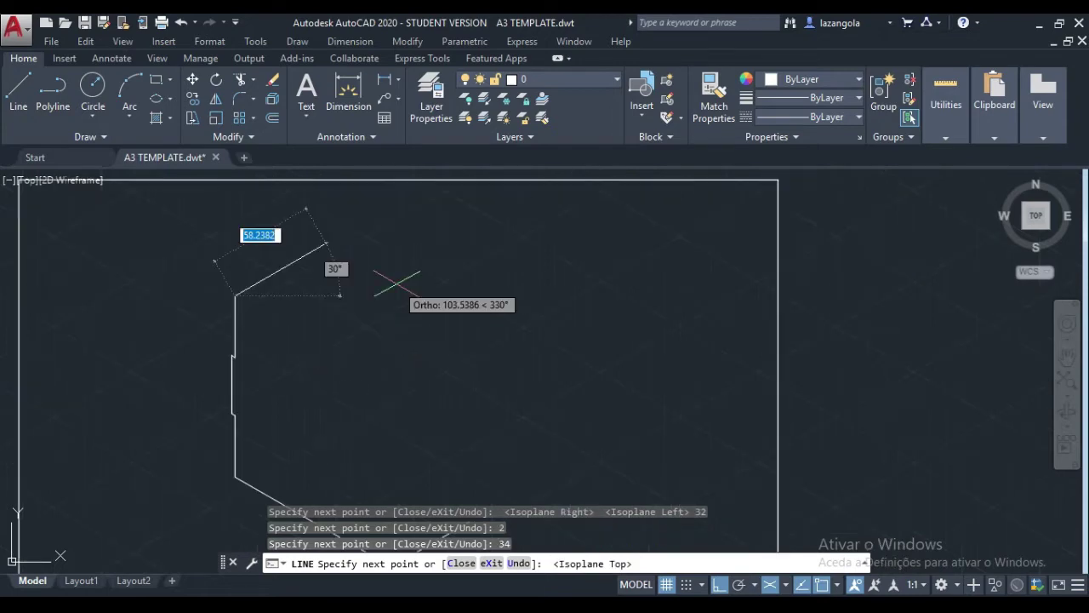
type("50")
key("Return")
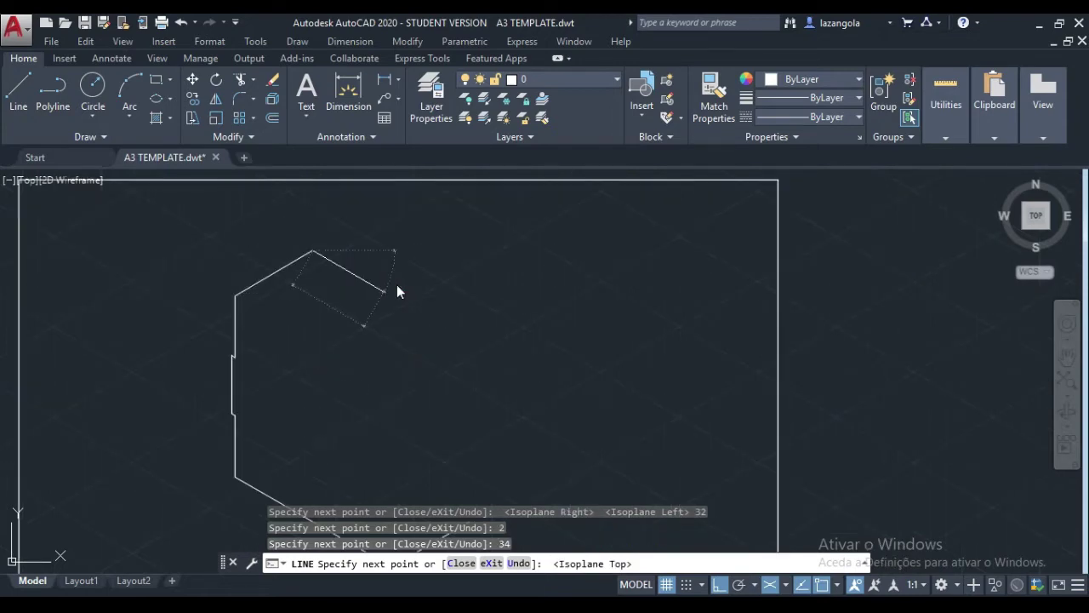
key("F5")
type("100")
key("Return")
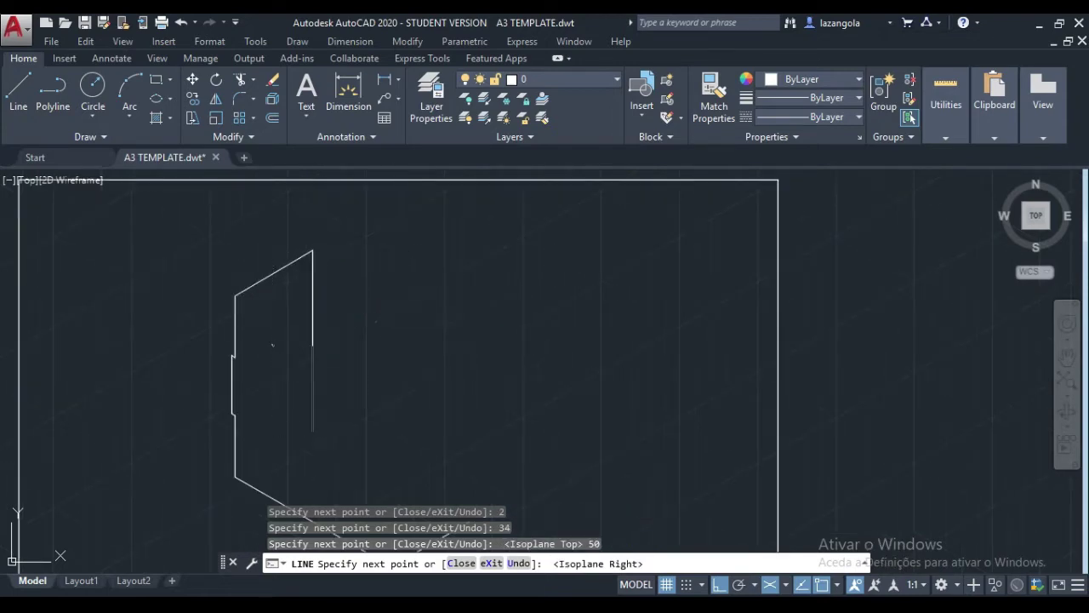
Close the L-shaped outline with a 100-unit segment at 330° back to the starting point and end the line.
key("F5")
middle_click_drag(386, 442, 432, 311)
type("1")
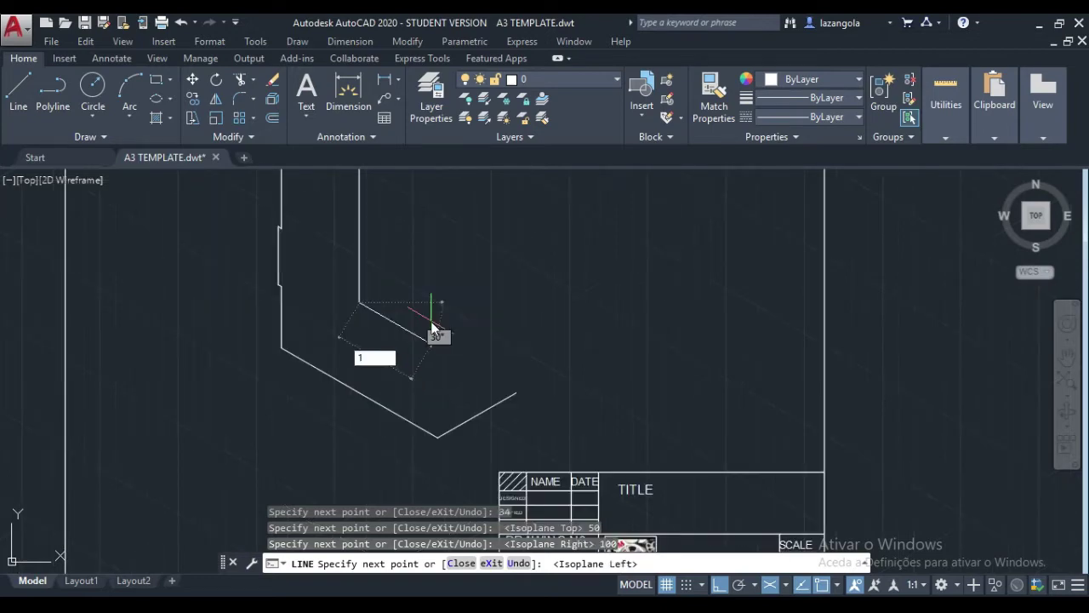
type("00")
key("Return")
key("Return")
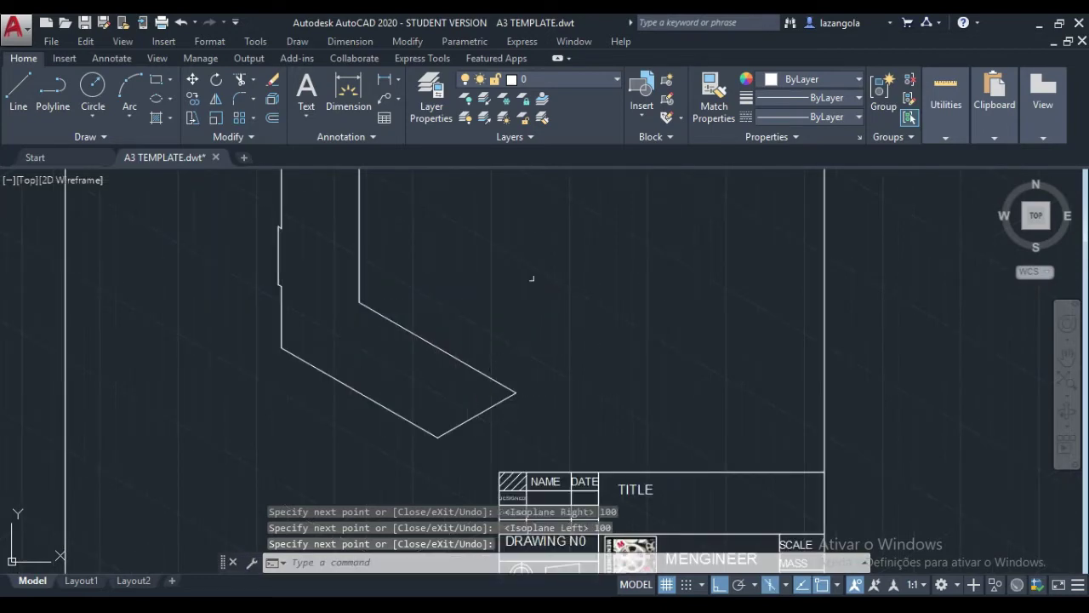
Copy the long vertical edge 35 units along the upper sloping edge at 210°, using its upper end as base point.
middle_click_drag(532, 277, 630, 342)
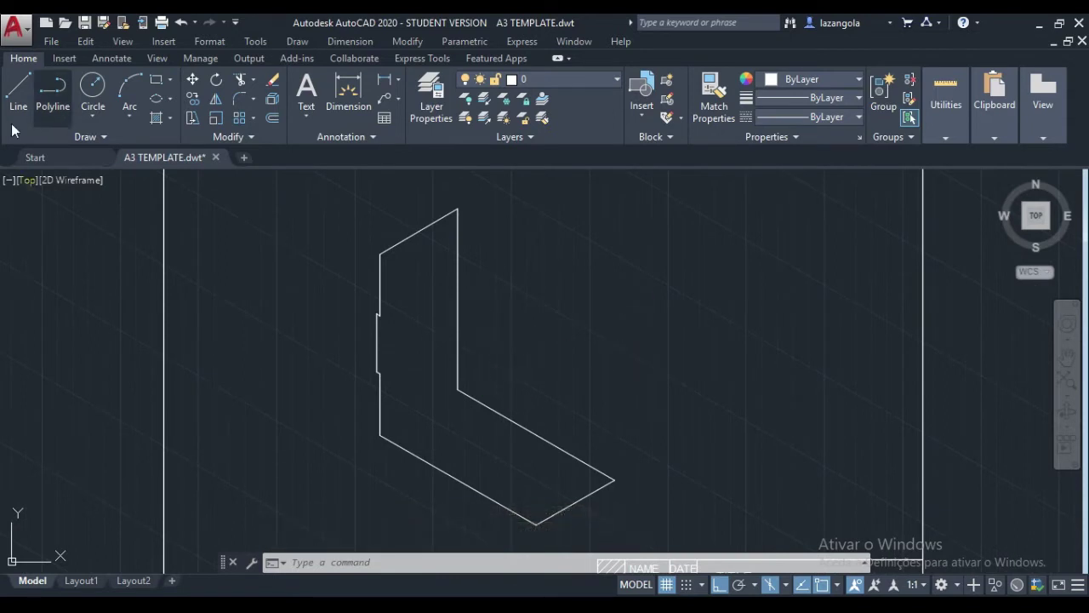
left_click(193, 98)
left_click(458, 252)
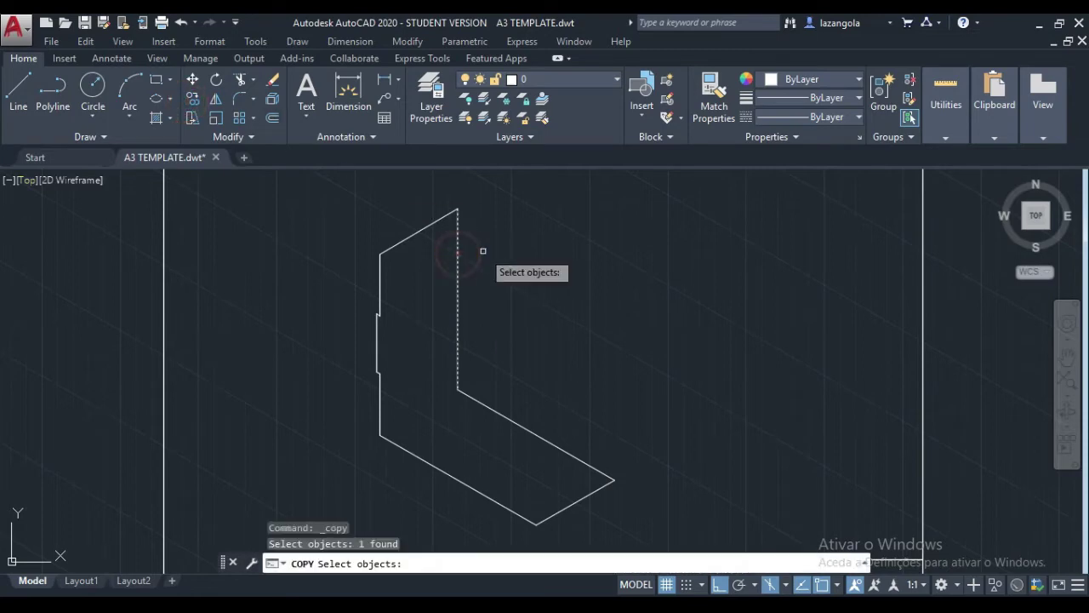
key("Return")
left_click(457, 209)
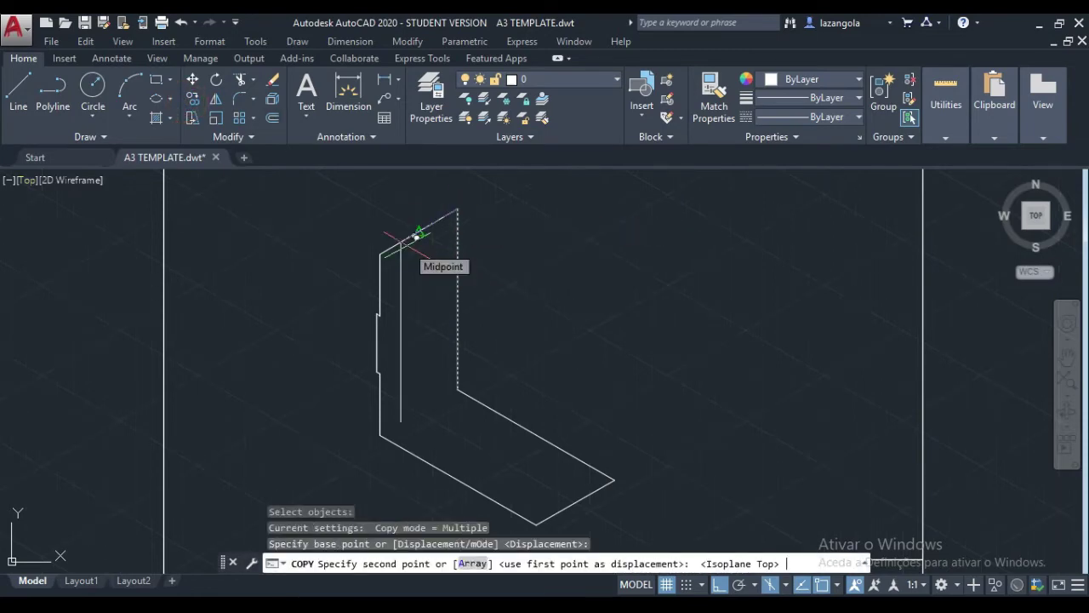
type("35")
key("Return")
key("Return")
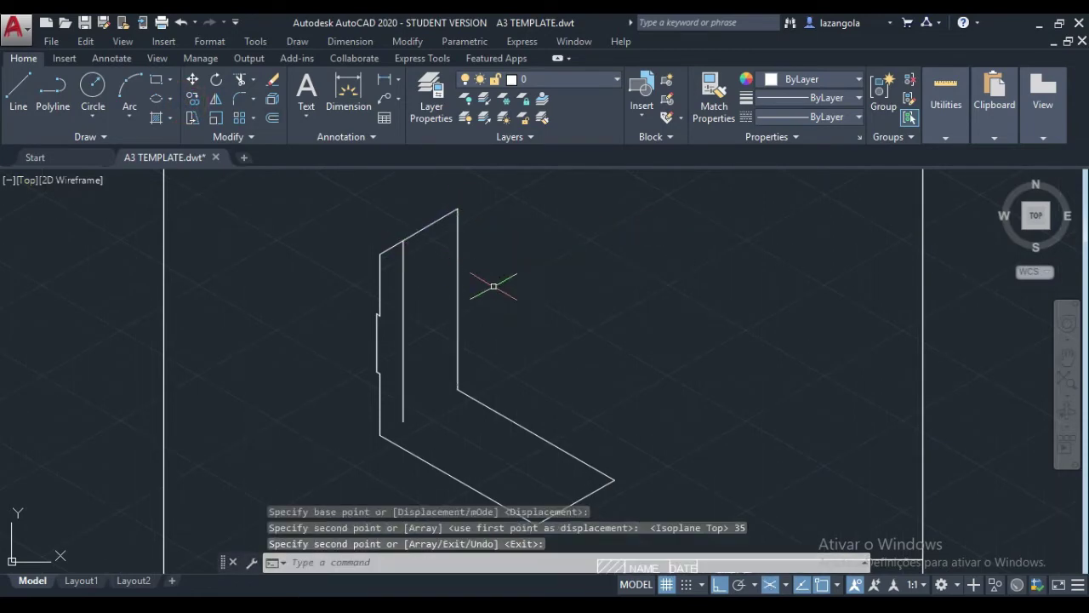
Copy the lower 100-unit base edge from its rear end to the lower and upper ends of the copied vertical line.
middle_click_drag(494, 287, 512, 265)
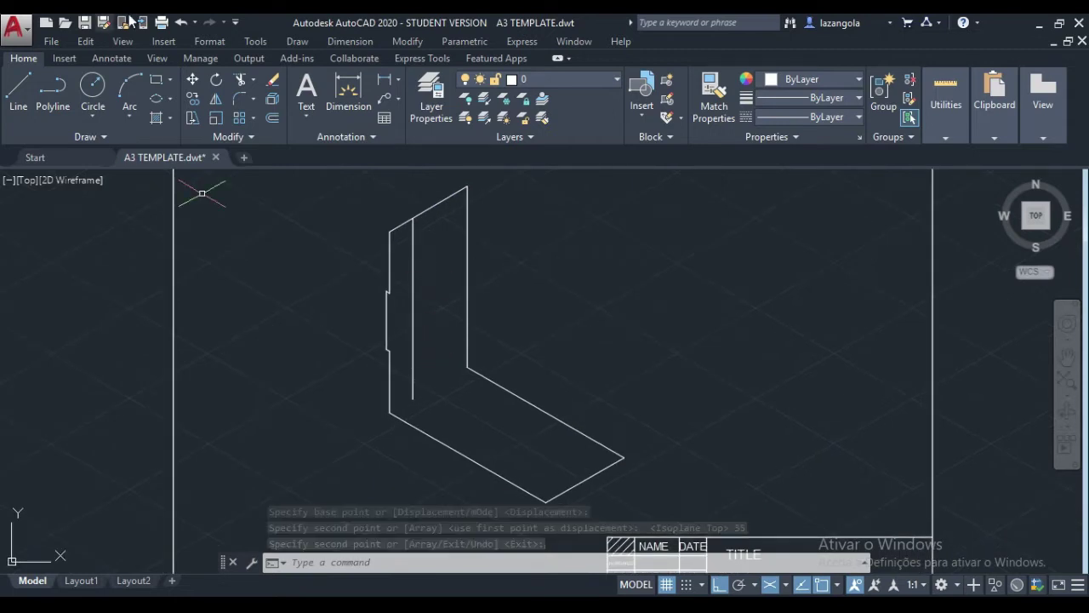
left_click(193, 98)
left_click(441, 443)
key("Return")
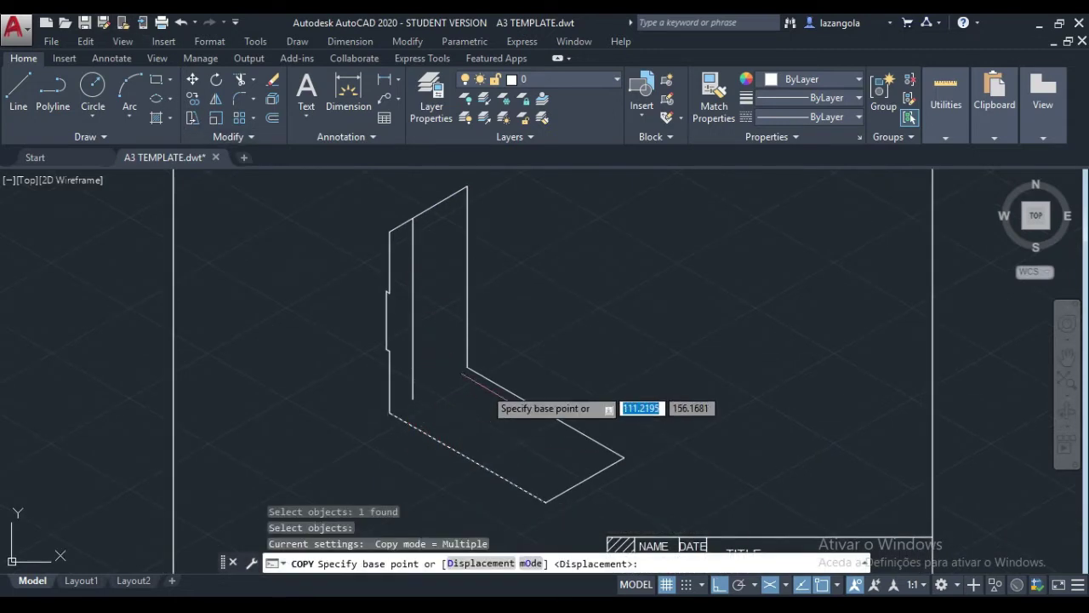
left_click(390, 414)
type("35")
key("Return")
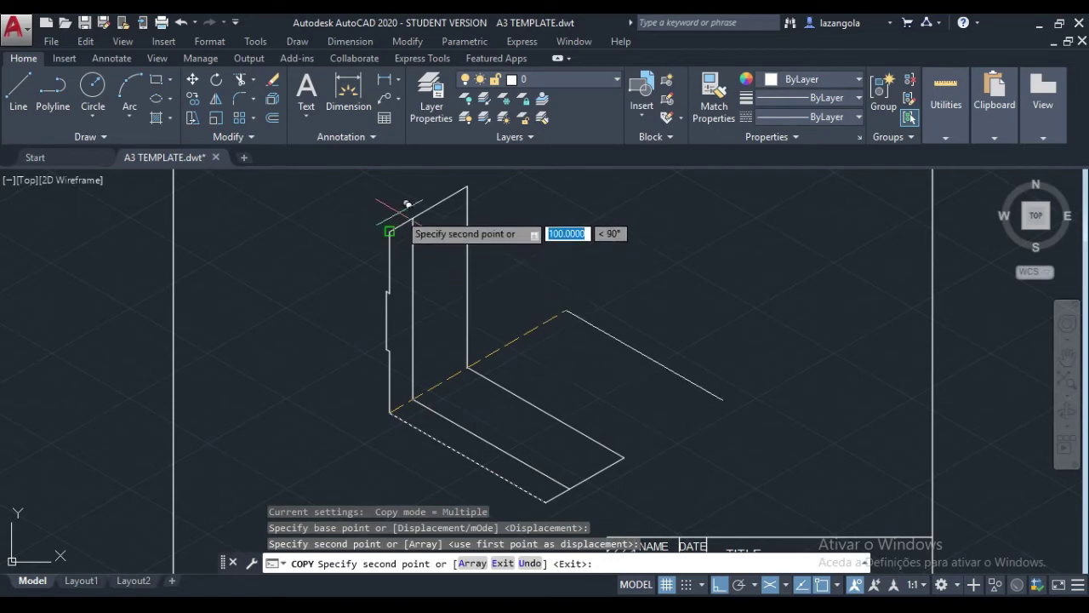
key("F5")
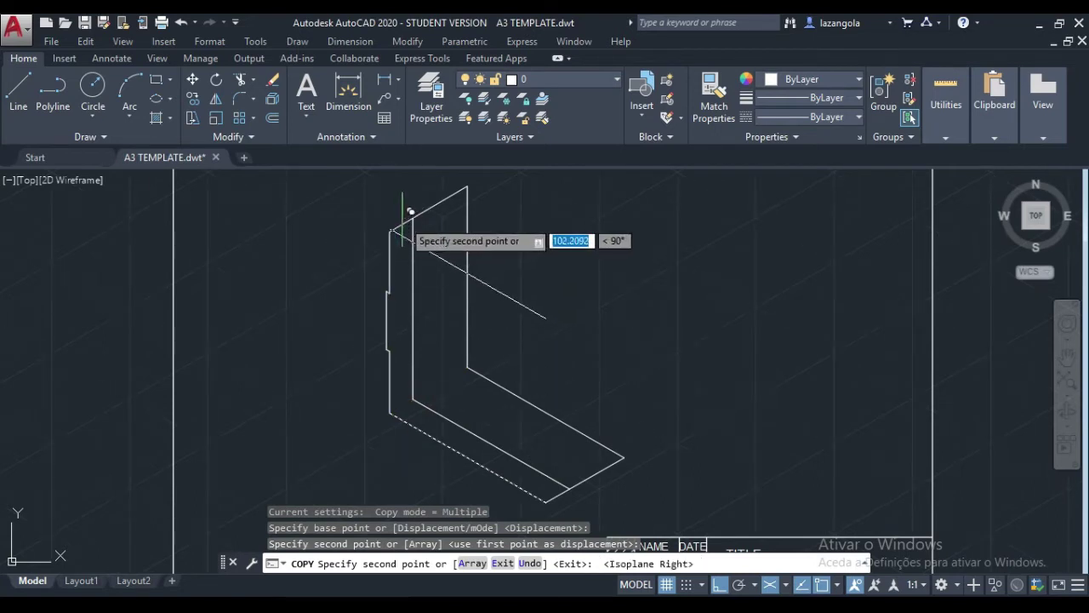
Draw a 100-unit vertical line down from the free end of the upper copied edge to complete the side face.
left_click(18, 89)
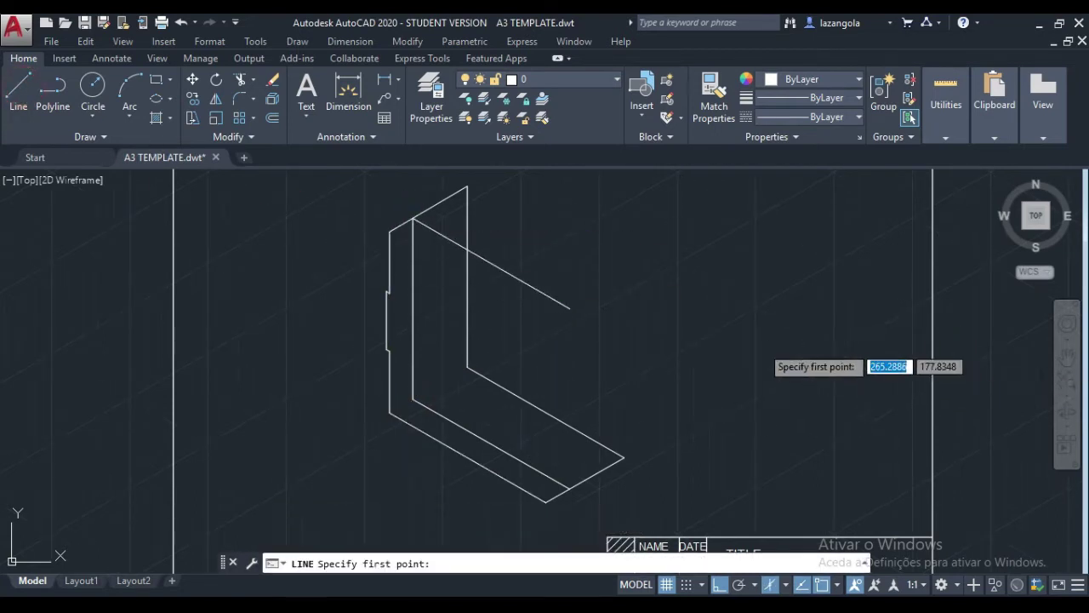
left_click(570, 307)
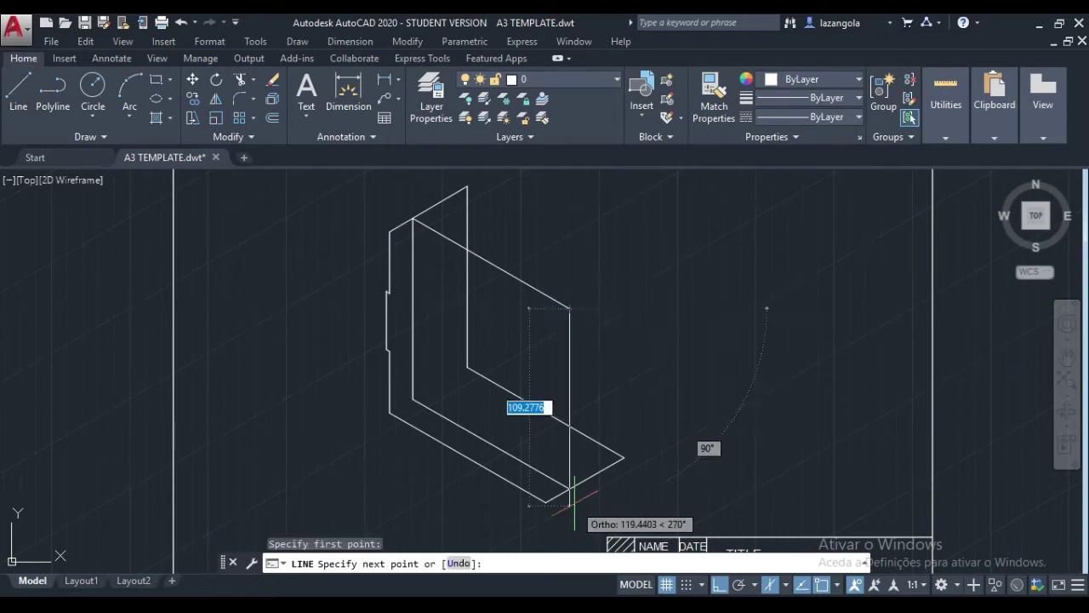
type("100")
key("Return")
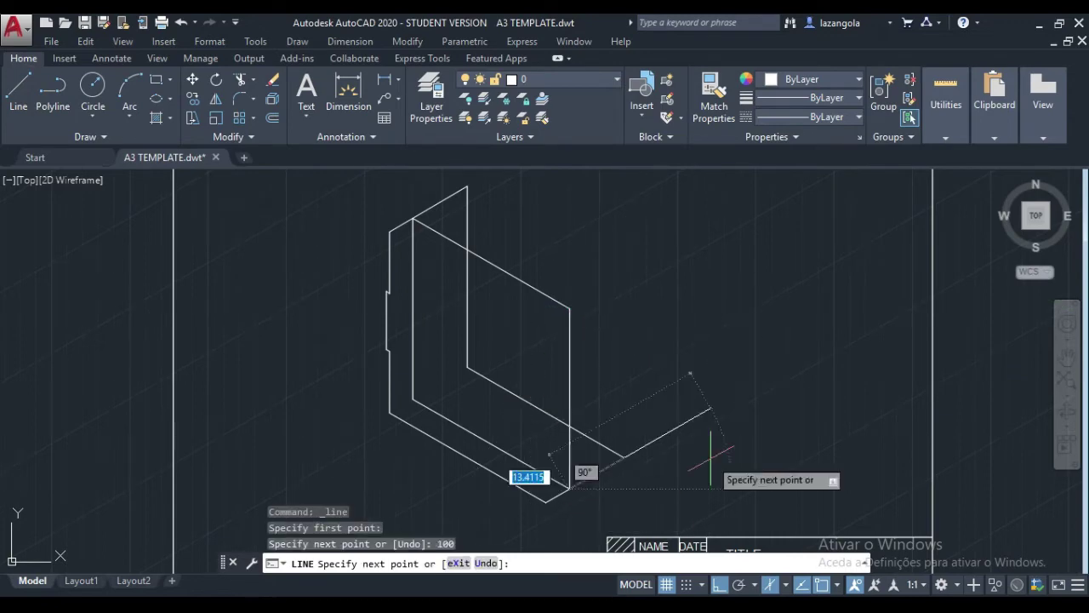
key("Return")
Copy the side face's rear vertical line from its upper end to the midpoint of the face's upper sloping edge.
left_click(192, 98)
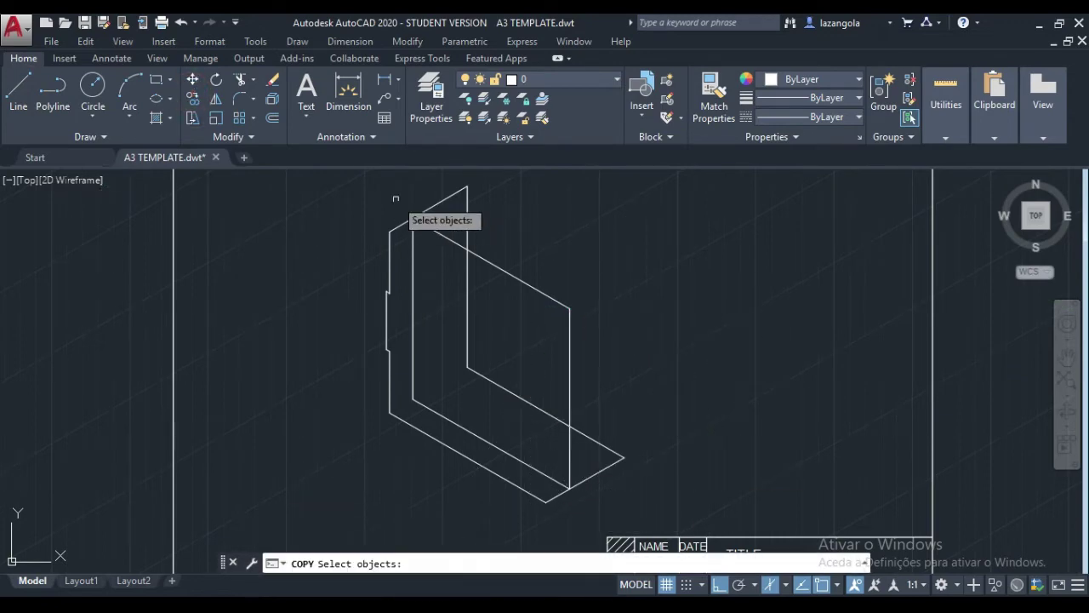
left_click(412, 286)
key("Return")
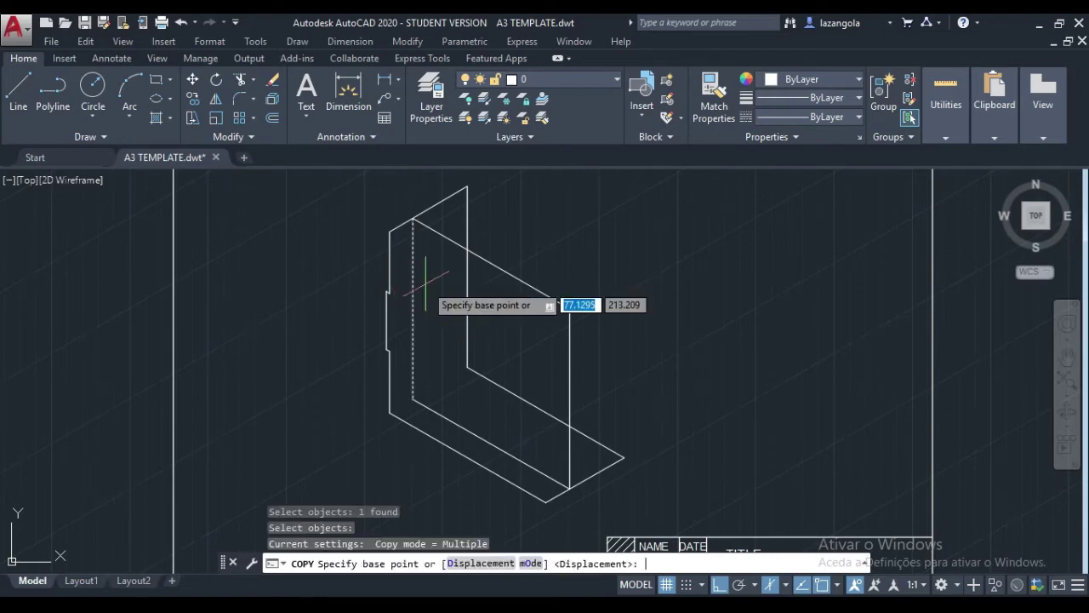
left_click(414, 221)
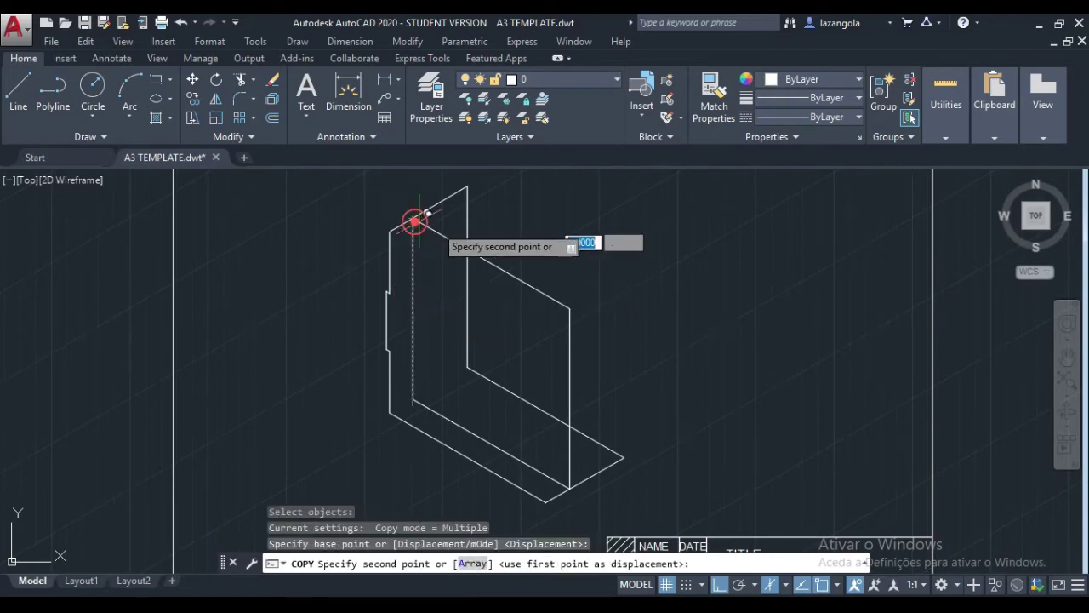
left_click(492, 260)
key("Return")
Copy the side face's lower sloping edge from its rear end to the midpoint of the face's rear vertical line.
key("Return")
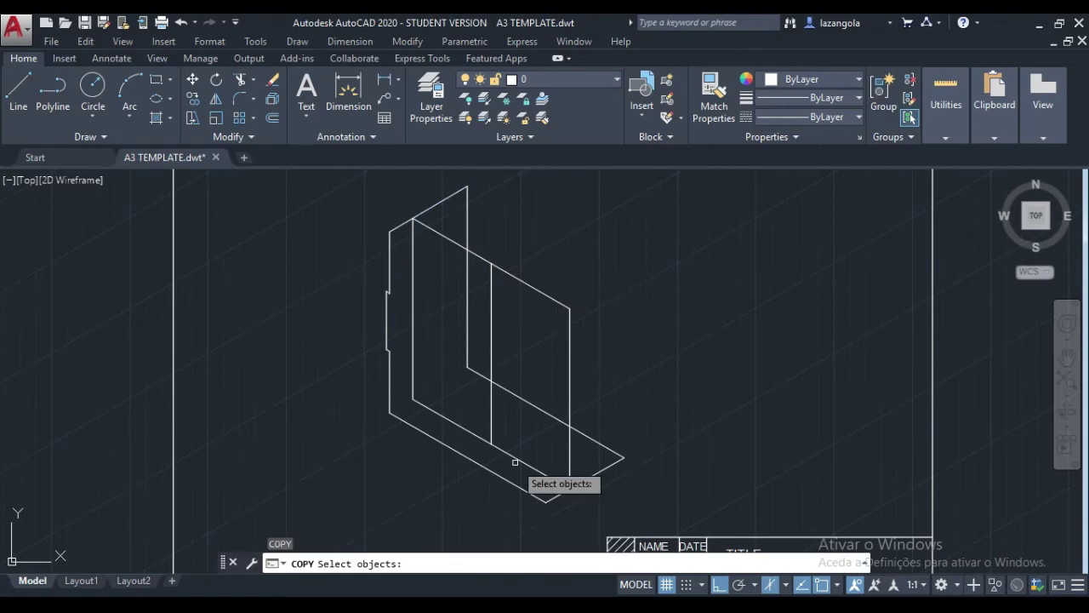
left_click(511, 454)
key("Return")
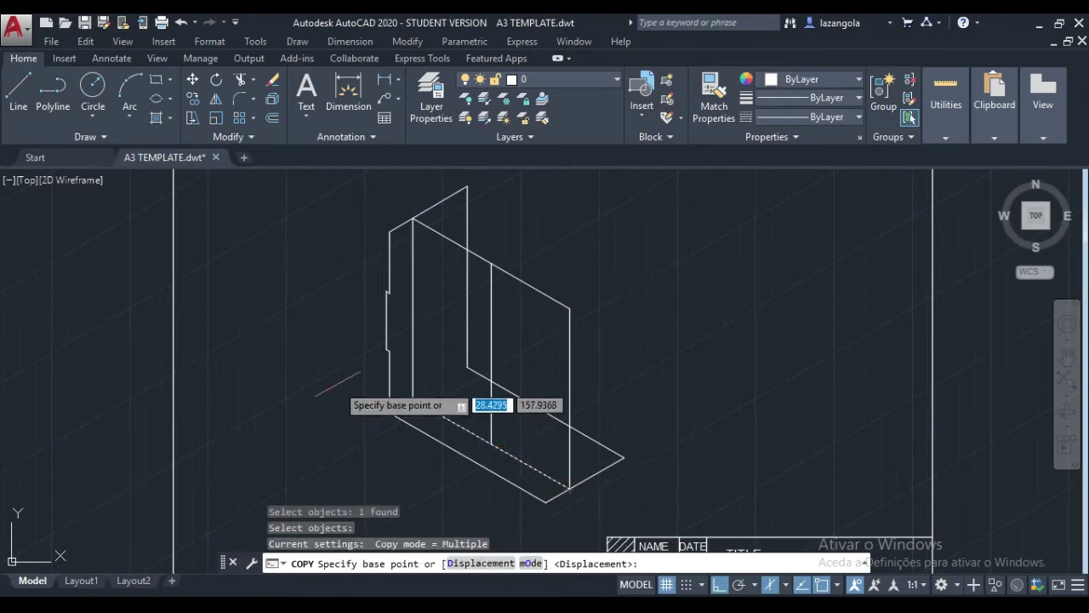
left_click(413, 400)
left_click(412, 309)
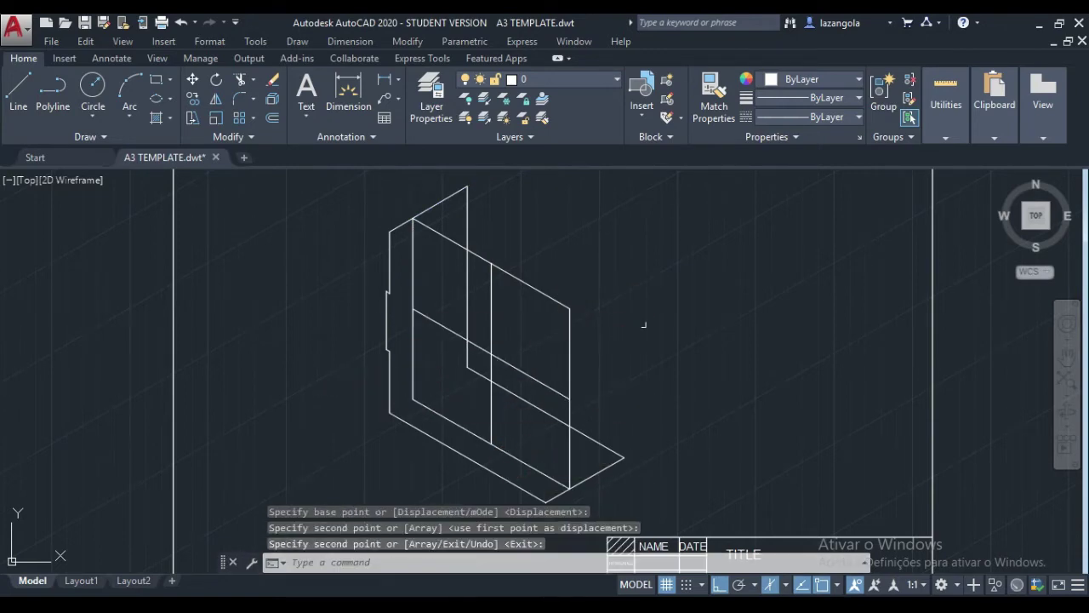
key("Return")
Draw an isocircle of radius 50 on the left isoplane, centred where the side face's two centre lines cross.
scroll(645, 332, "up", 3)
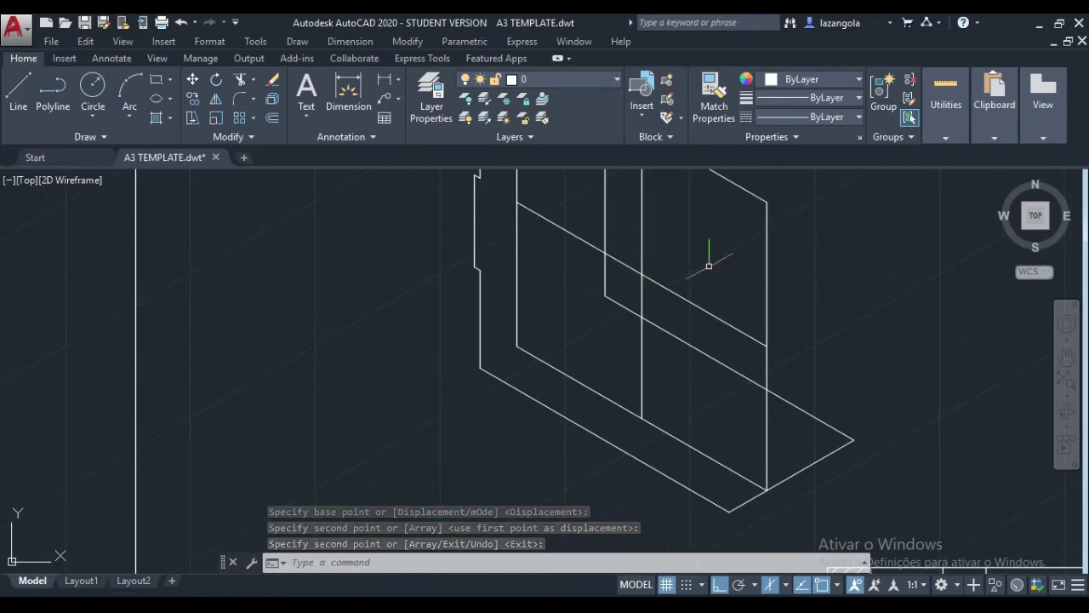
left_click(171, 96)
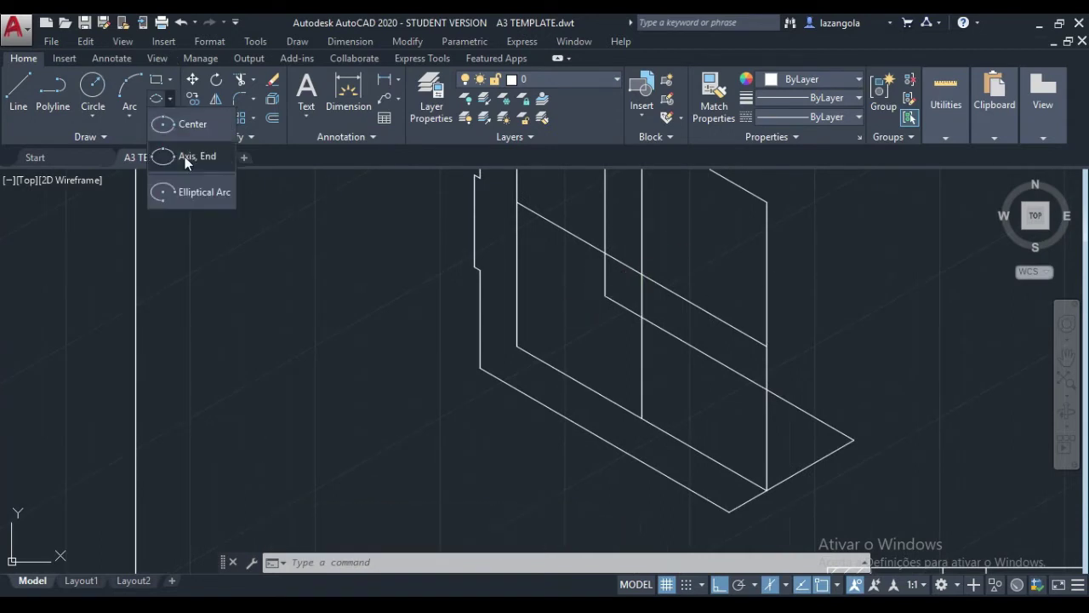
left_click(185, 157)
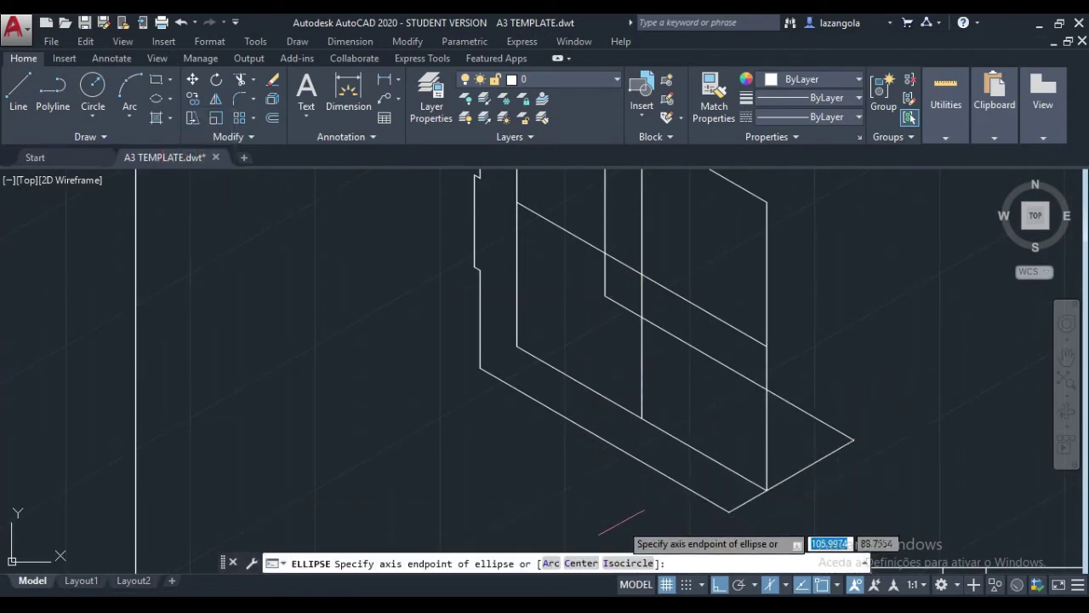
left_click(629, 563)
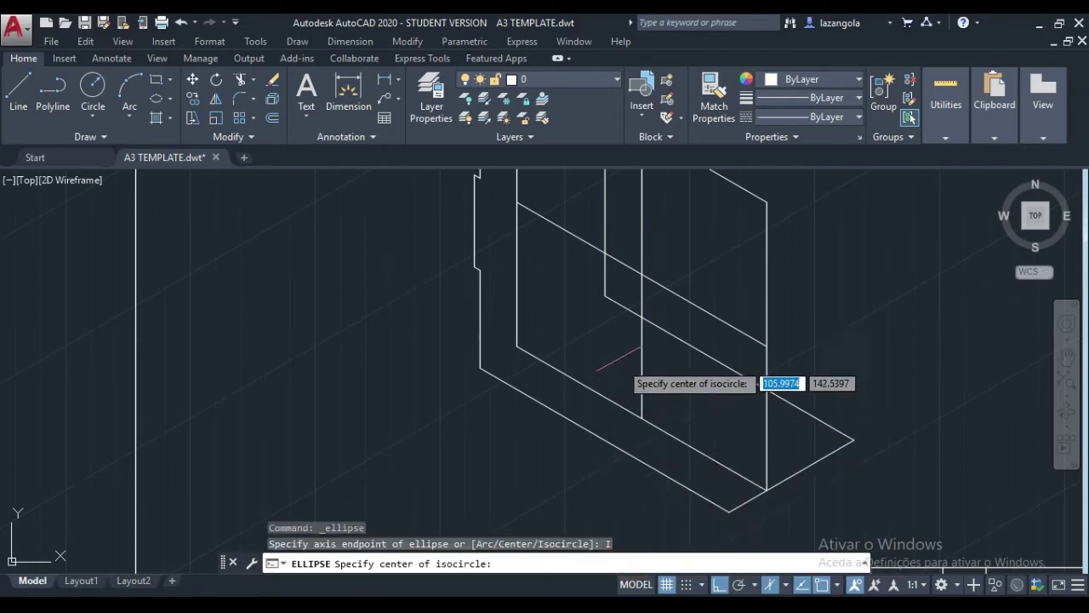
left_click(642, 272)
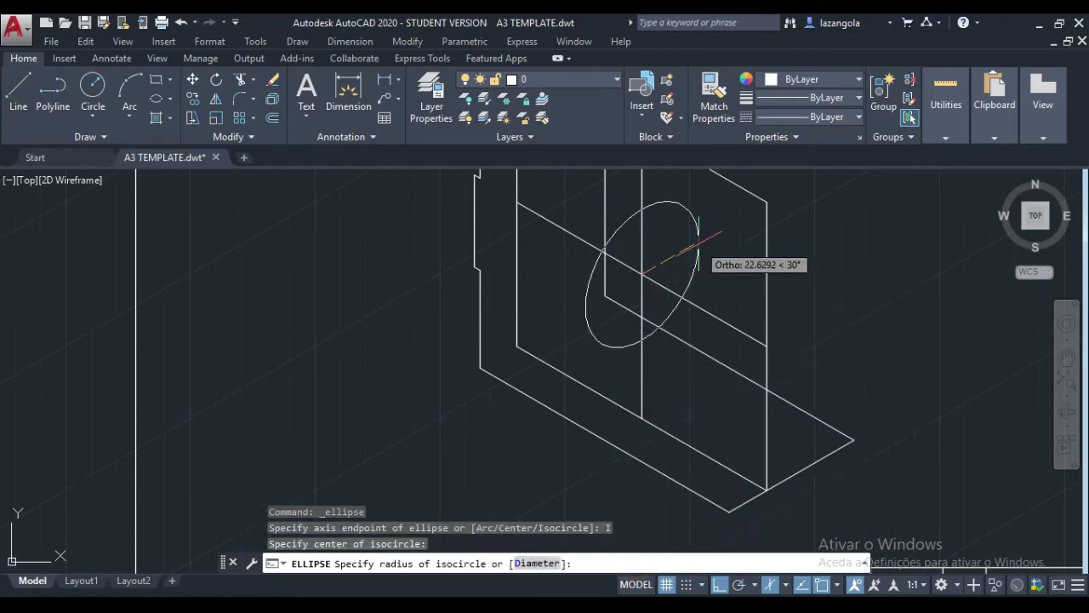
key("F5")
type("50")
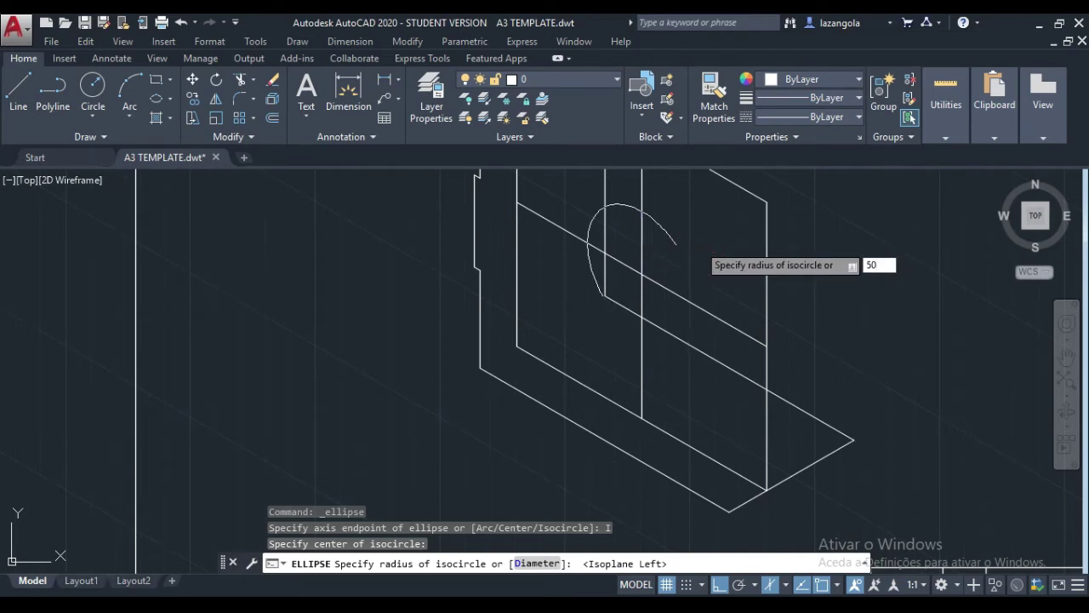
key("Return")
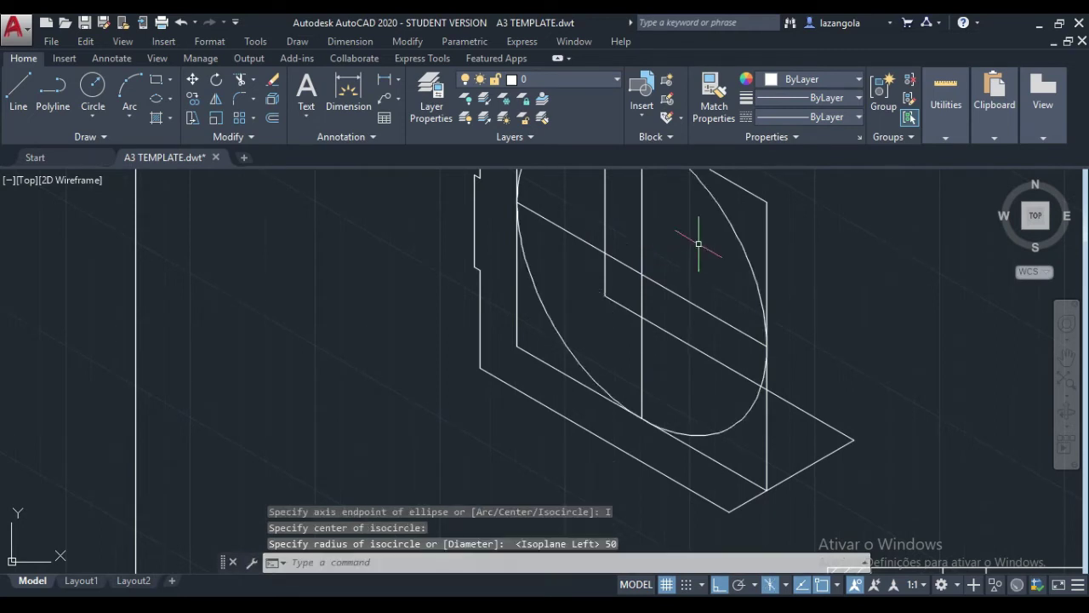
Trim the isocircle against the face's upper sloping edge and front vertical edge, keeping only the quarter arc at their corner.
middle_click_drag(730, 279, 510, 361)
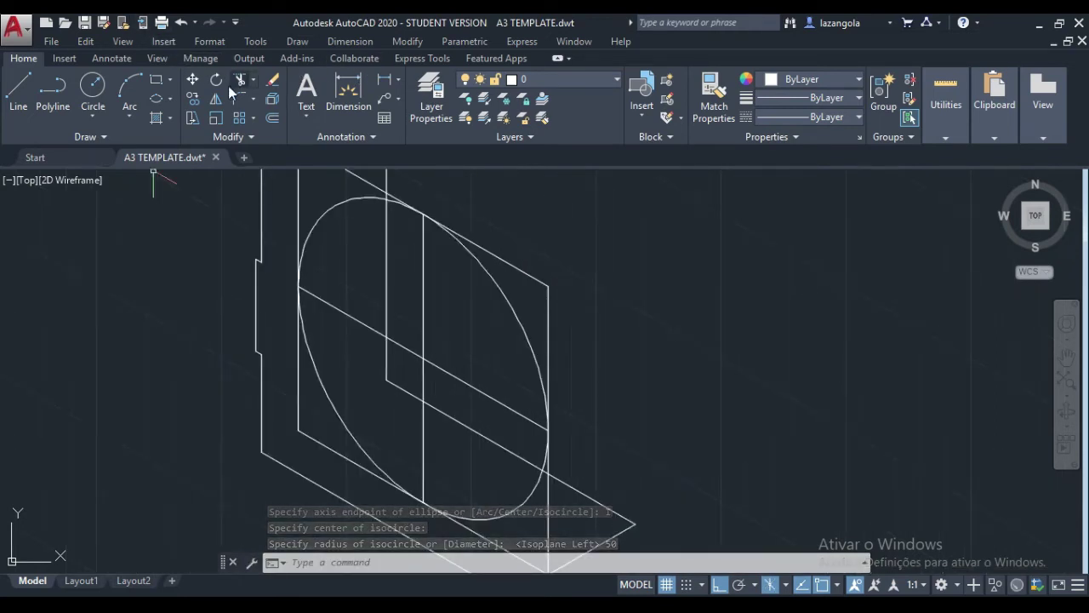
left_click(240, 80)
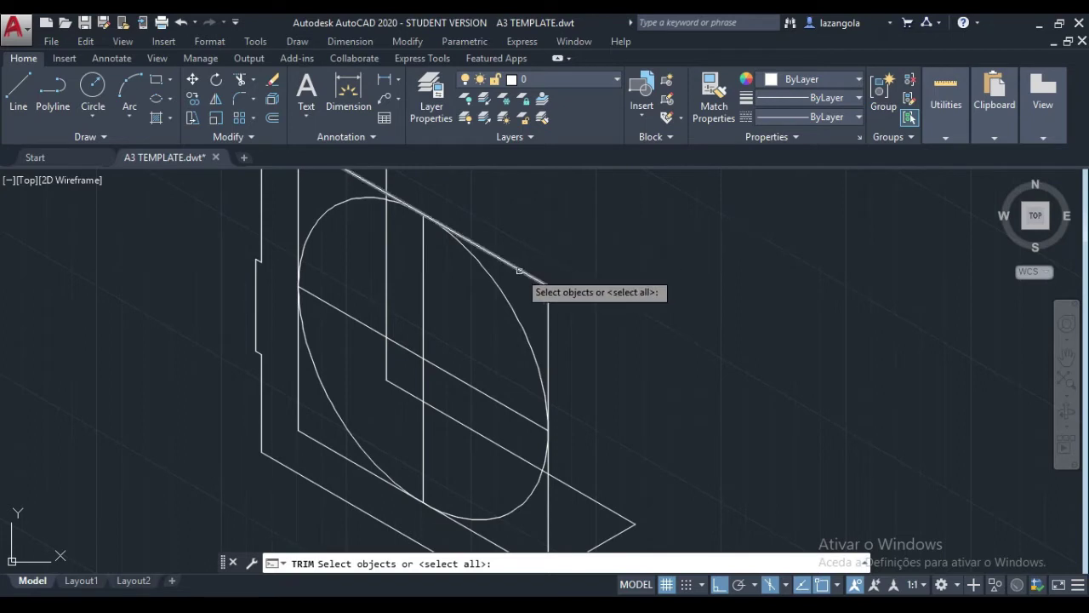
left_click(516, 267)
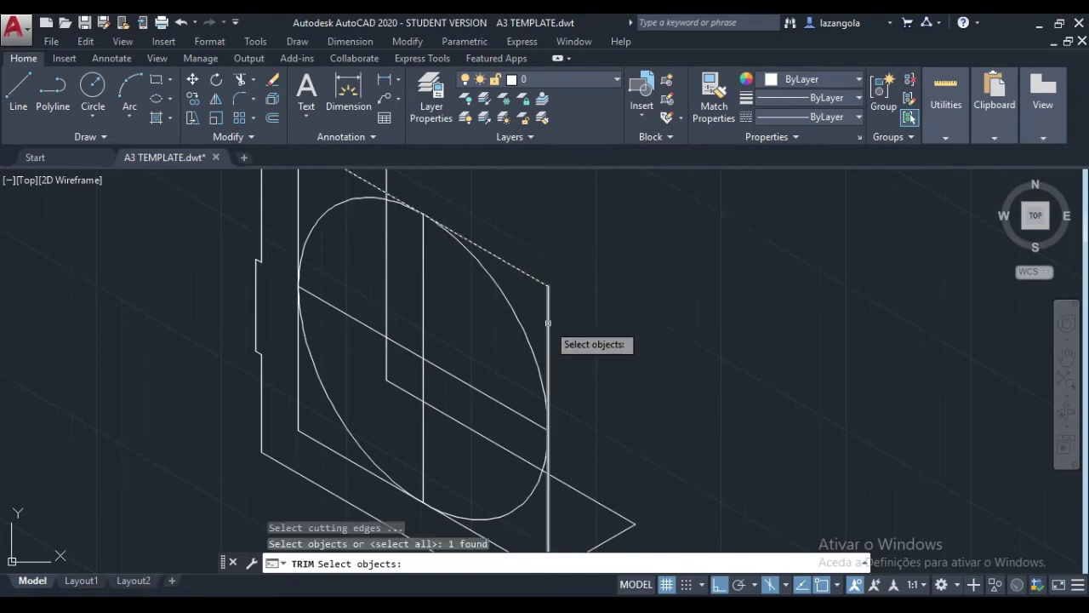
left_click(548, 341)
key("Return")
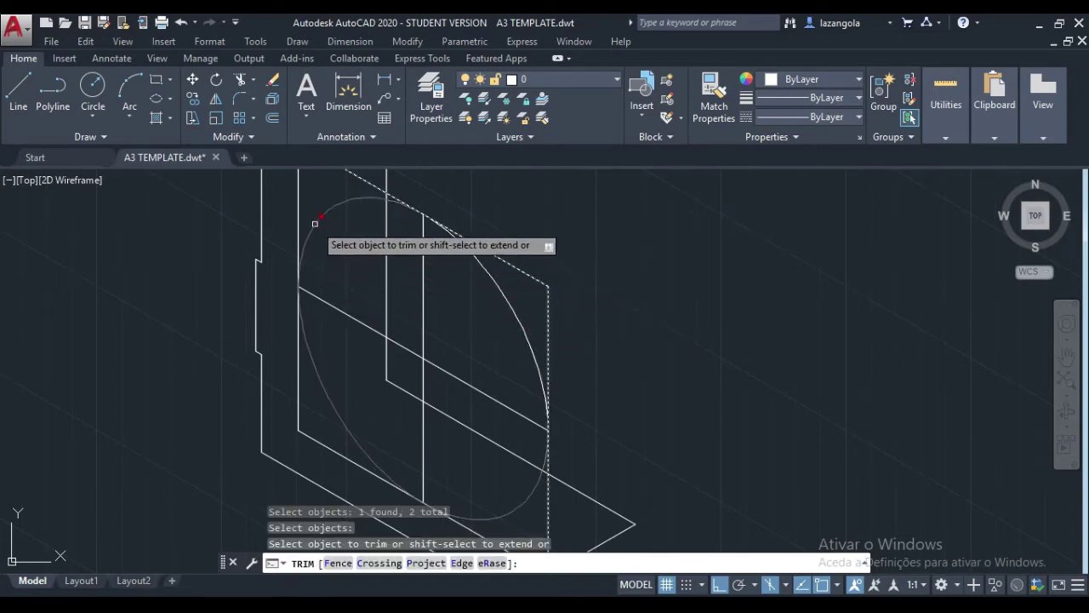
left_click(315, 223)
key("Return")
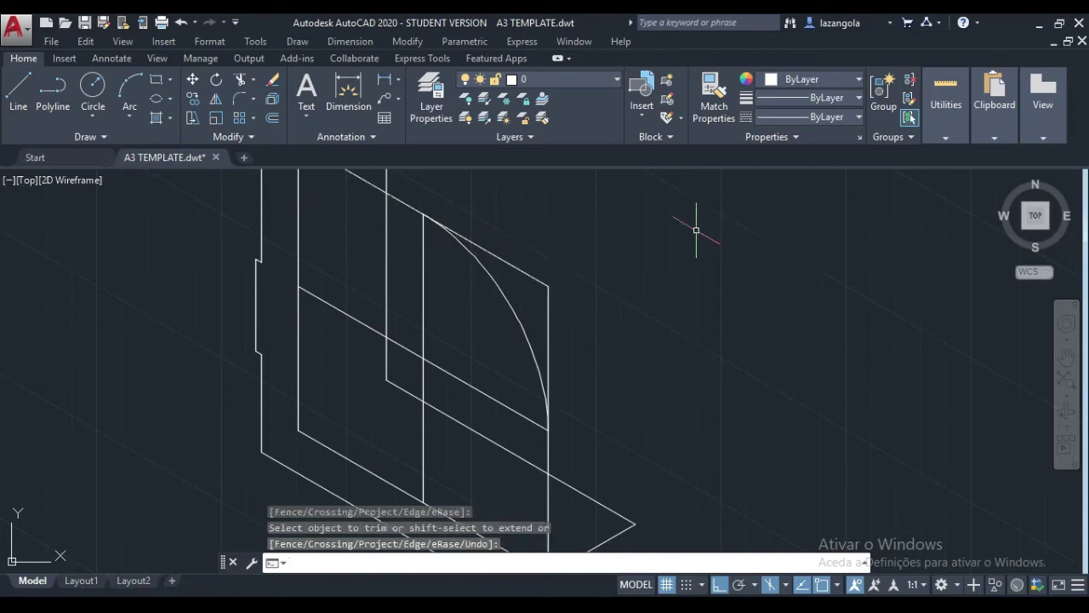
Trim the upper sloping edge and the front vertical edge back to the ends of the quarter arc.
key("Return")
key("Return")
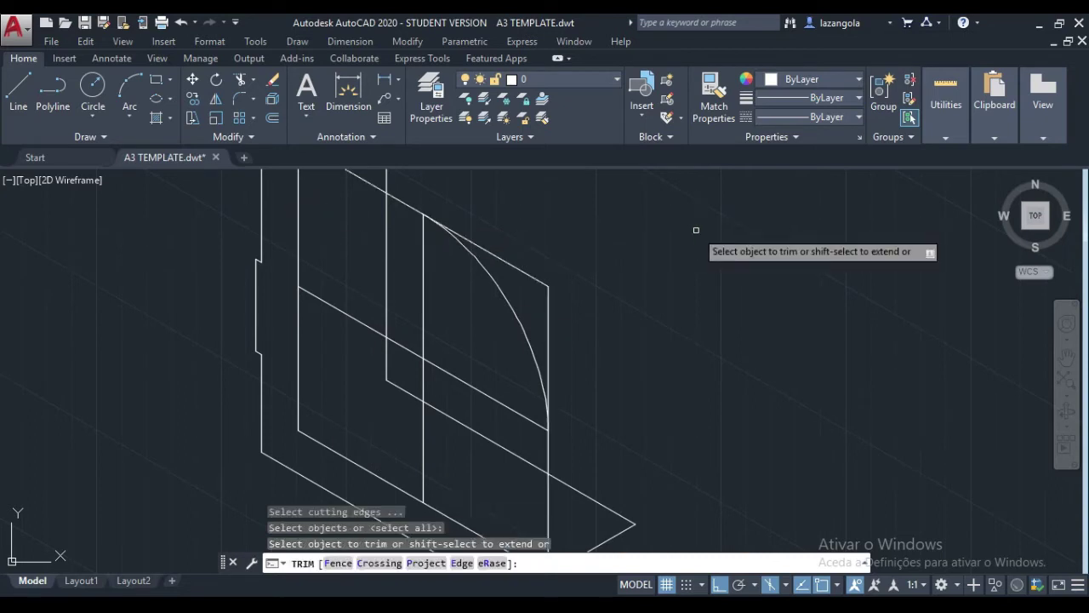
left_click(501, 259)
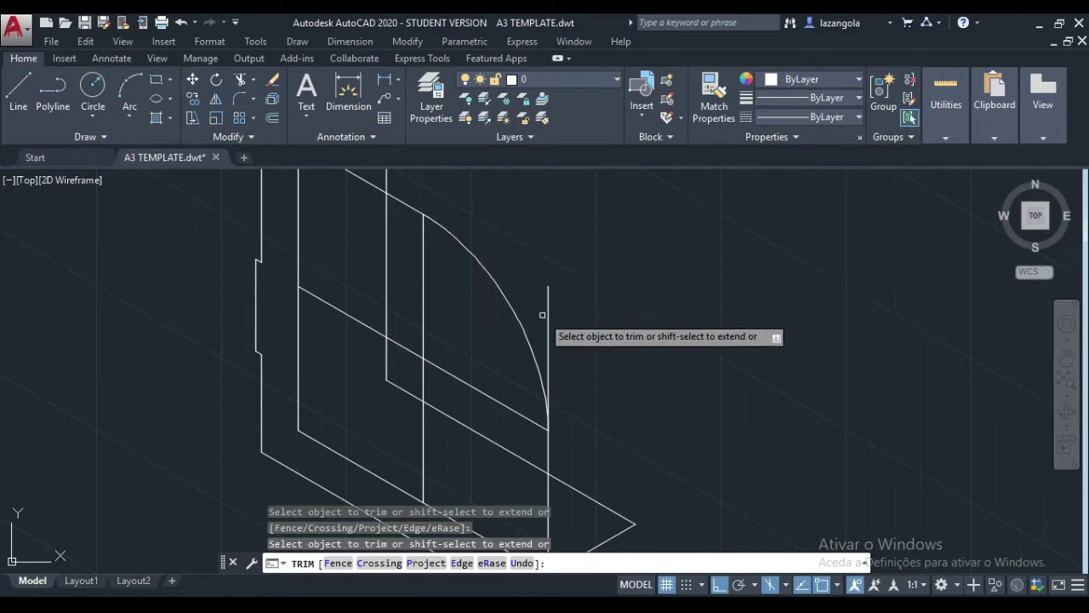
left_click(551, 309)
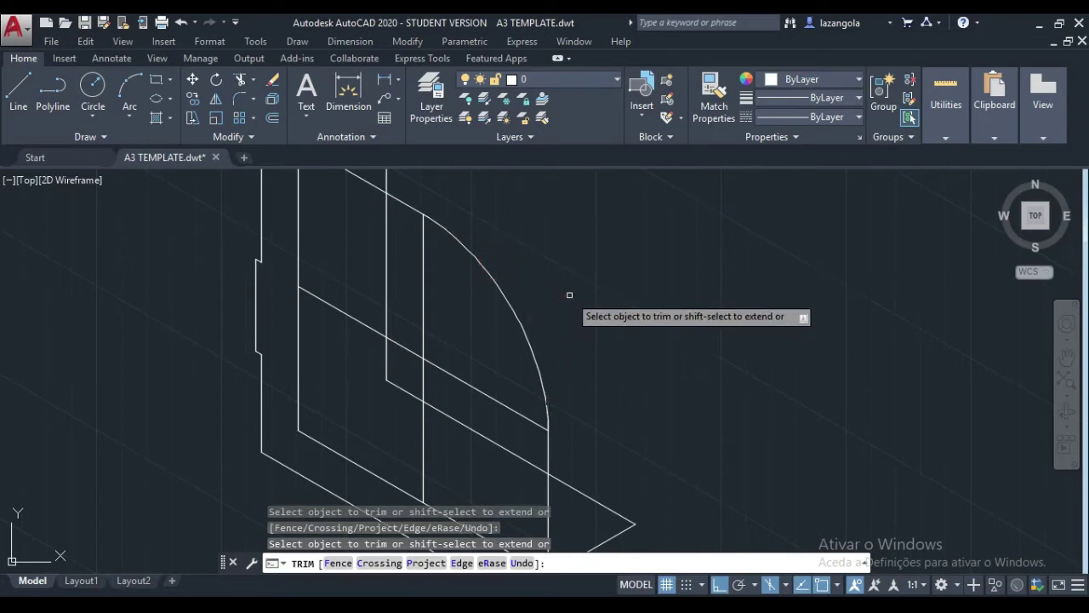
key("Return")
Join the face's upper sloping edge, quarter arc and front vertical edge into one object.
scroll(717, 304, "down", 4)
scroll(713, 292, "up", 2)
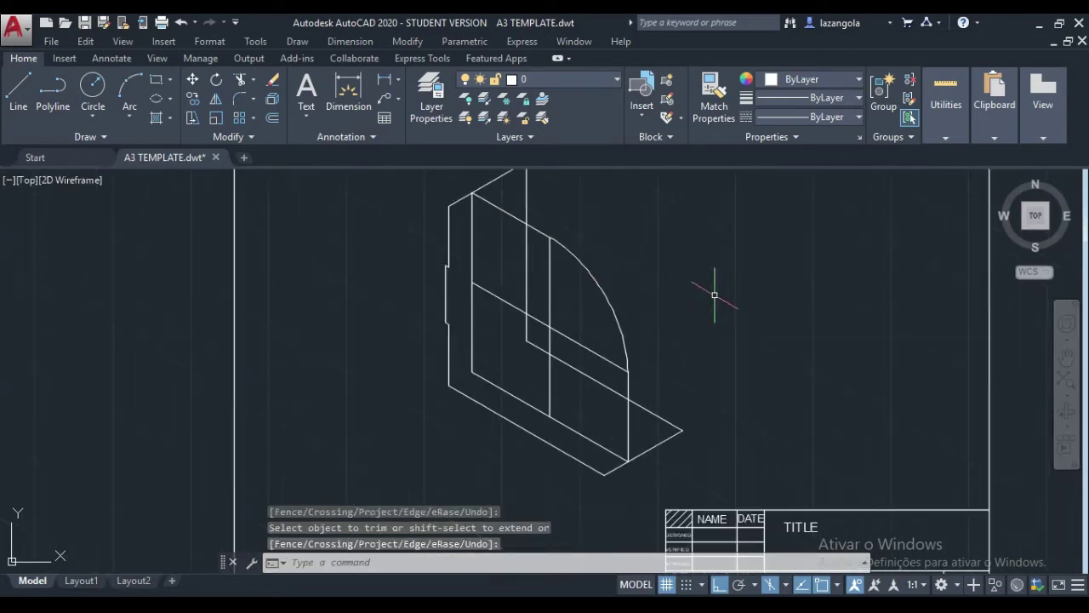
middle_click_drag(698, 290, 644, 306)
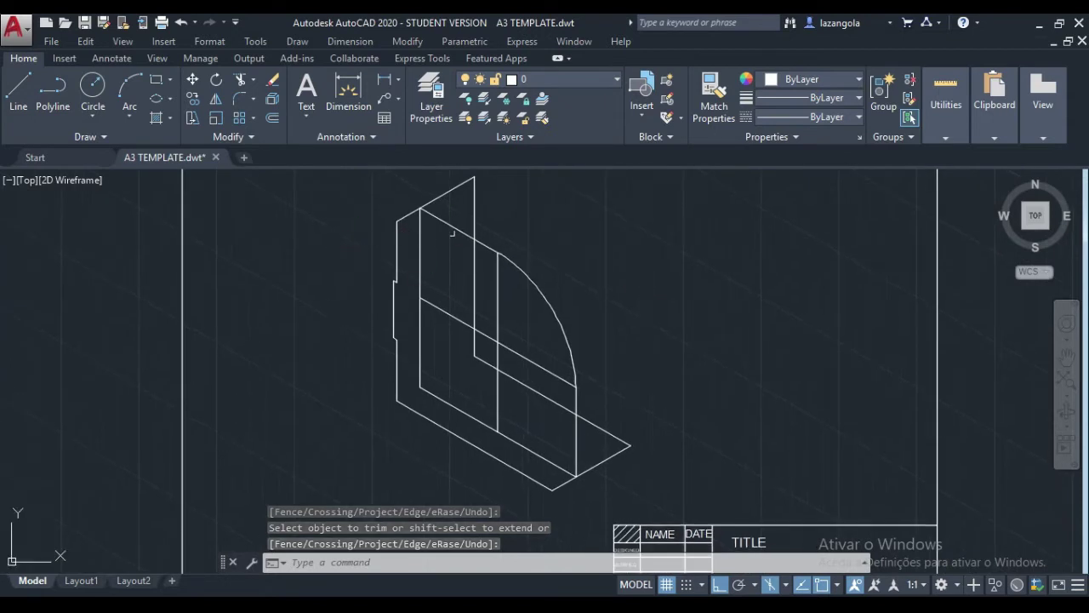
key("Return")
left_click(449, 223)
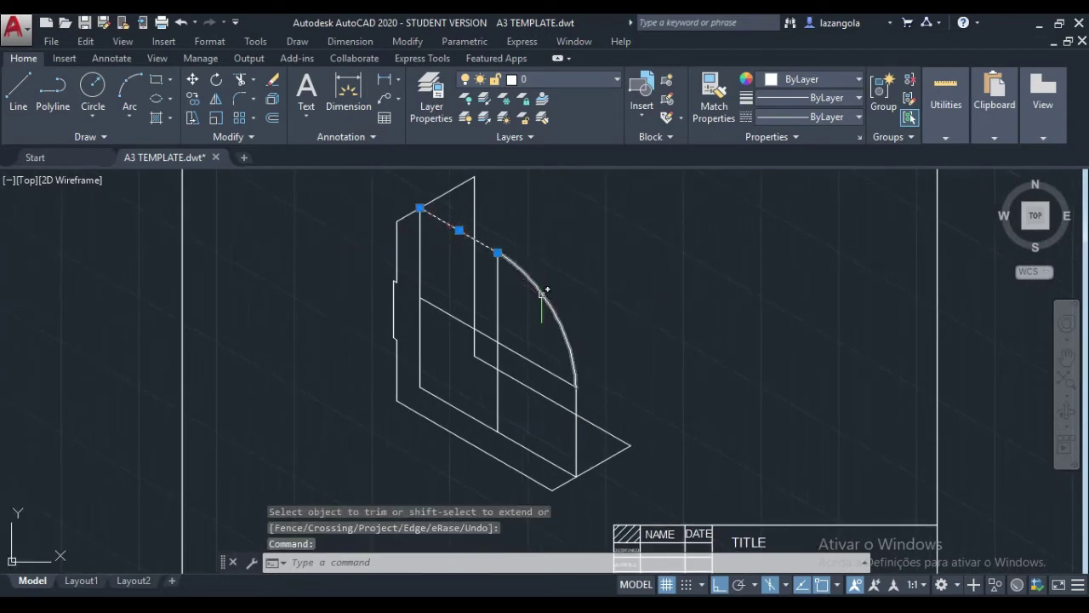
left_click(541, 295)
left_click(576, 431)
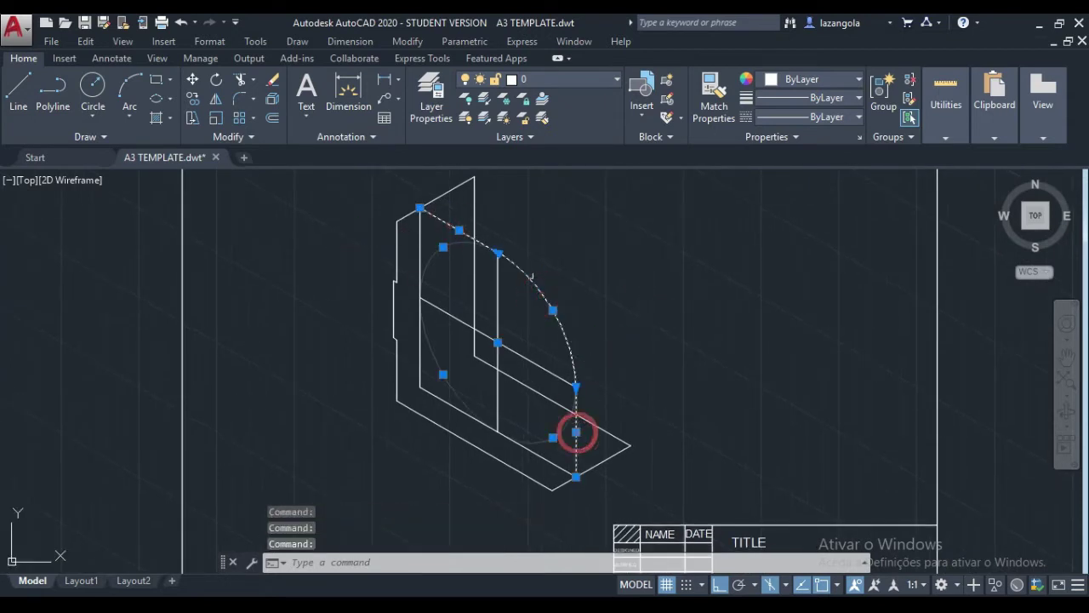
left_click(251, 137)
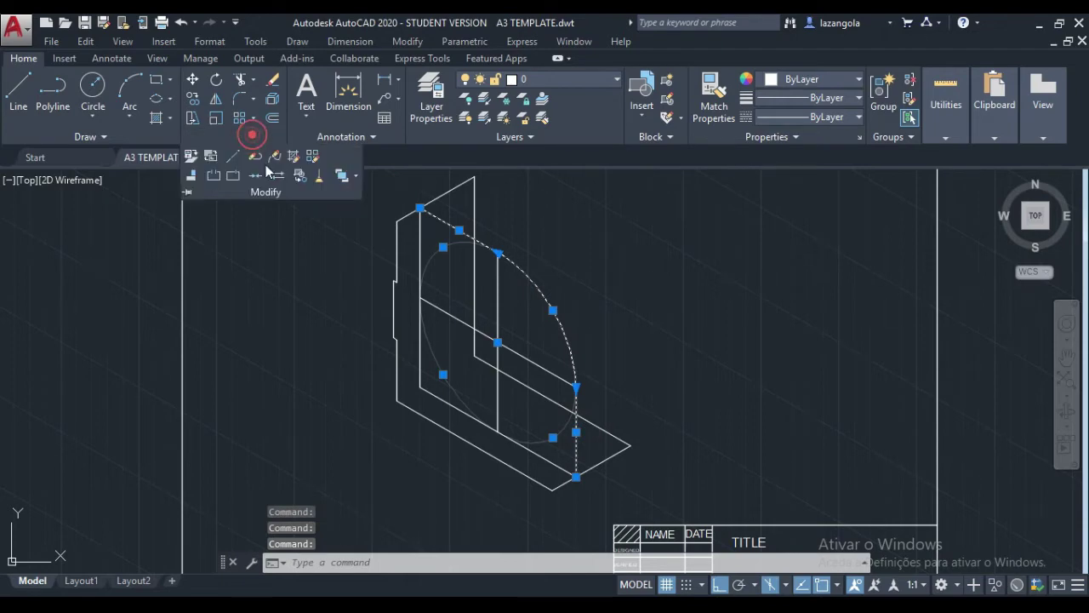
left_click(254, 177)
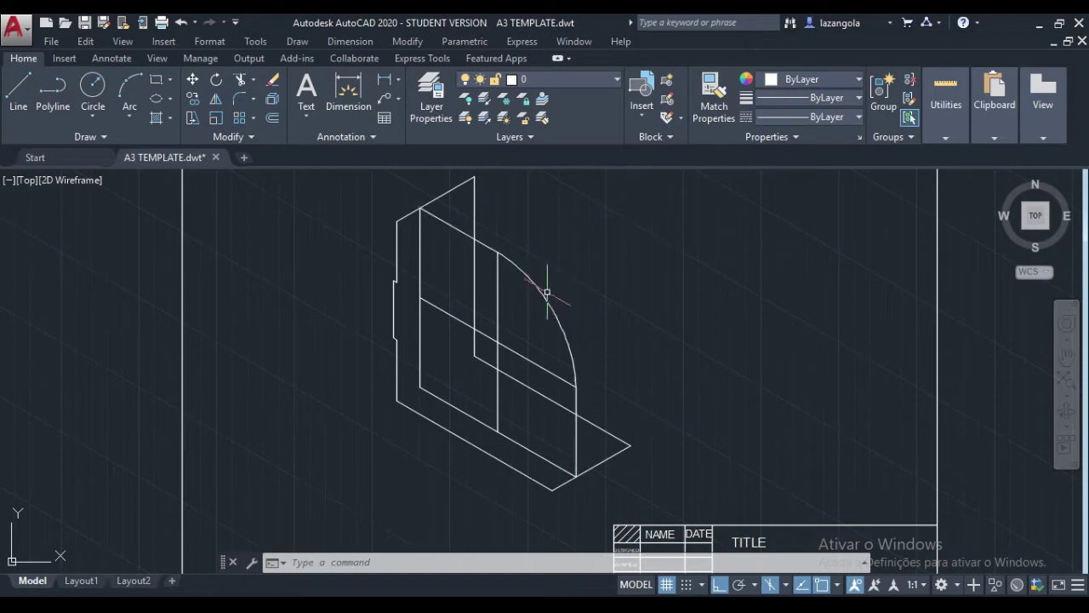
Copy the joined rounded profile 20 units at 30° along the upper edge, using its upper rear end as base point.
left_click(540, 295)
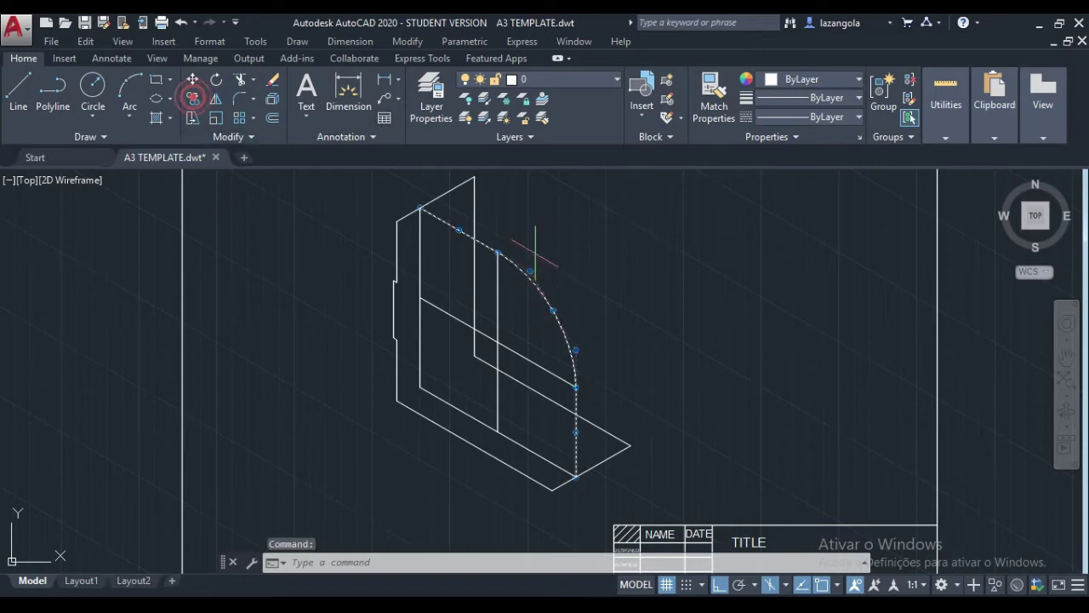
left_click(192, 98)
left_click(420, 208)
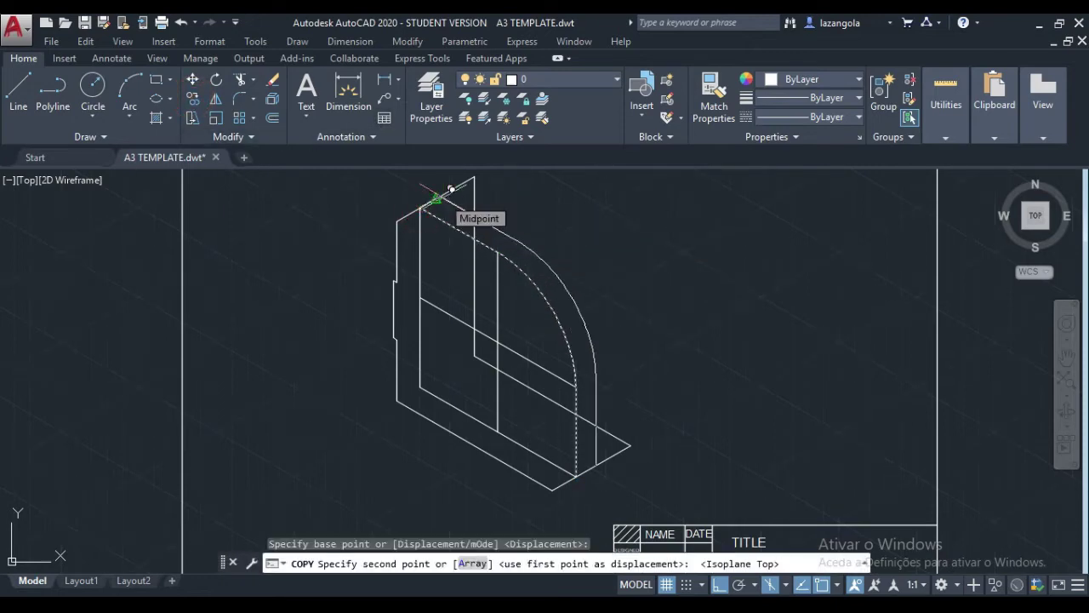
type("2")
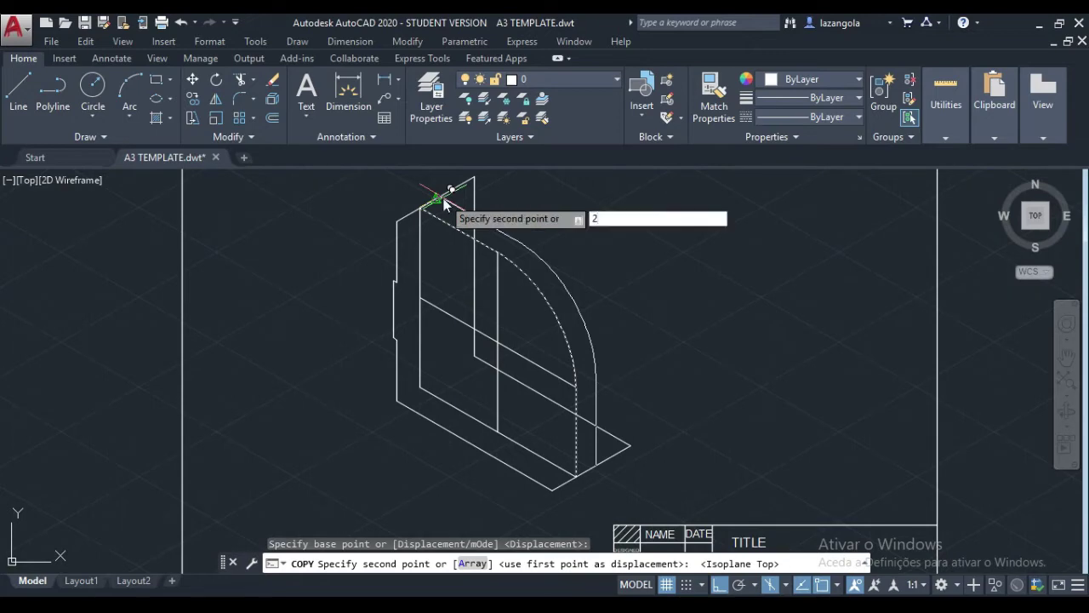
type("0")
key("Return")
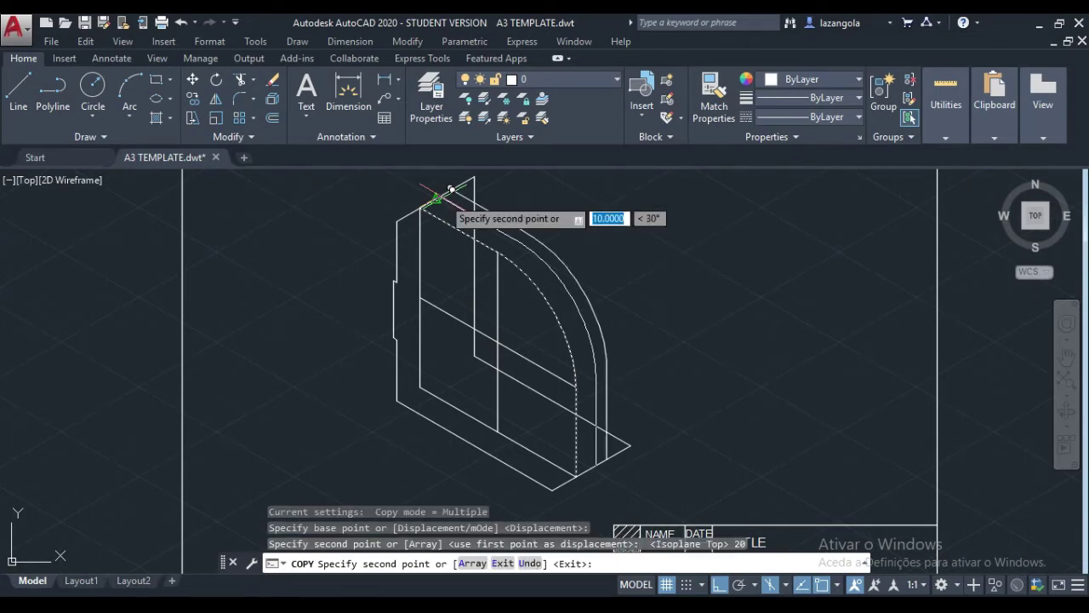
Erase the vertical and sloping centre lines crossing the side face.
middle_click_drag(570, 234, 535, 203)
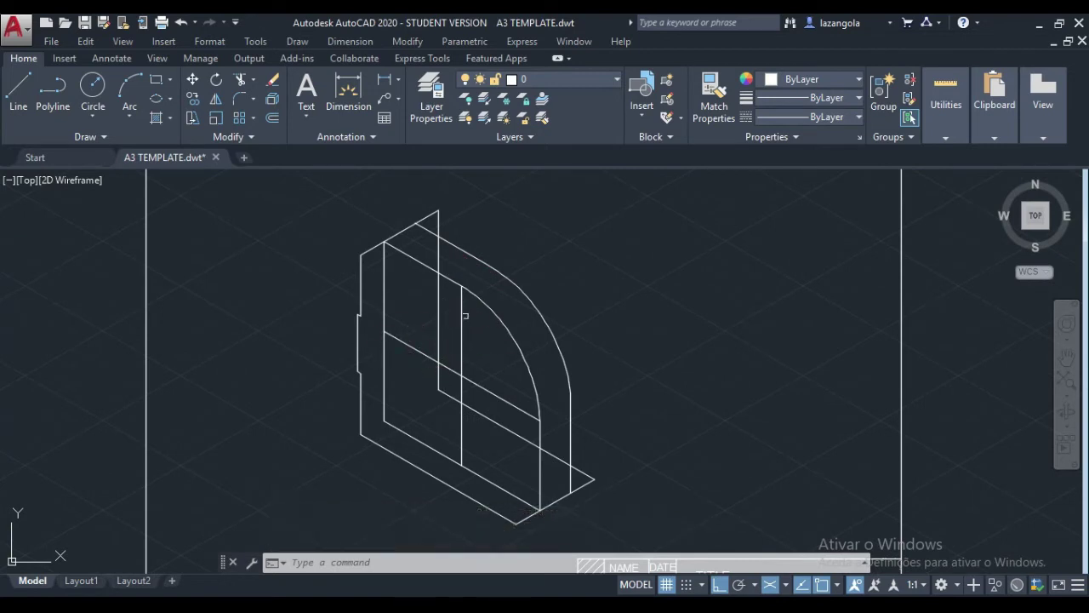
left_click(462, 319)
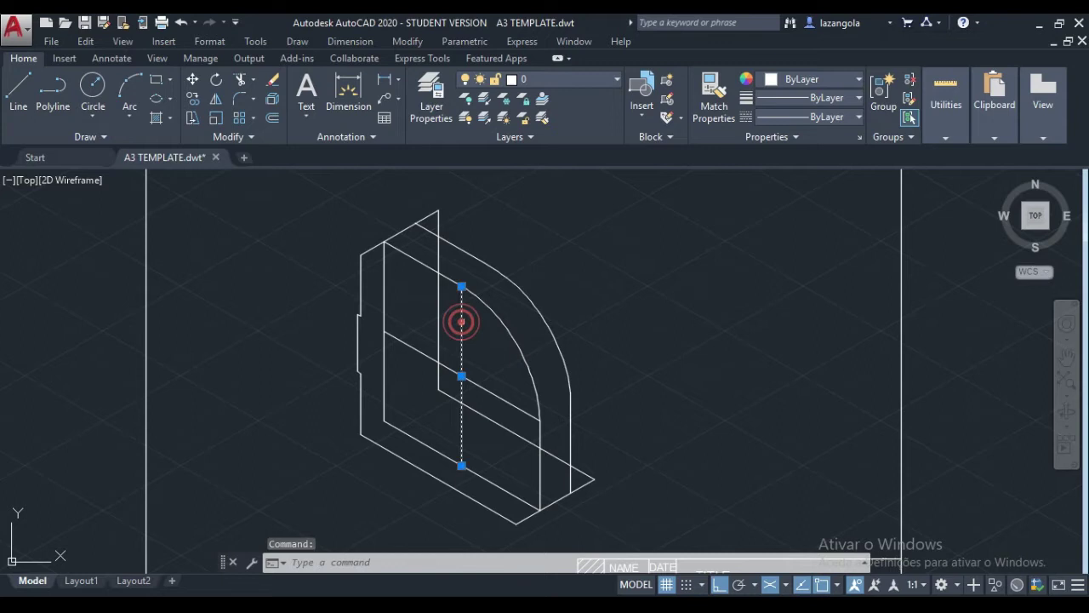
left_click(487, 387)
key("Delete")
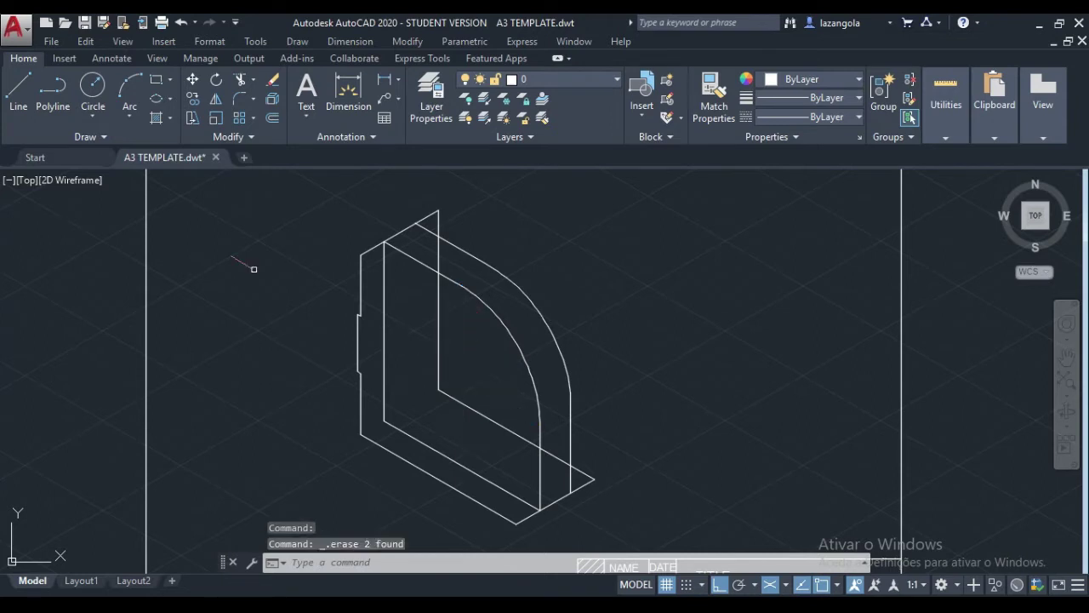
Copy the long rear vertical edge 12 units parallel to the sloping base edge, using its upper end as base point.
left_click(193, 98)
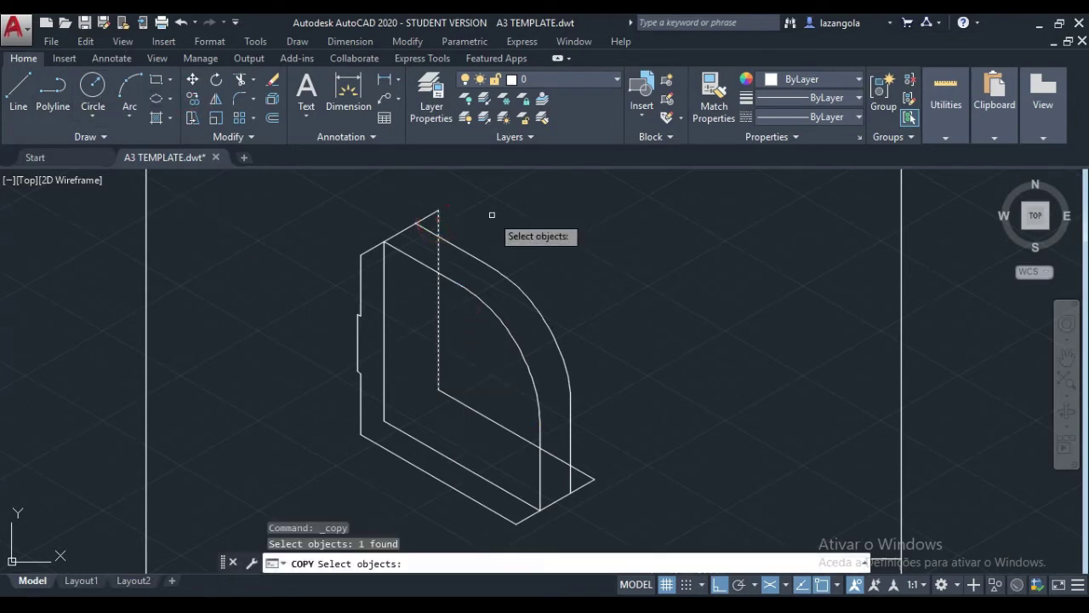
left_click(440, 223)
key("Return")
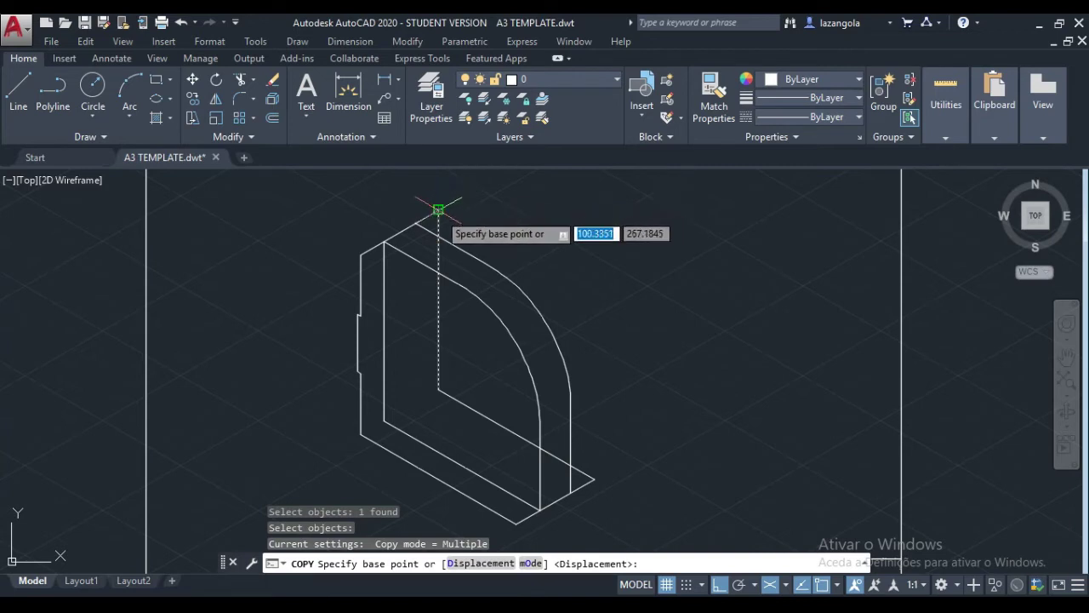
left_click(438, 213)
type("12")
key("Return")
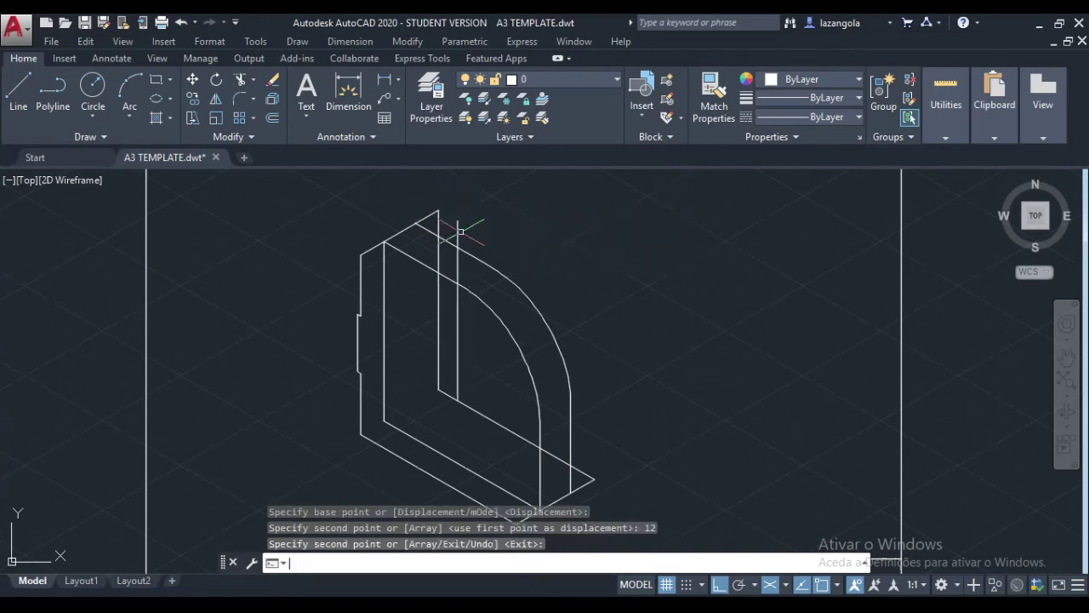
key("Return")
Draw a line from the rear upper corner to the copied vertical edge's upper end, continuing 50 units parallel to the upper edge at 210°.
type("l")
key("Return")
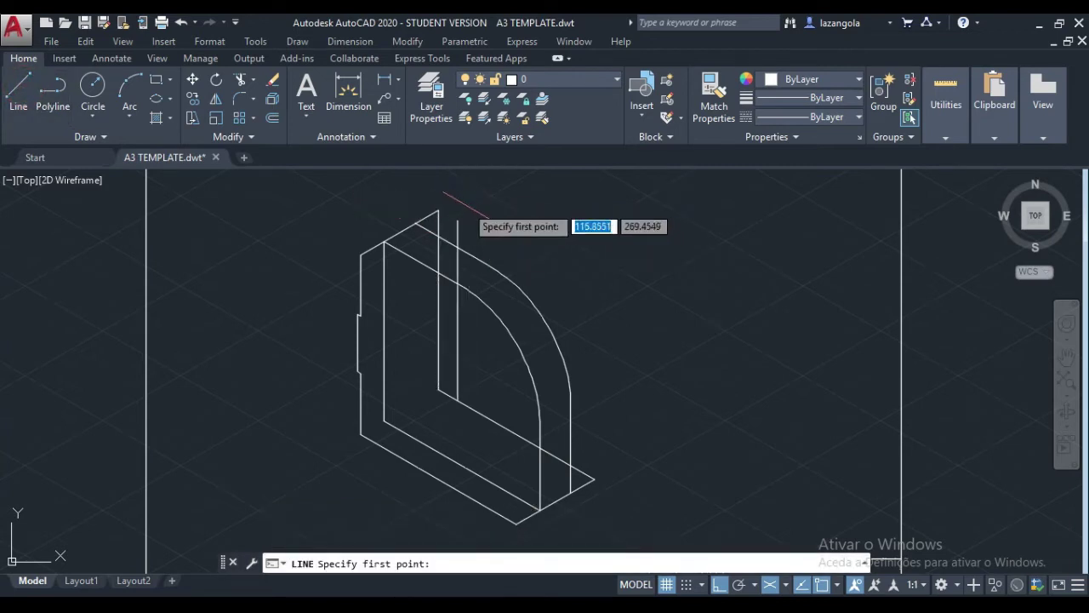
left_click(439, 210)
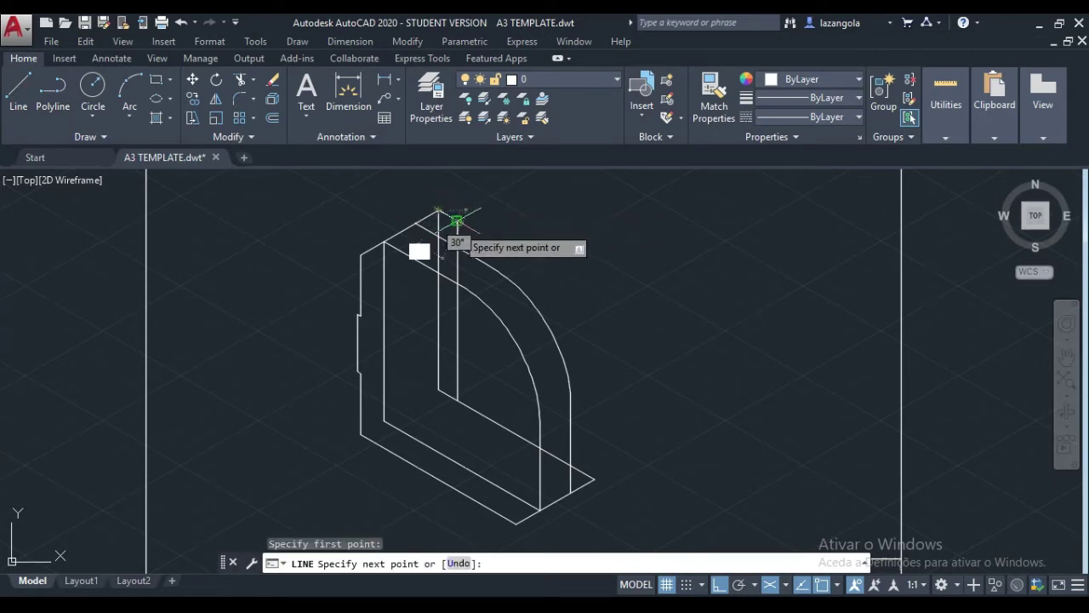
left_click(457, 222)
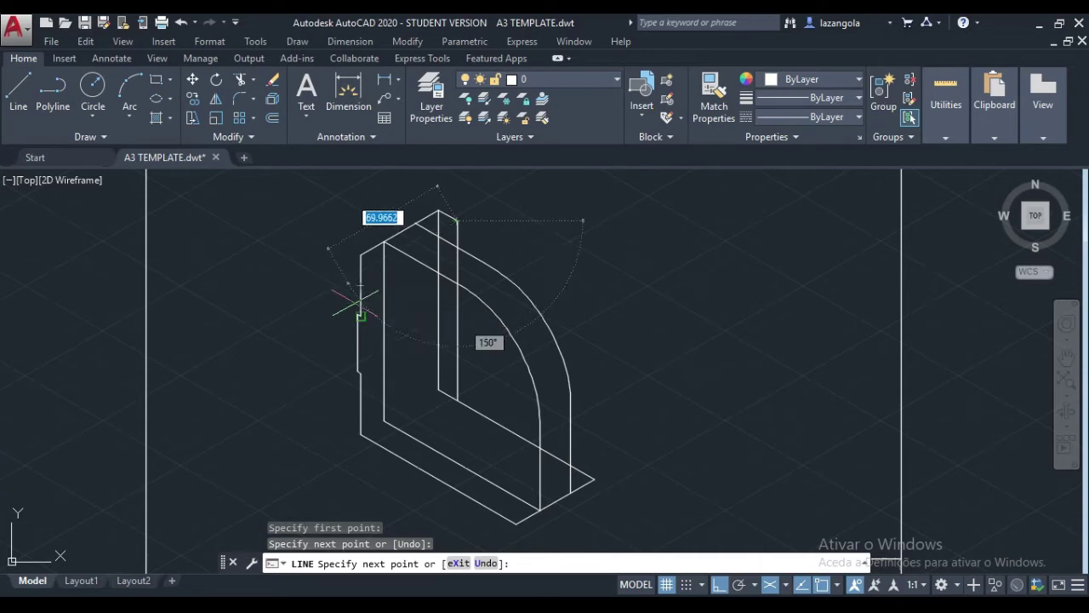
type("72")
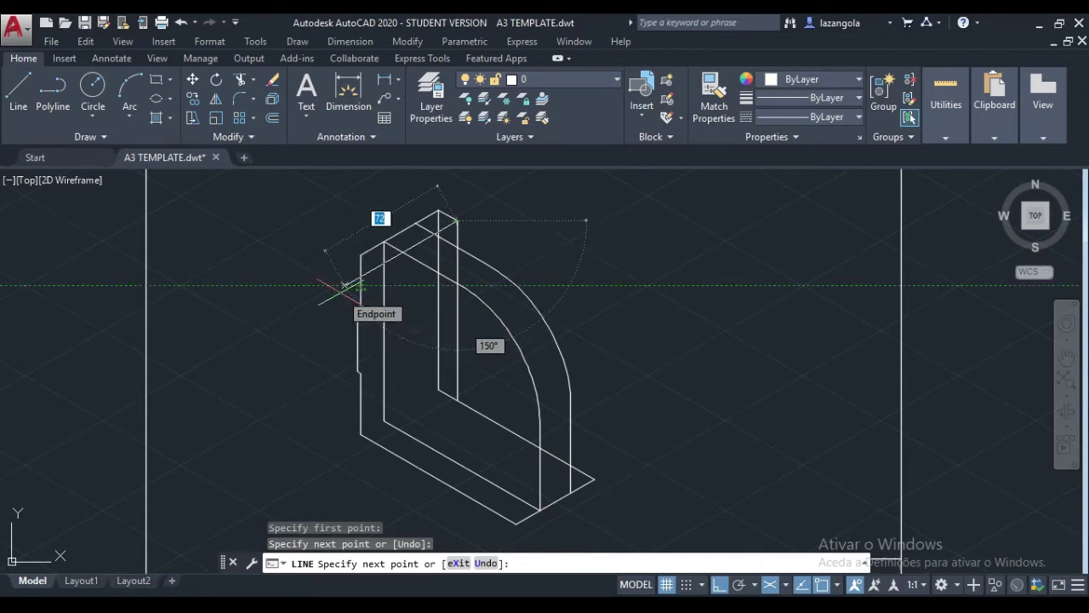
key("BackSpace")
type("50")
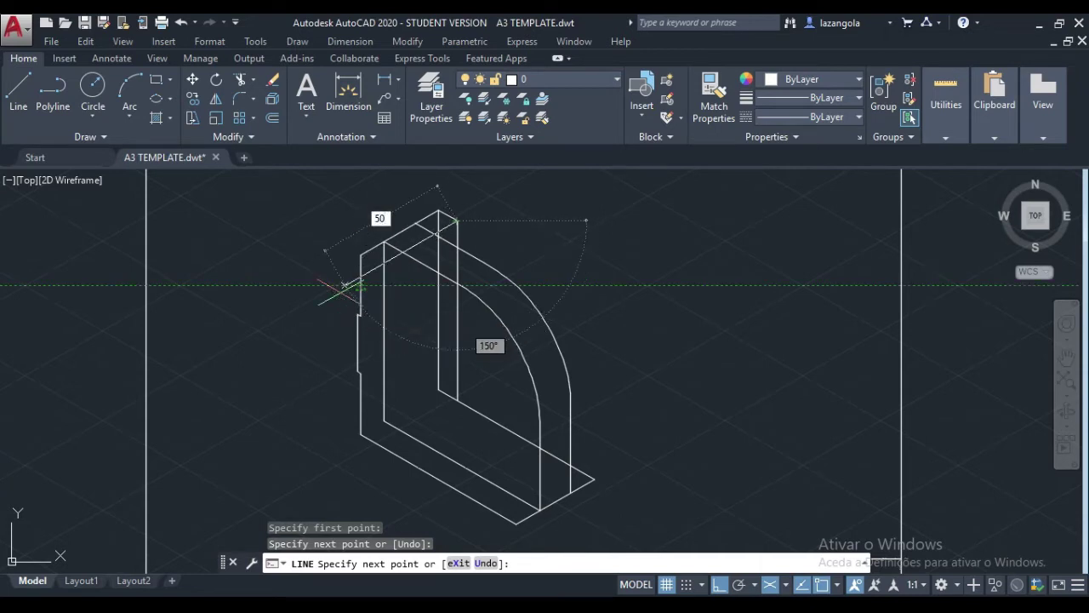
key("Return")
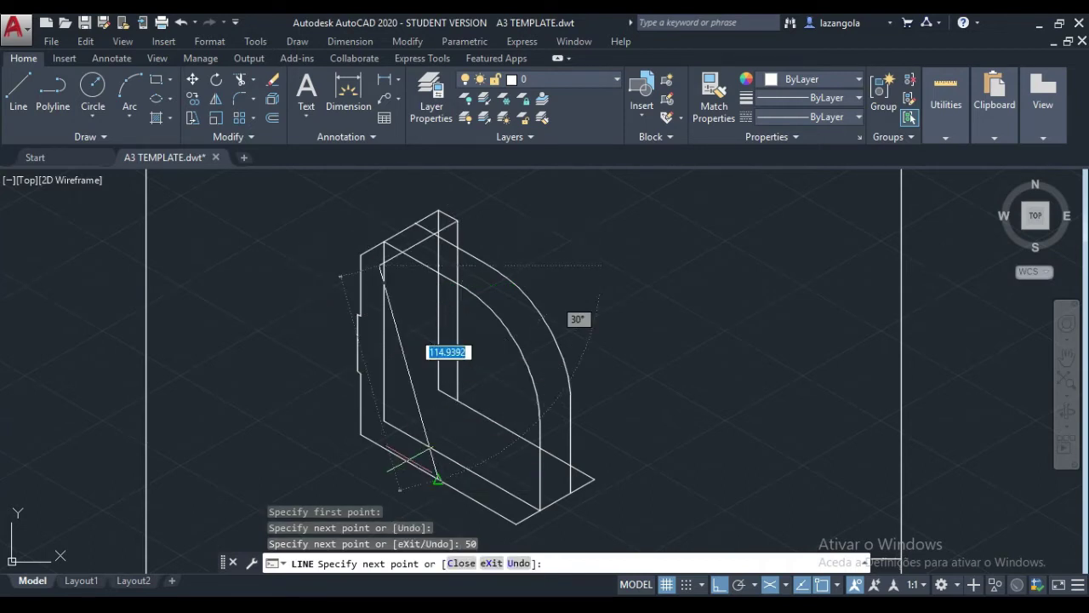
Continue the line chain 88 units vertically down and 88 units forward parallel to the sloping base edge.
key("F5")
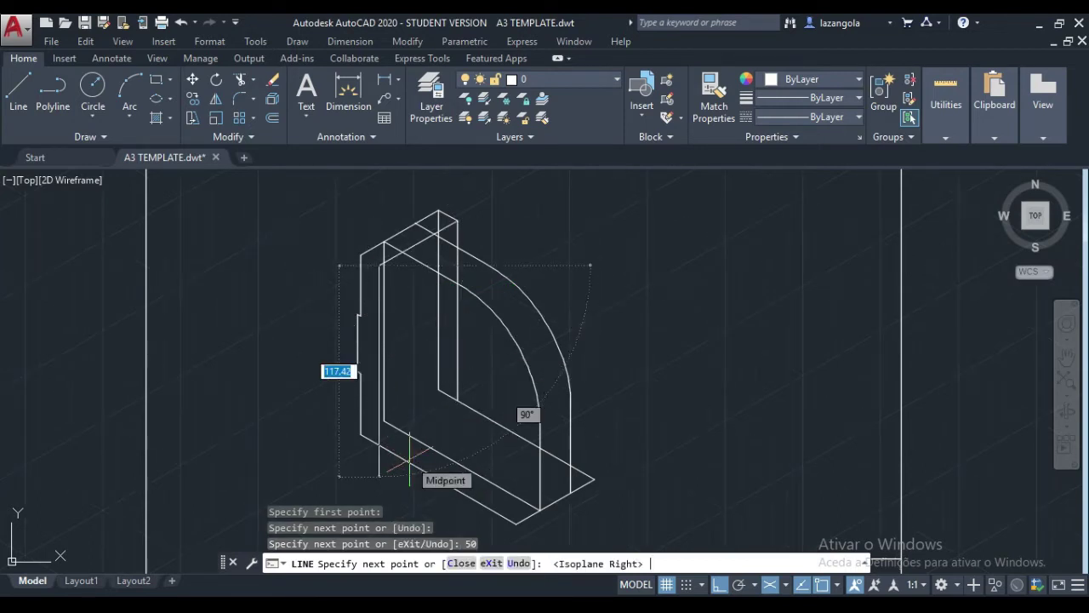
type("88")
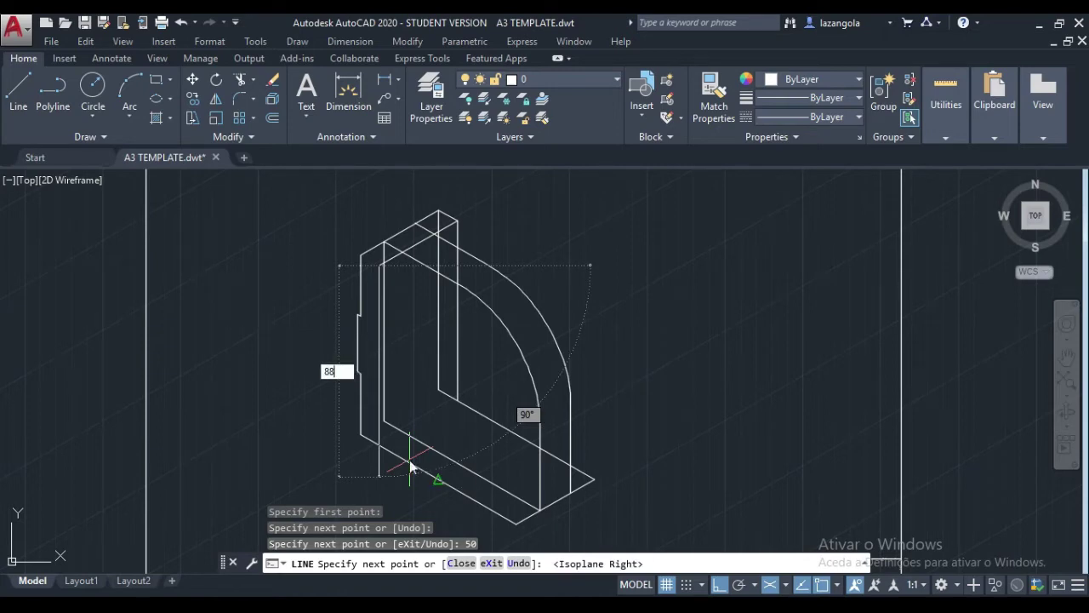
key("Return")
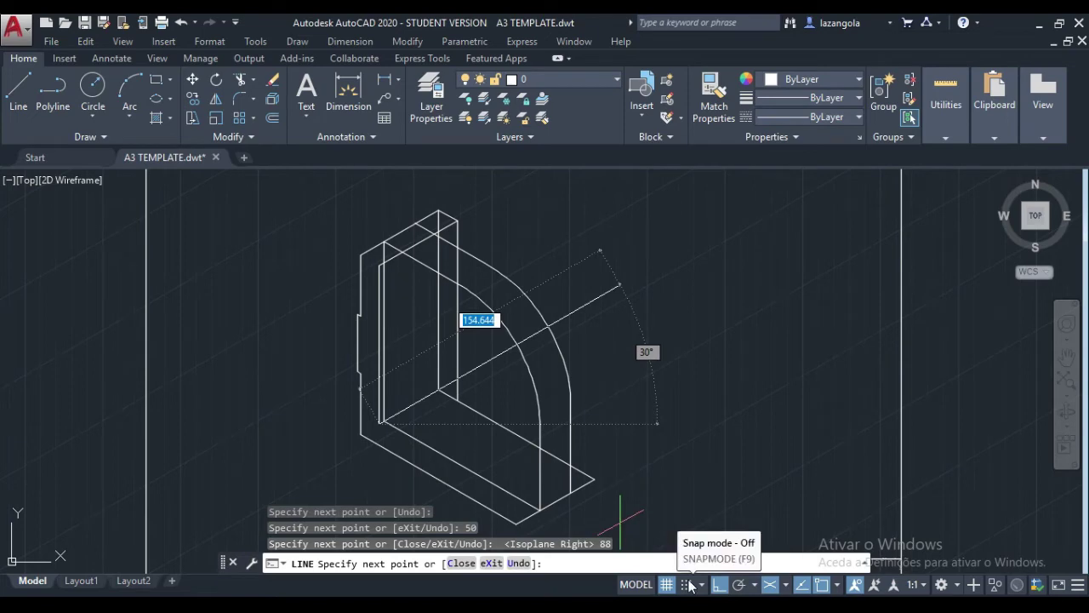
key("F5")
type("88")
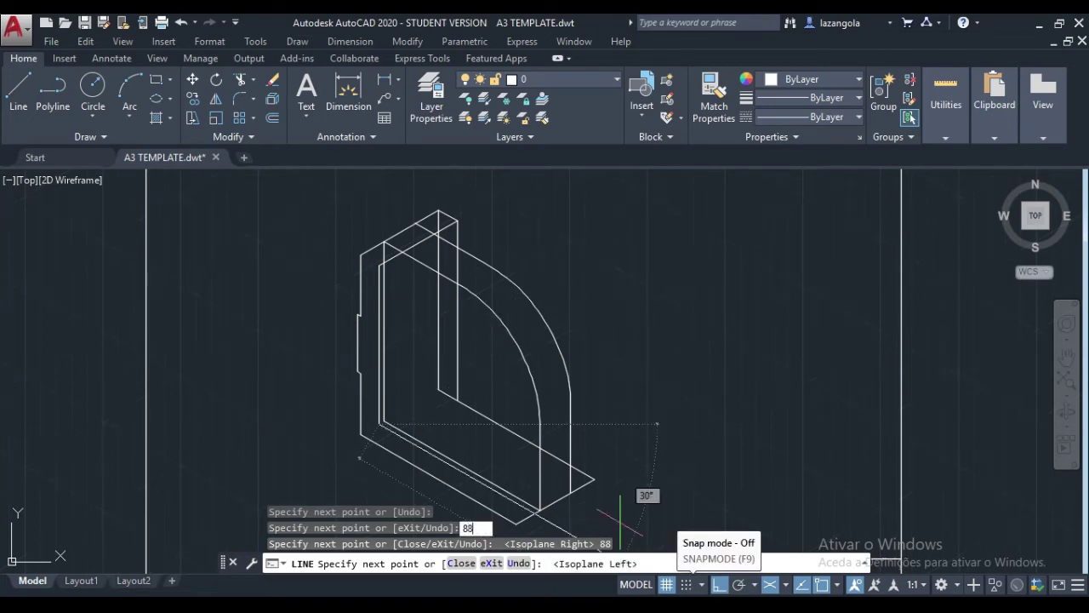
key("Return")
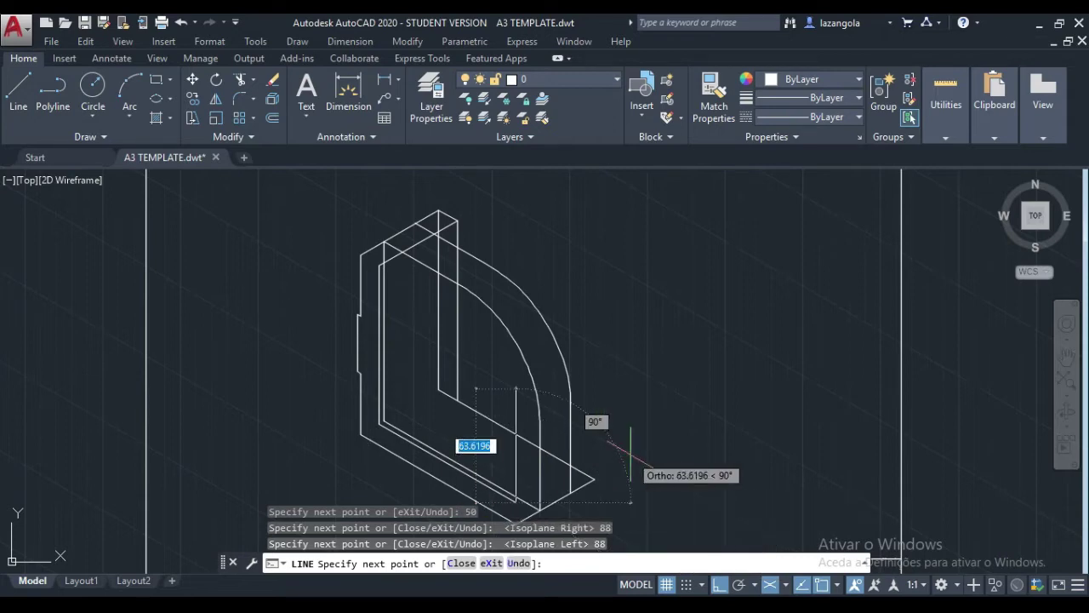
Continue the chain 50 units at 30° across the front end of the base and 12 units down to finish it.
key("F5")
type("5")
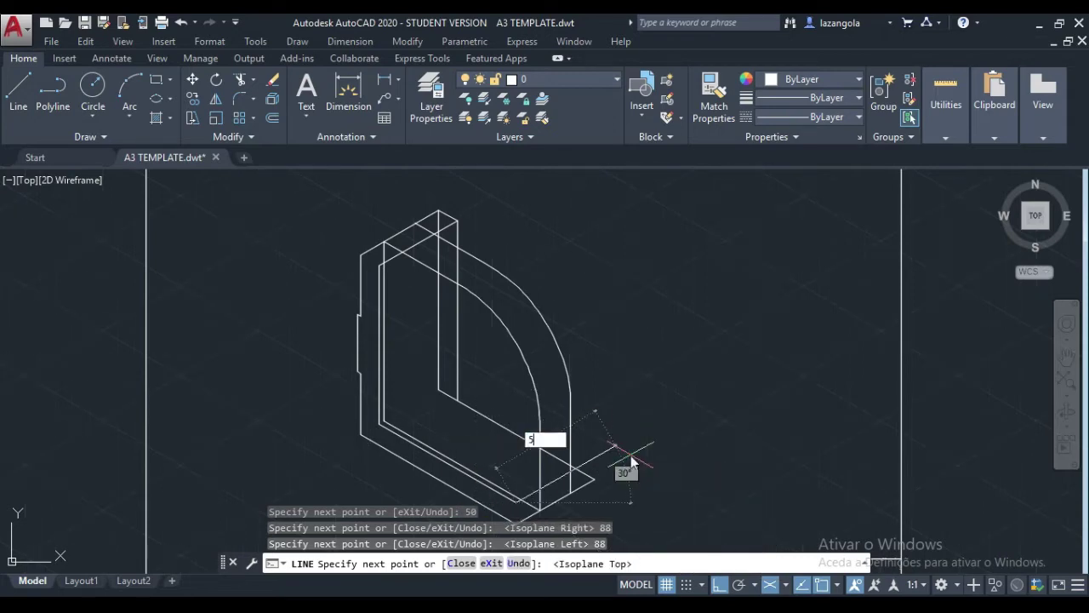
type("0")
key("Return")
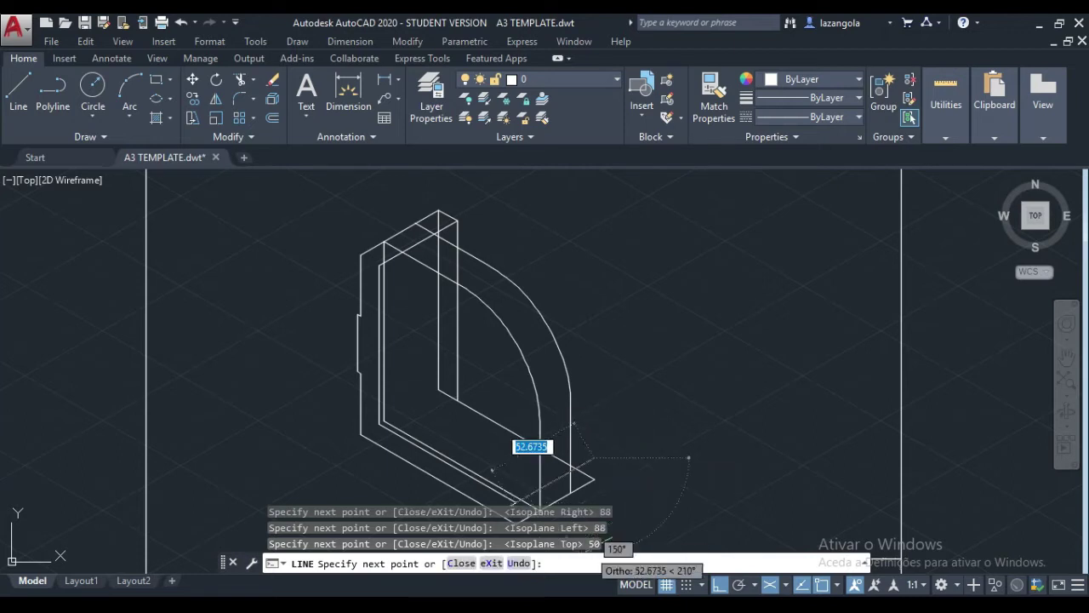
key("F5")
type("12")
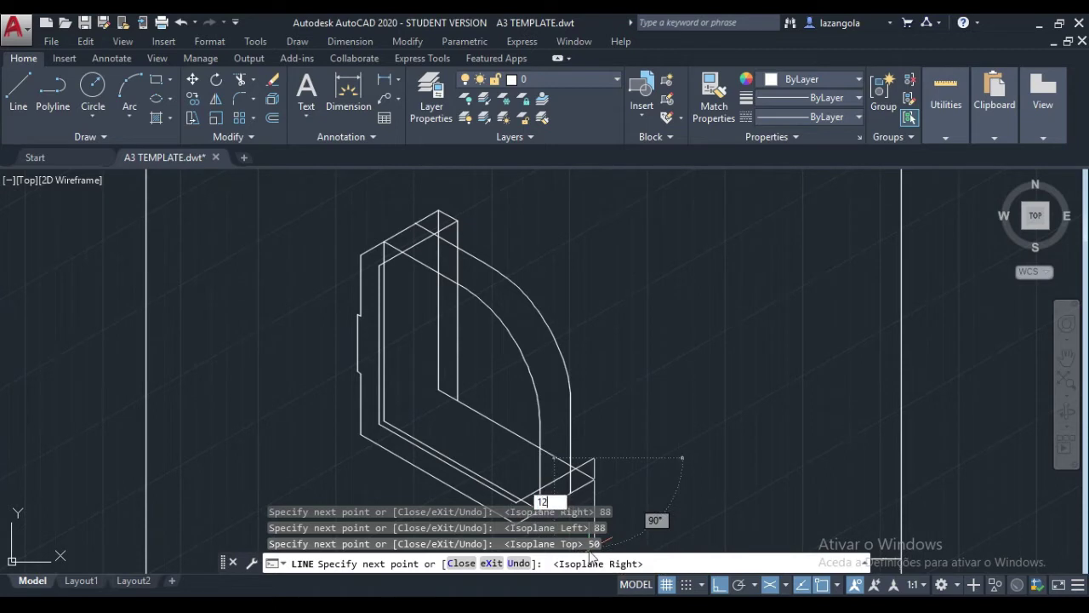
key("Return")
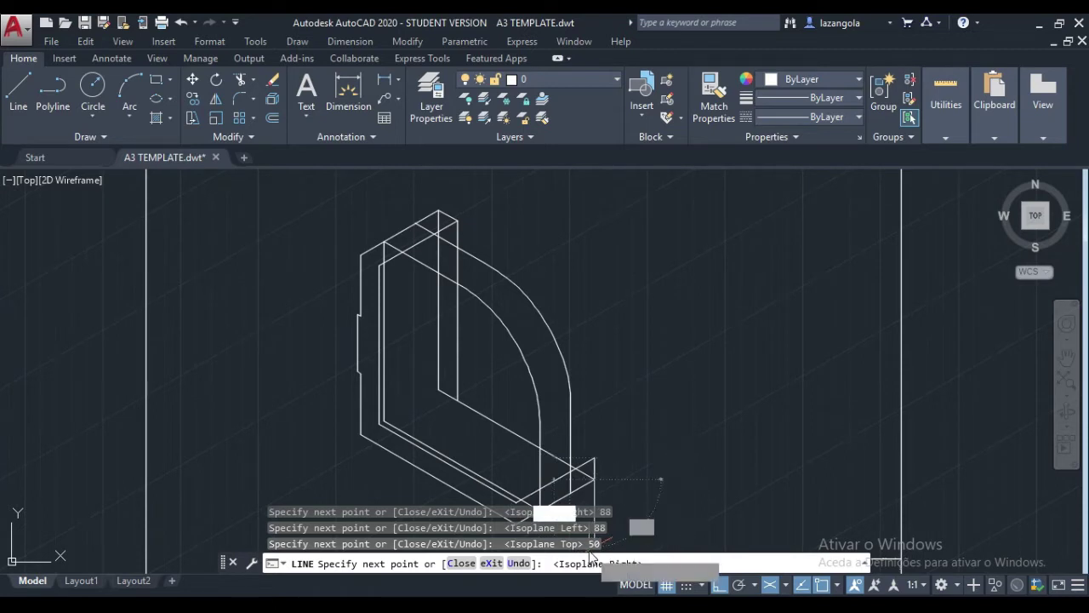
key("Return")
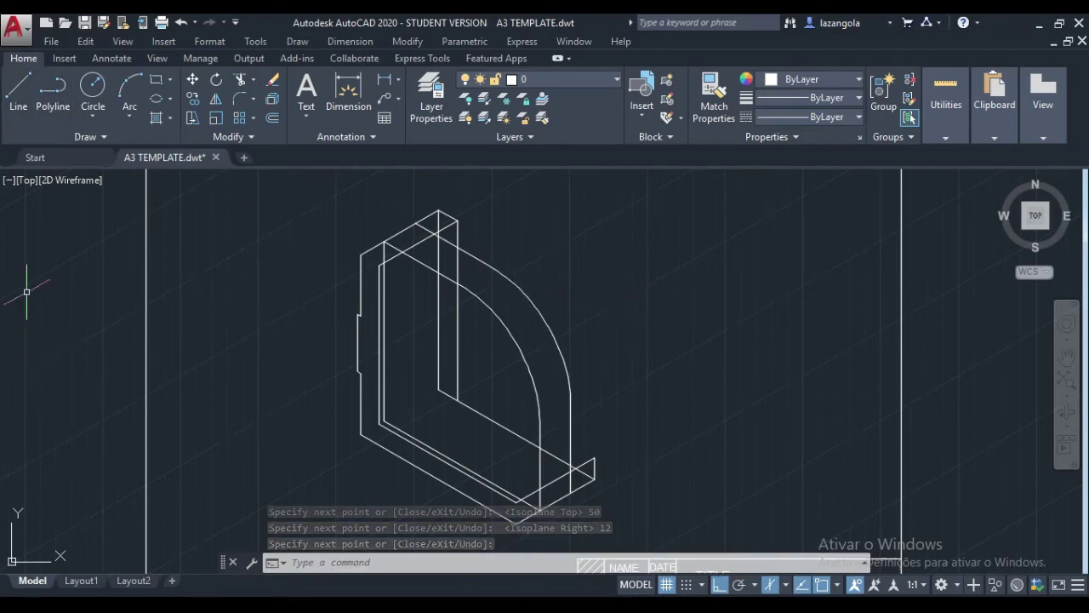
Draw a line 88 units down from where the flange's inner top edge crosses the near rounded profile, continuing 88 units parallel to the base edge.
left_click(19, 94)
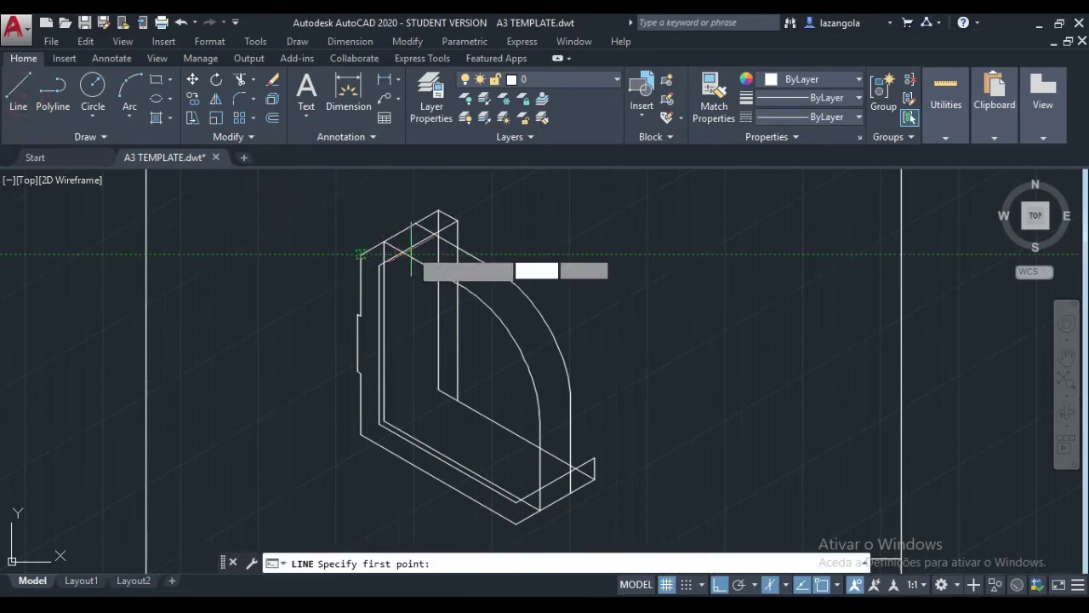
scroll(409, 251, "up", 2)
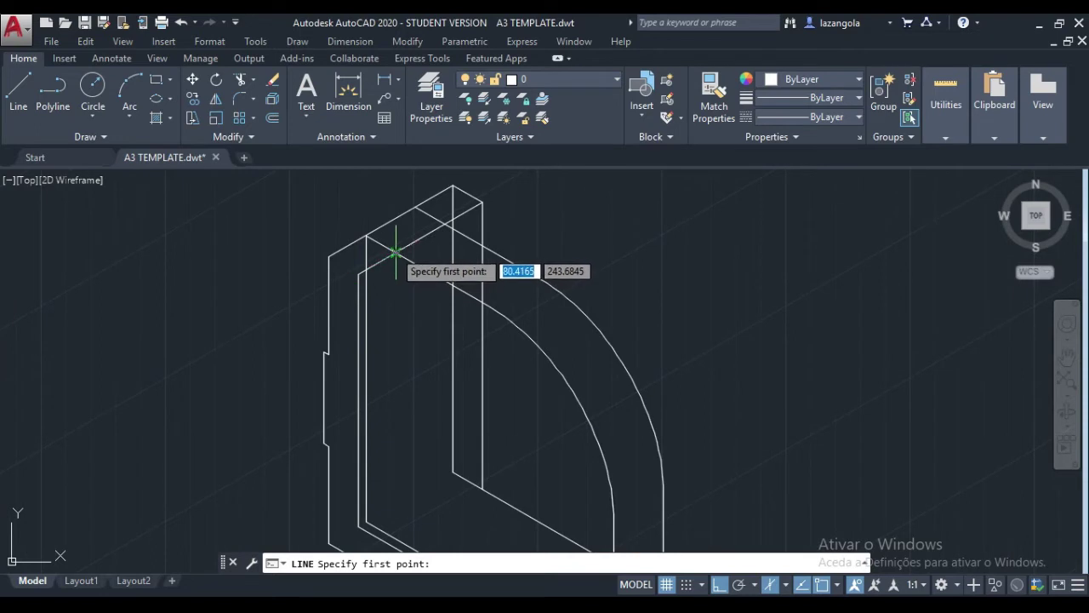
left_click(394, 251)
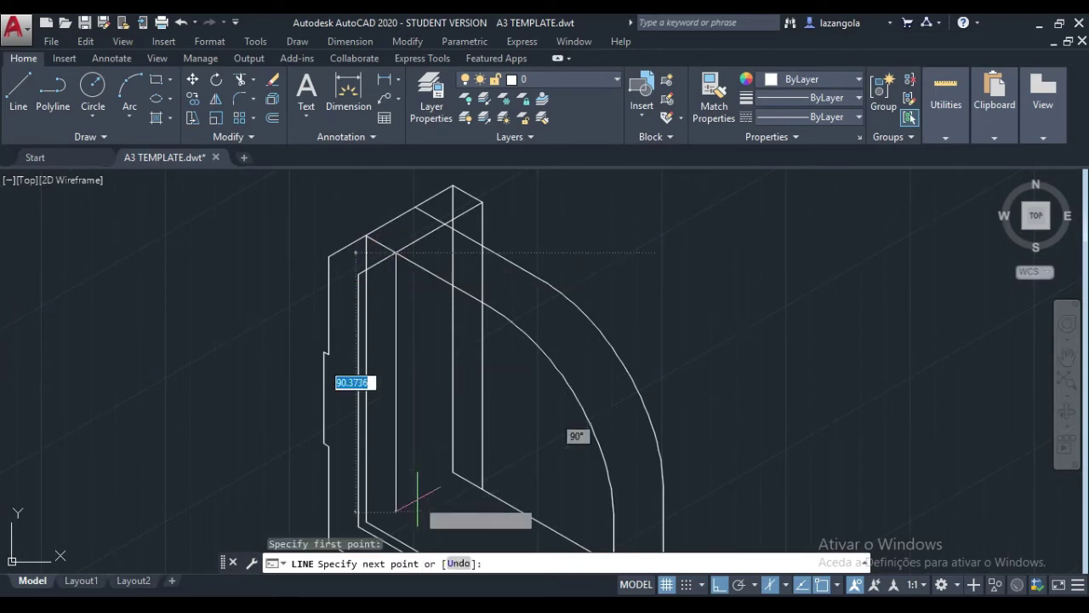
type("88")
key("Return")
middle_click_drag(518, 341, 409, 260)
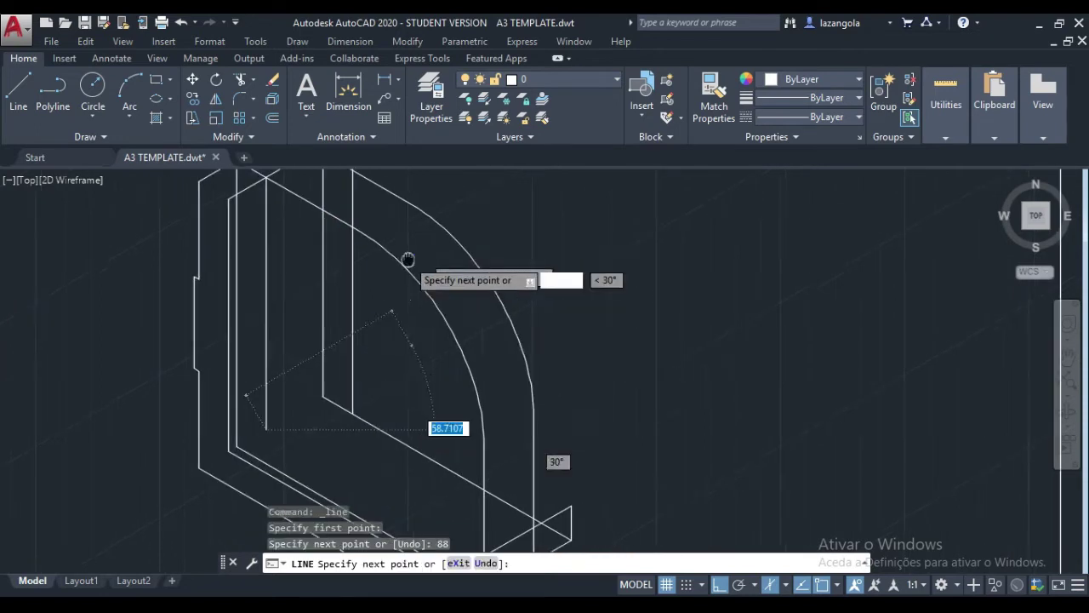
key("F5")
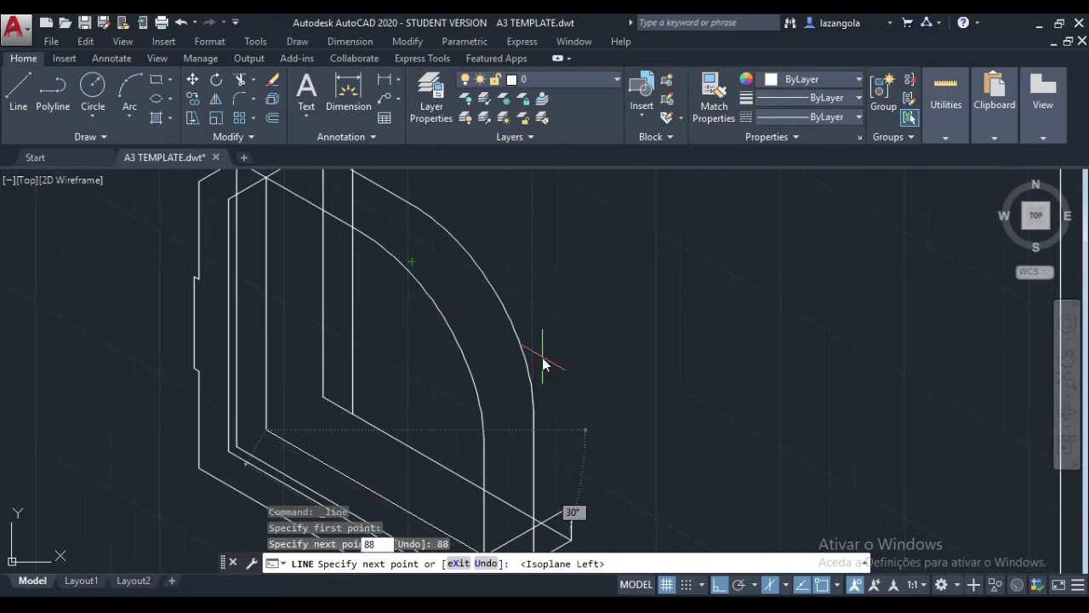
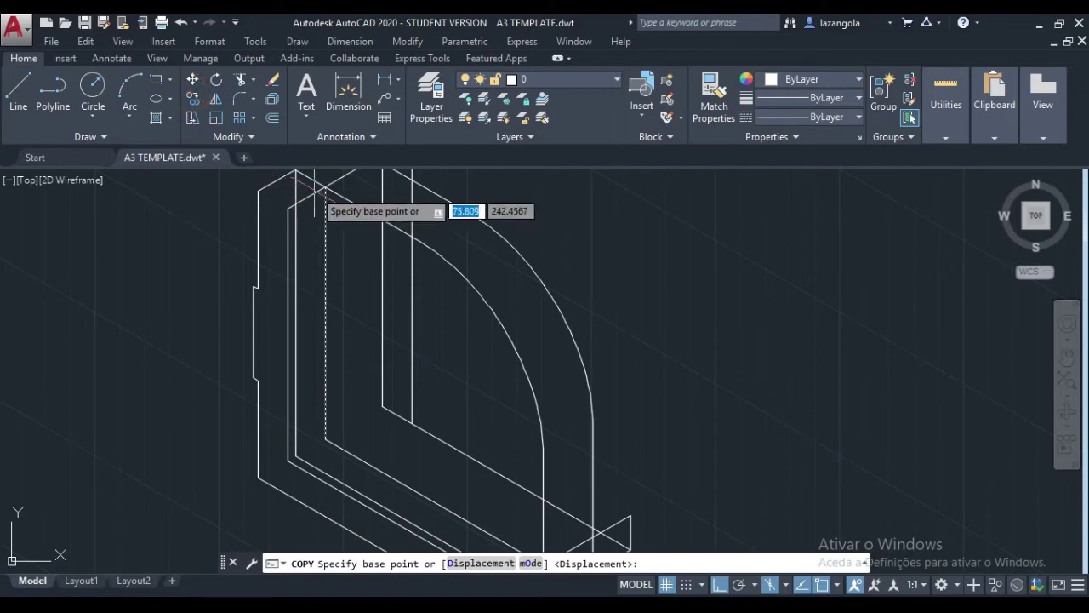
Copy the new inner vertical line 5 units at 210° along the flange's top edge, using its upper end as base point.
left_click(325, 186)
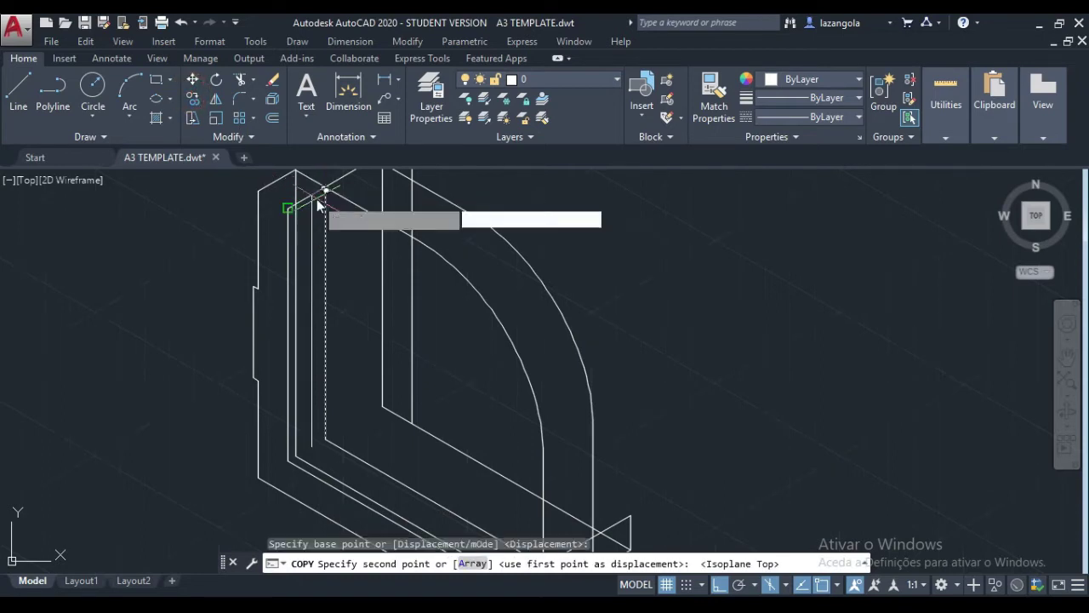
type("5")
key("Return")
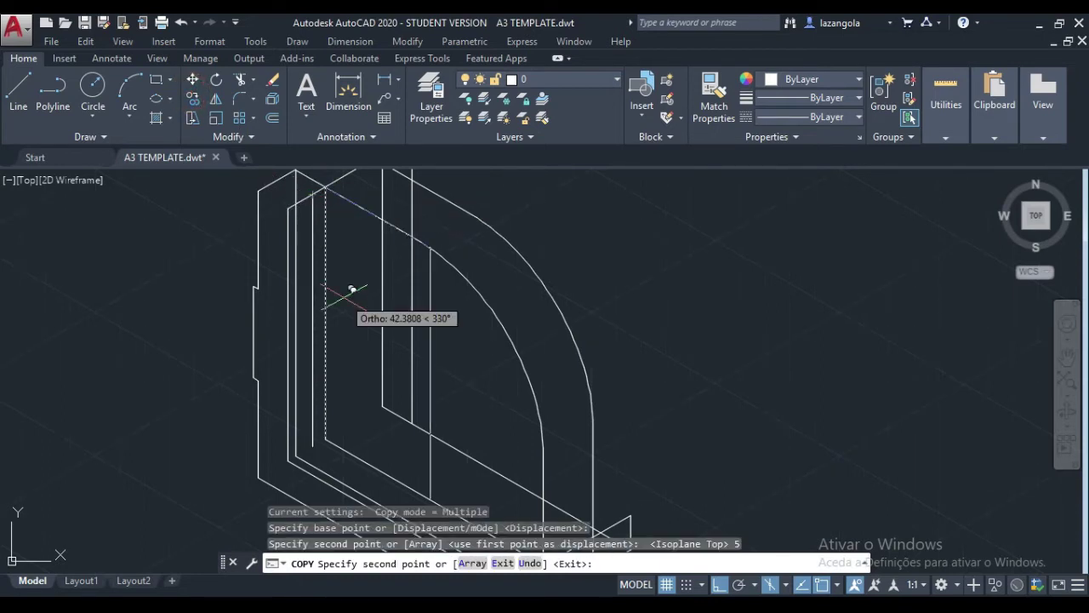
key("Return")
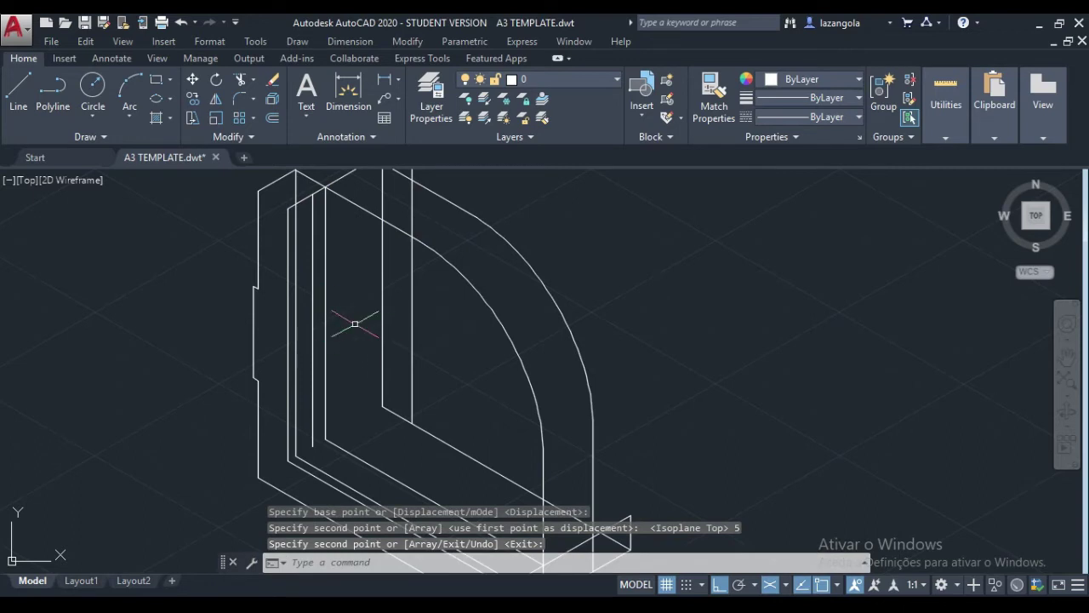
Copy the inner sloping base line from its upper end to the lower end of the offset vertical line.
middle_click_drag(355, 324, 358, 263)
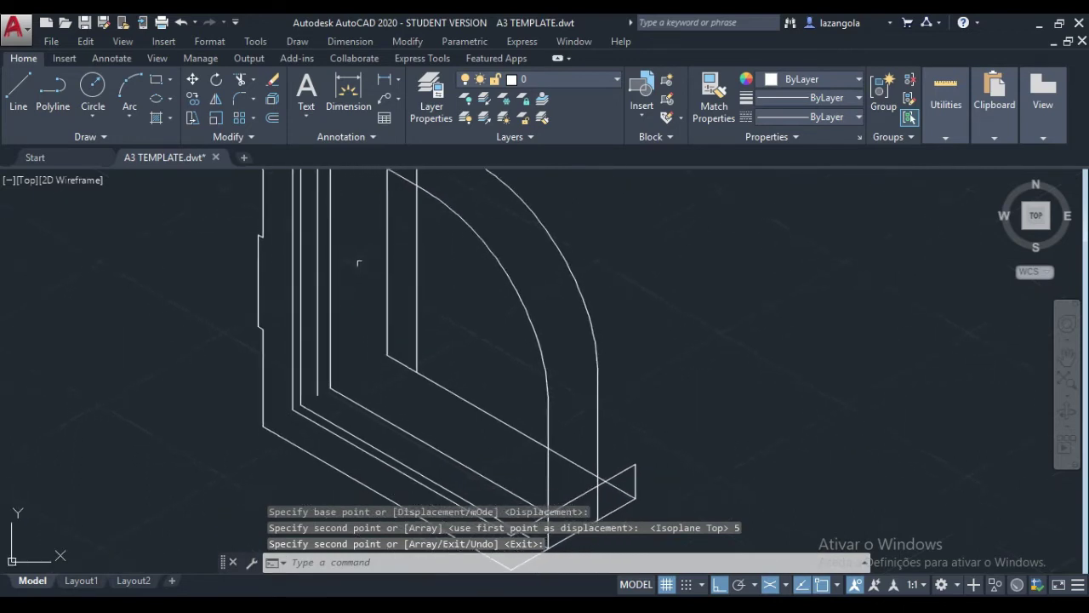
left_click(193, 99)
left_click(353, 400)
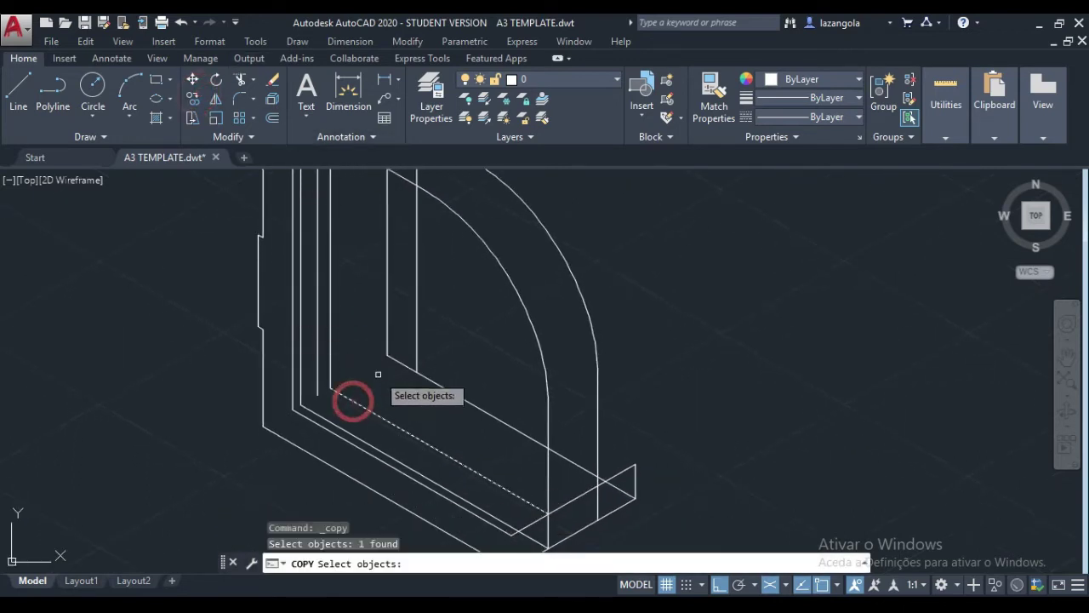
key("Return")
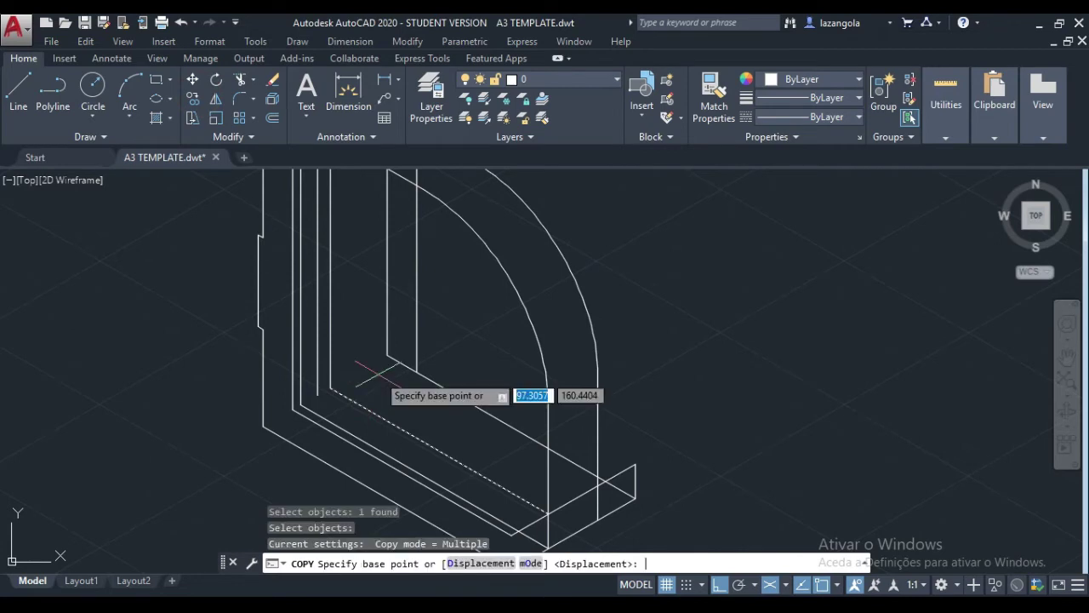
left_click(330, 381)
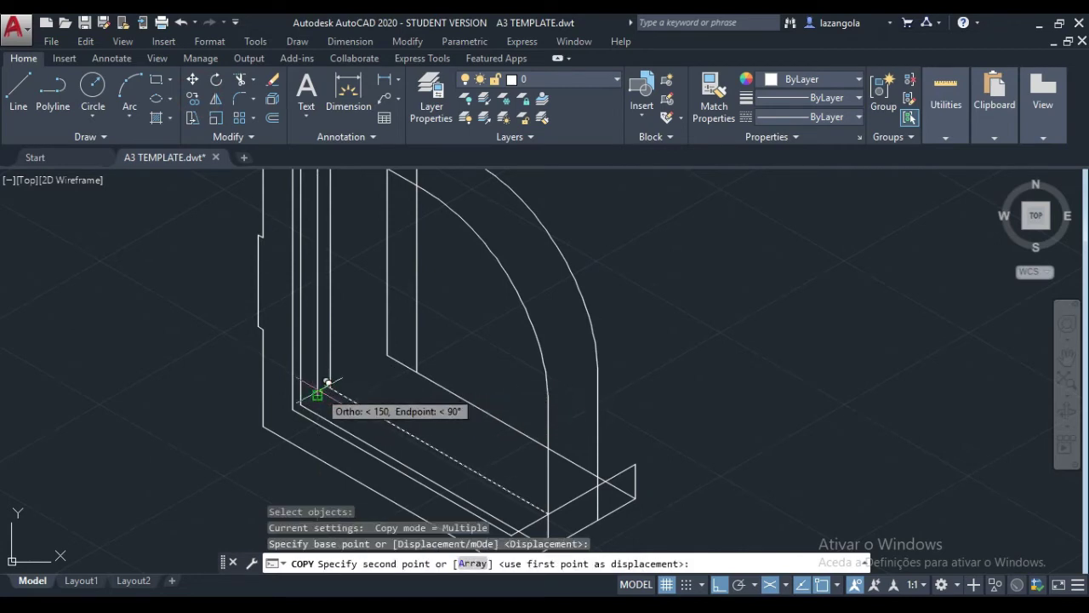
left_click(317, 391)
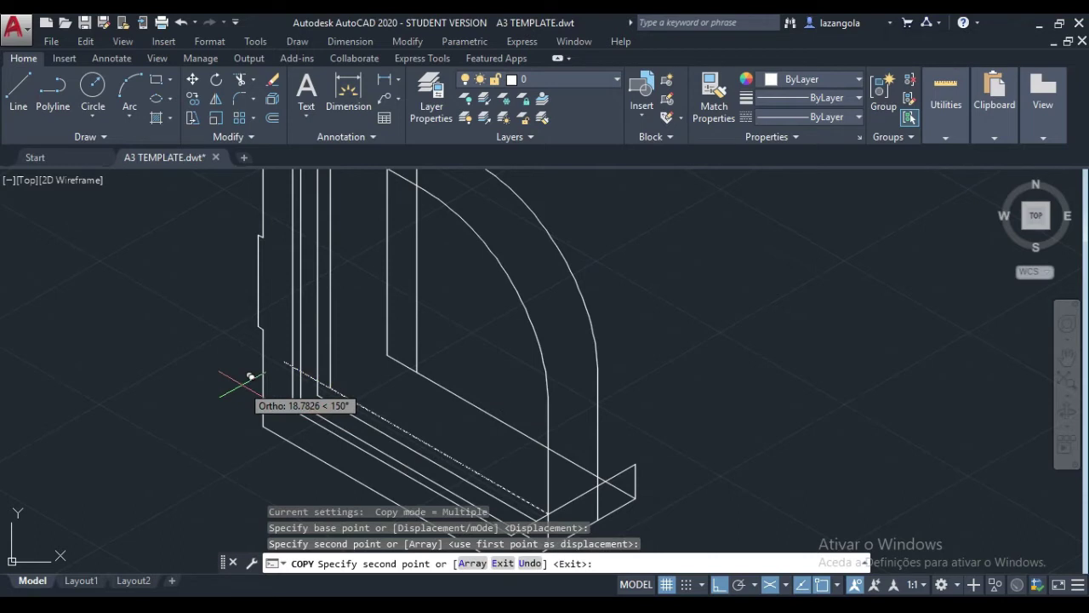
key("Return")
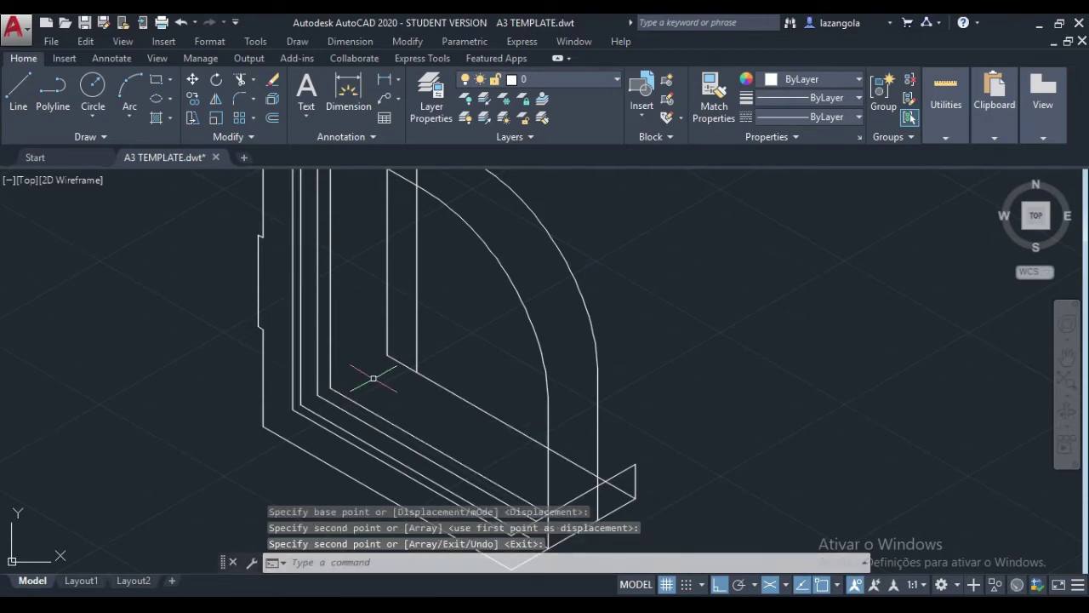
Examine the dimensioned bracket view in the PRACTICE 13 PDF and return to the AutoCAD drawing.
scroll(370, 367, "down", 2)
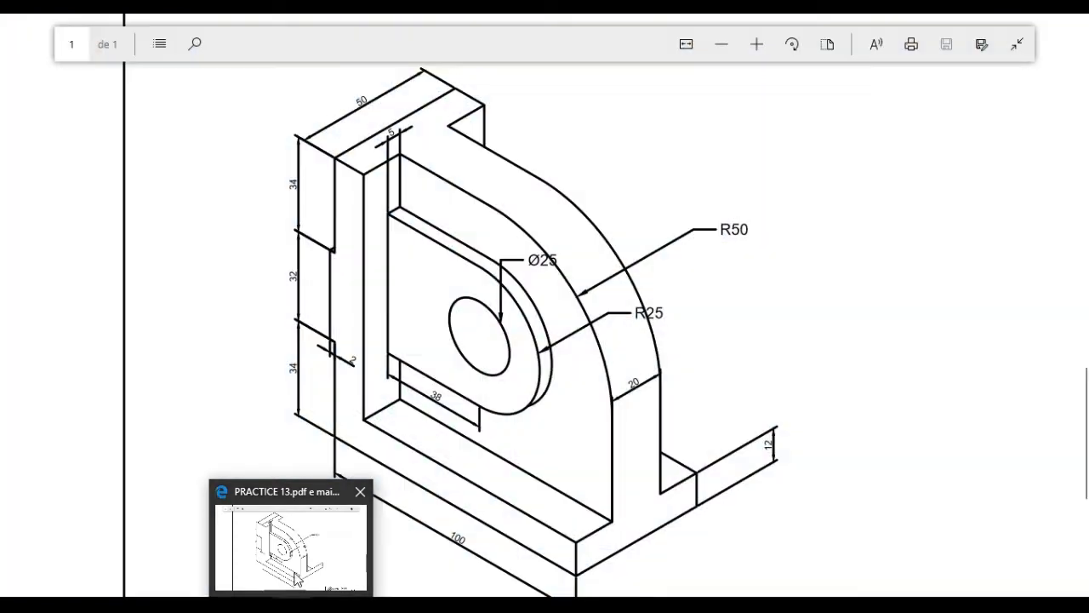
left_click(297, 581)
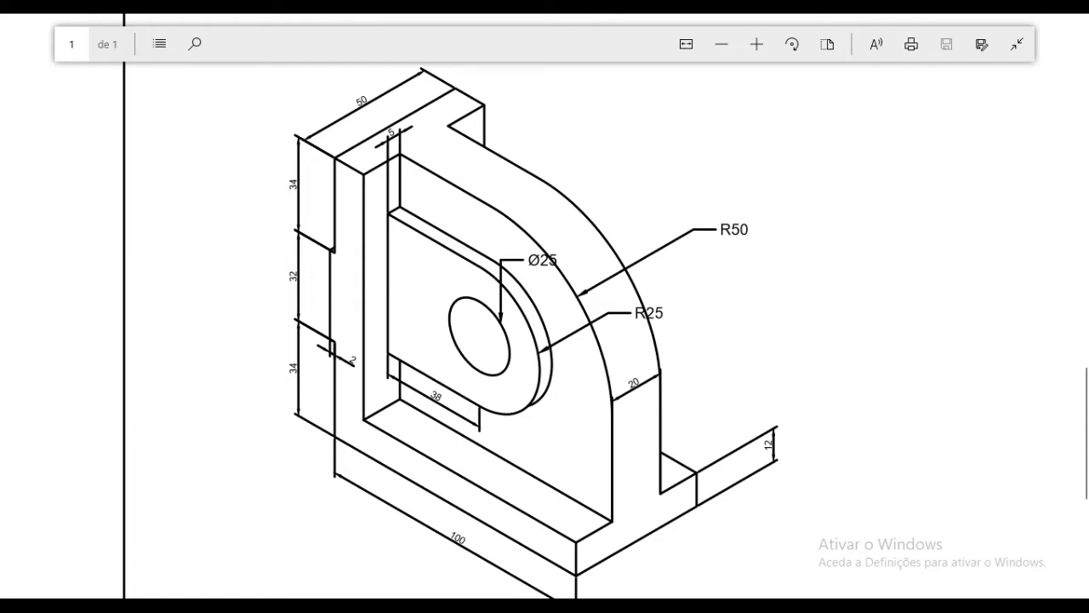
mouse_move(605, 604)
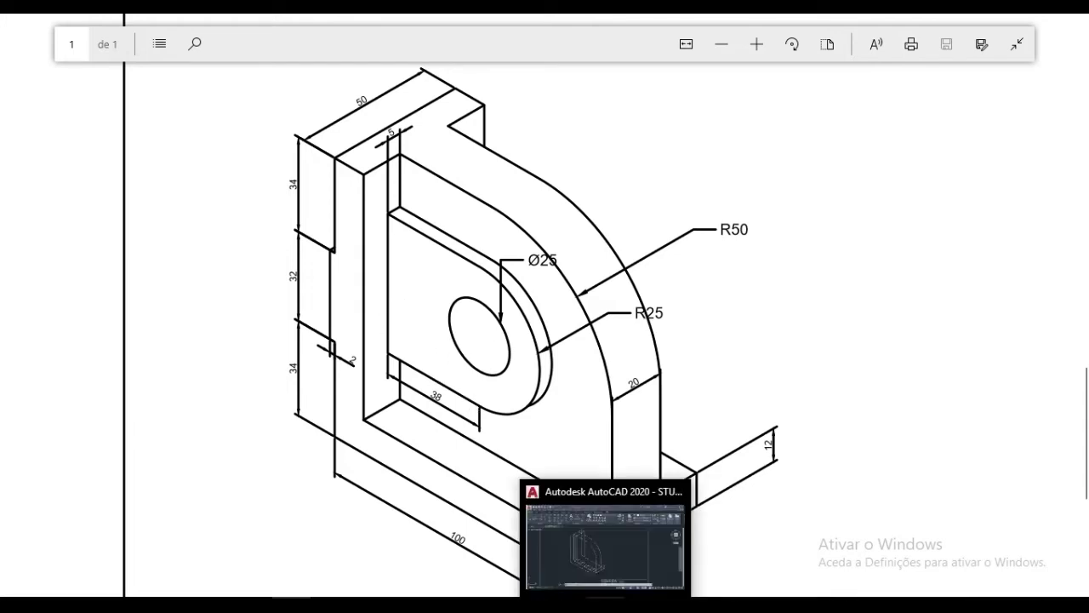
left_click(608, 569)
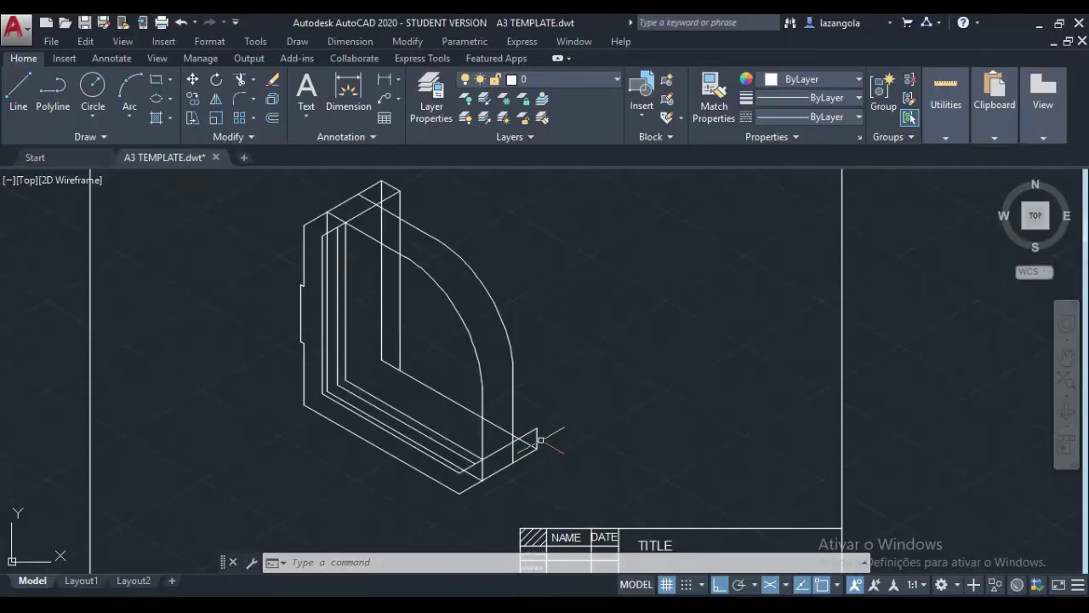
Copy the offset inner vertical line 38 units at 330° along the isometric base direction, using its upper end as base point.
middle_click_drag(504, 336, 530, 303)
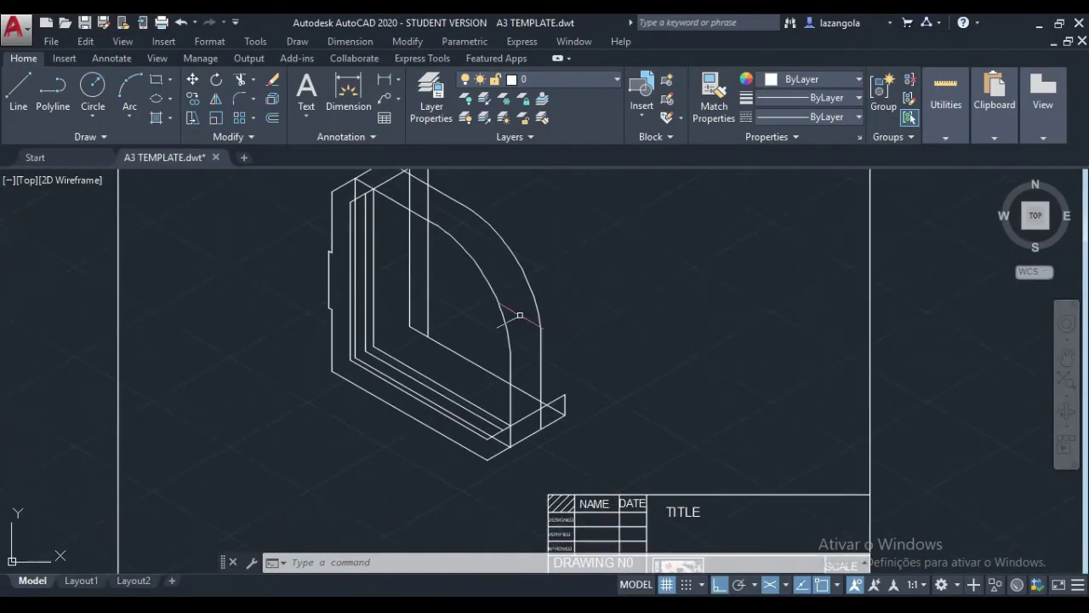
left_click(366, 221)
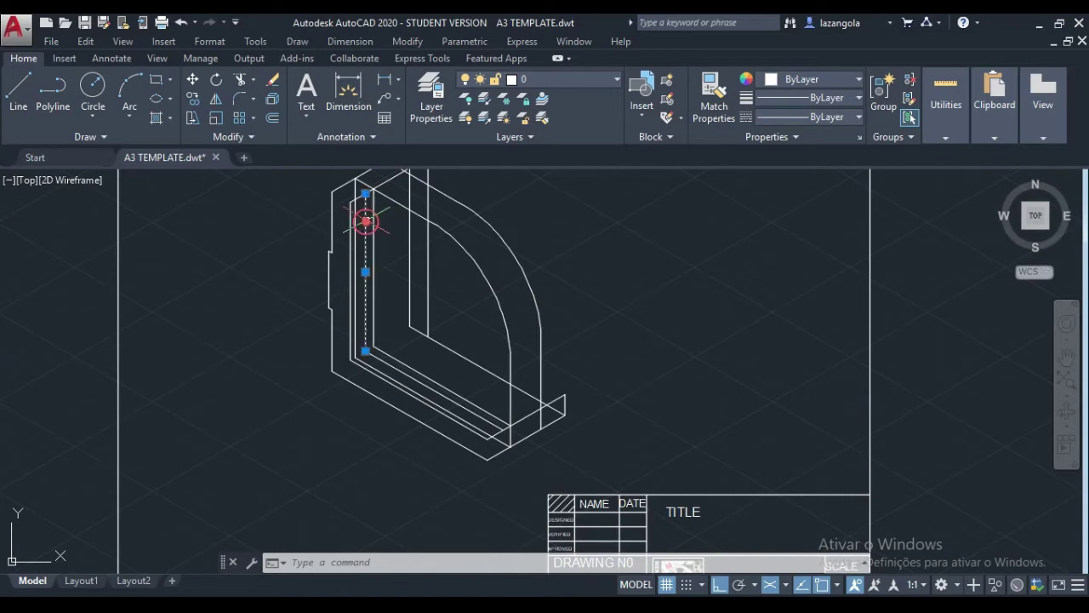
left_click(190, 96)
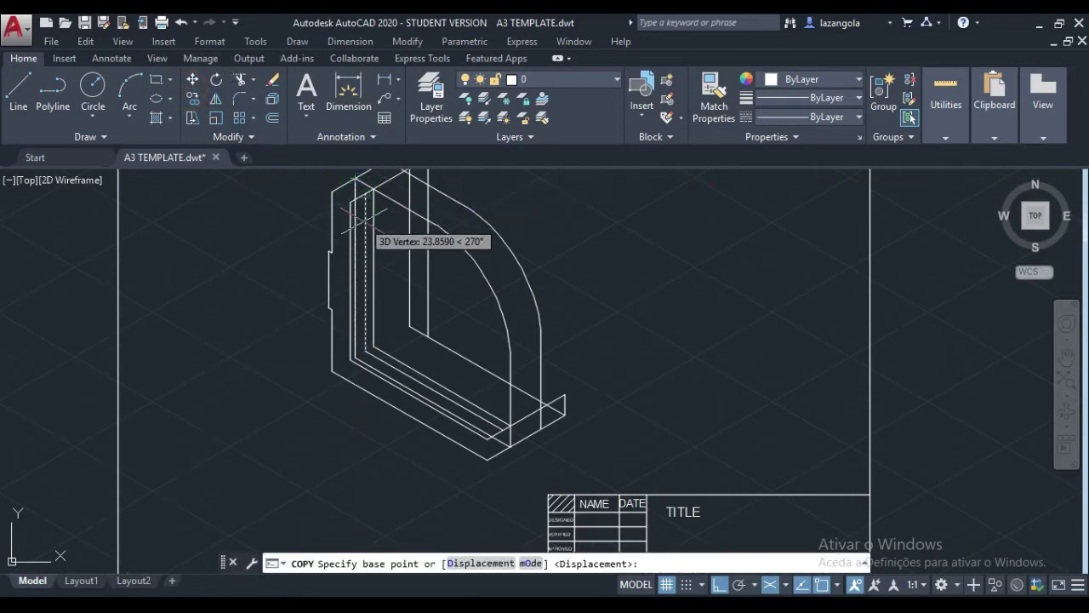
scroll(365, 221, "up", 2)
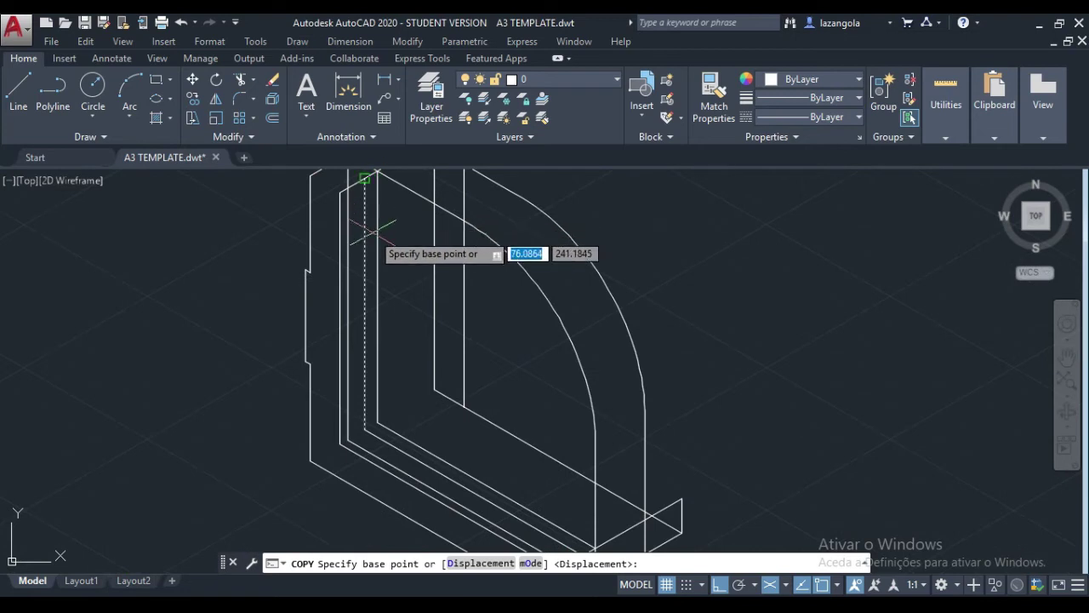
left_click(364, 180)
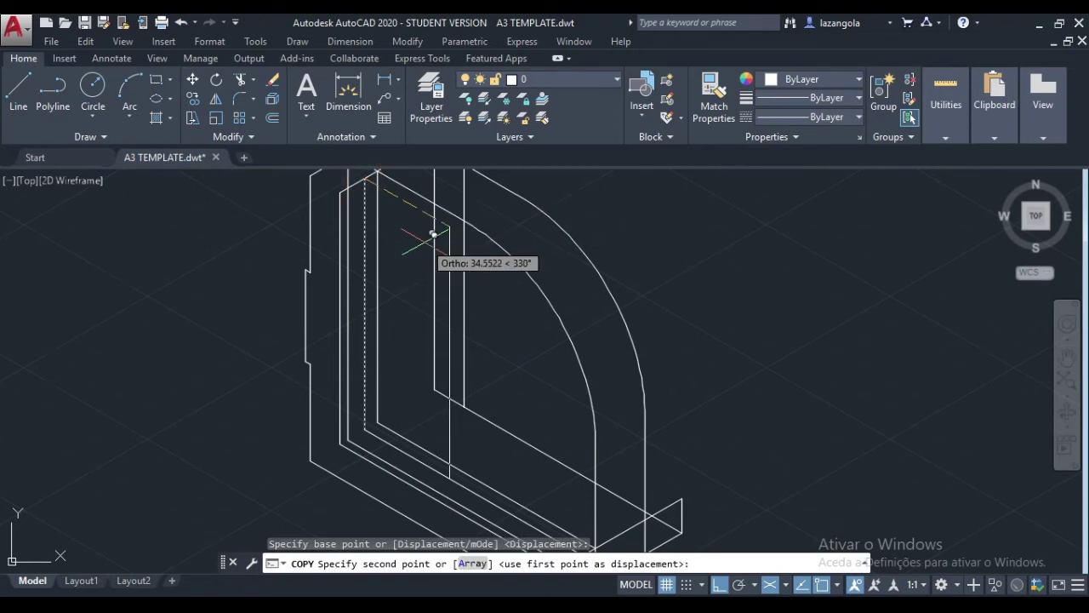
type("38")
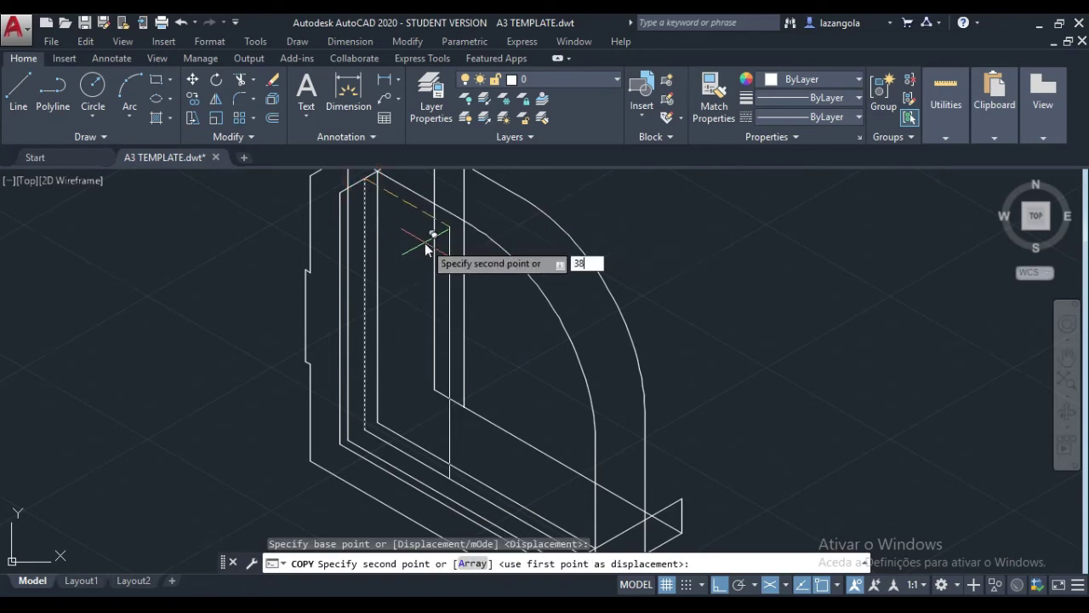
key("Return")
key("Return")
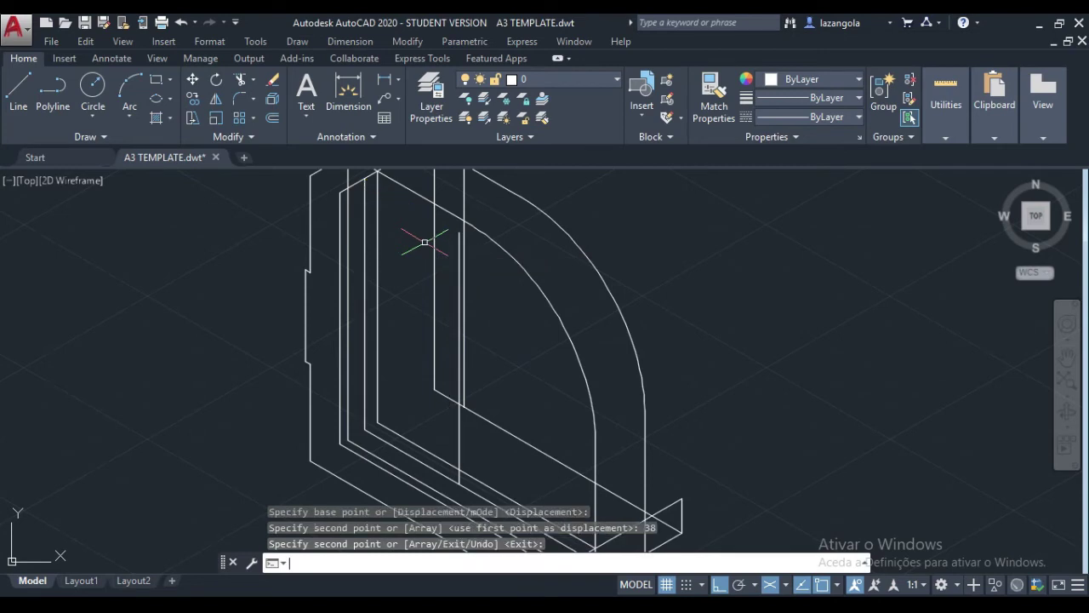
Copy the offset inner sloping base line from its upper end to the midpoint of the offset inner vertical line.
middle_click_drag(499, 372, 504, 318)
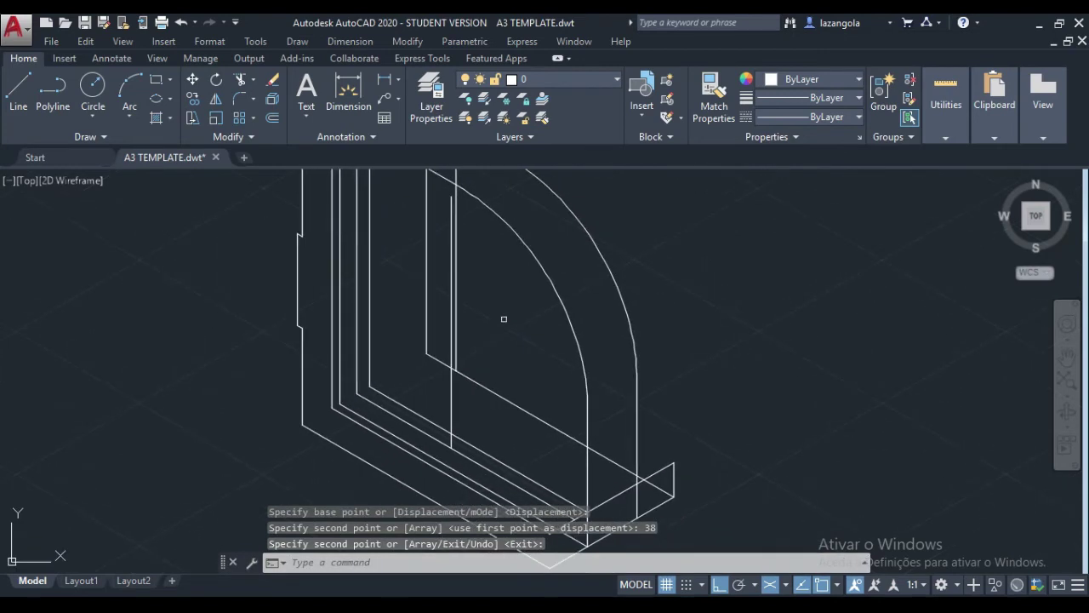
left_click(404, 422)
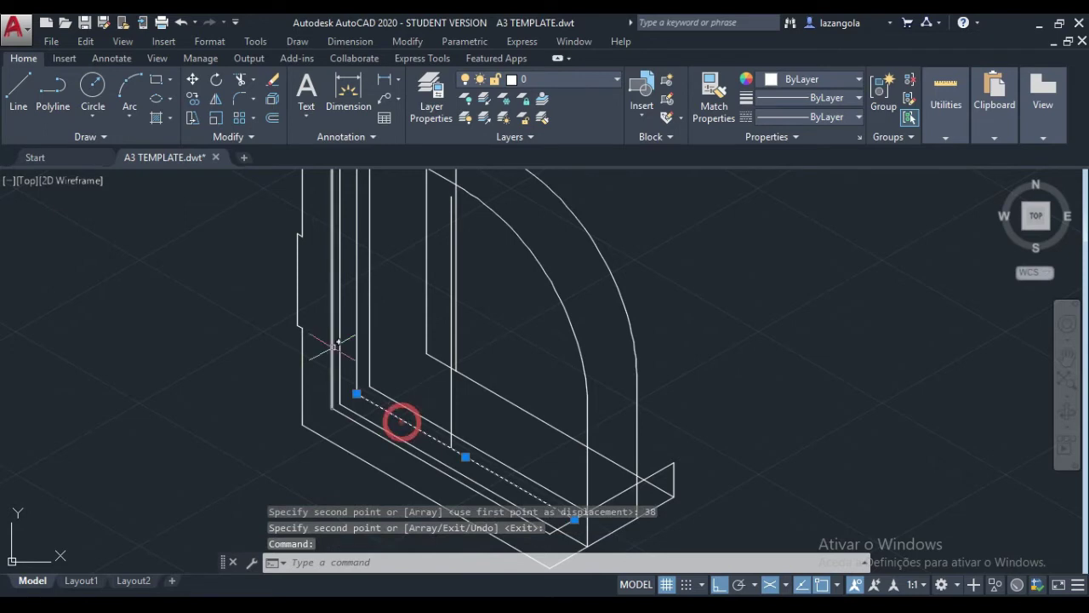
left_click(194, 99)
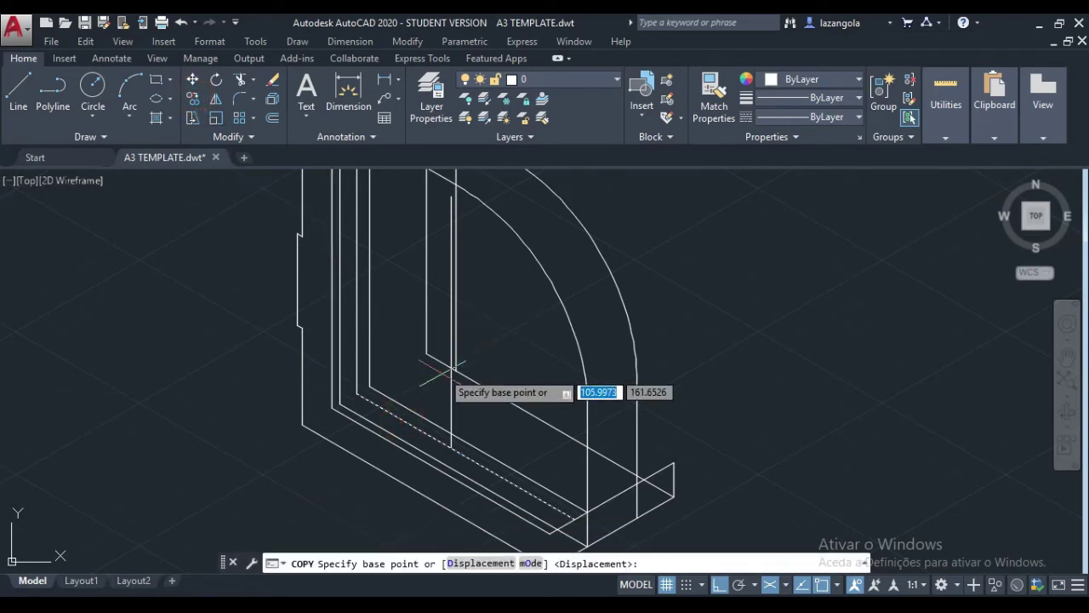
left_click(357, 392)
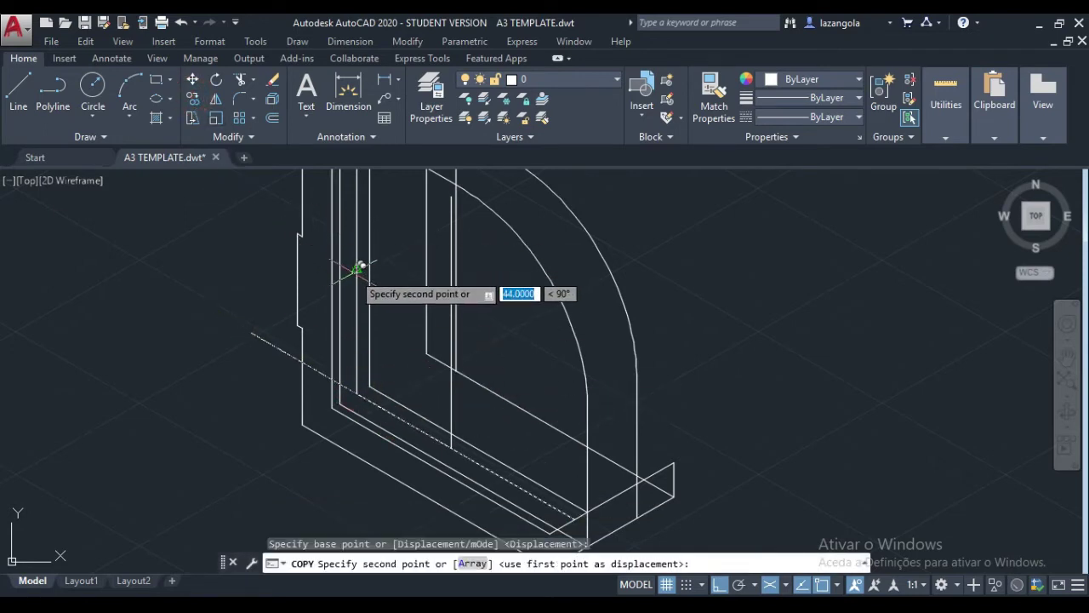
left_click(357, 269)
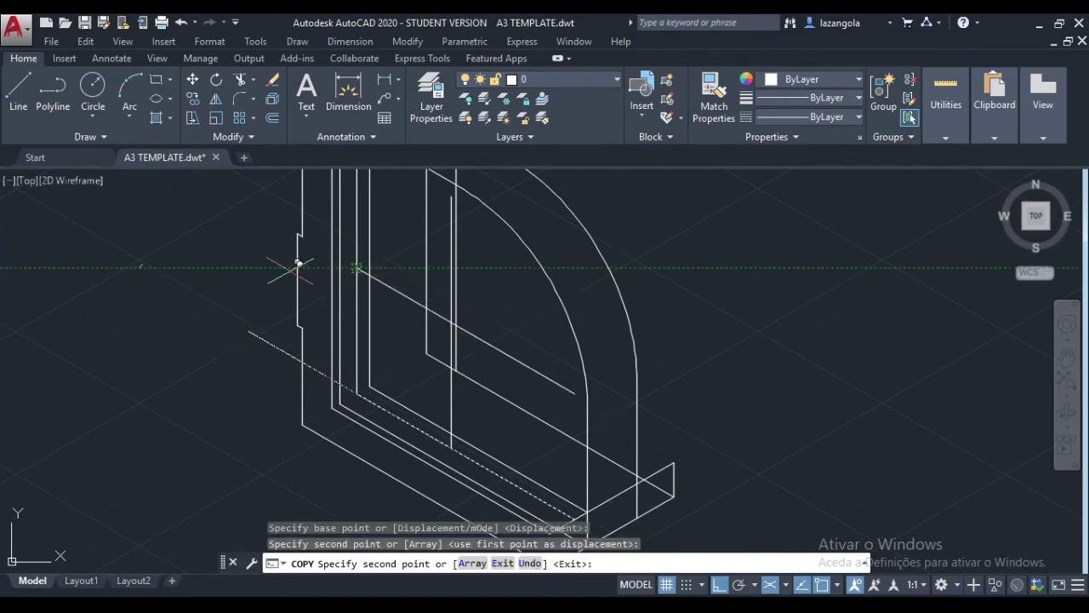
key("Return")
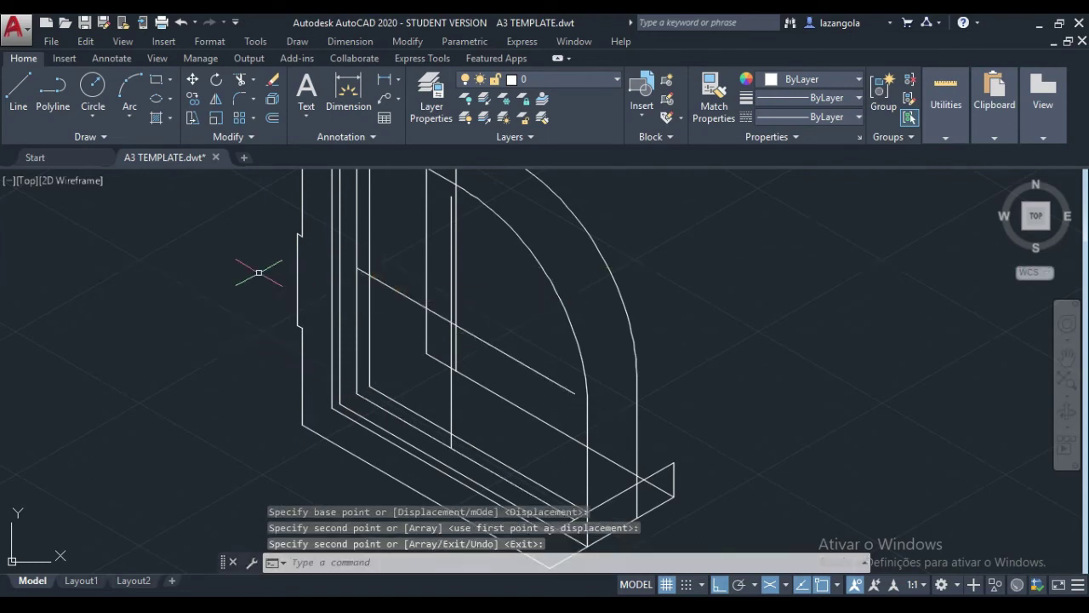
Trim the flange's rear vertical edge below the far rounded profile, using that profile as the cutting edge.
scroll(573, 344, "up", 2)
scroll(578, 341, "down", 3)
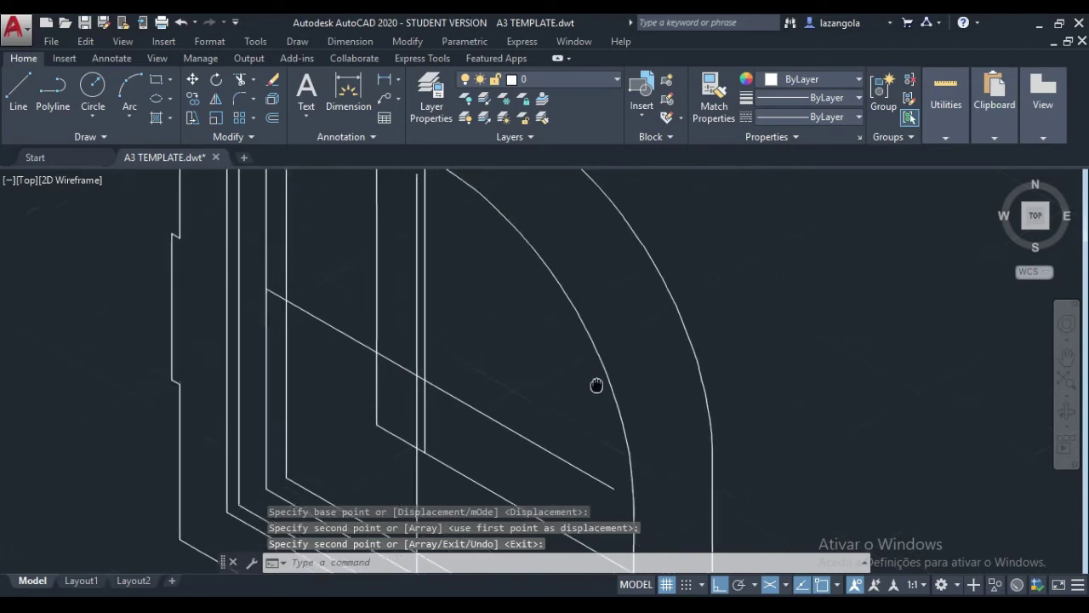
scroll(585, 328, "down", 3)
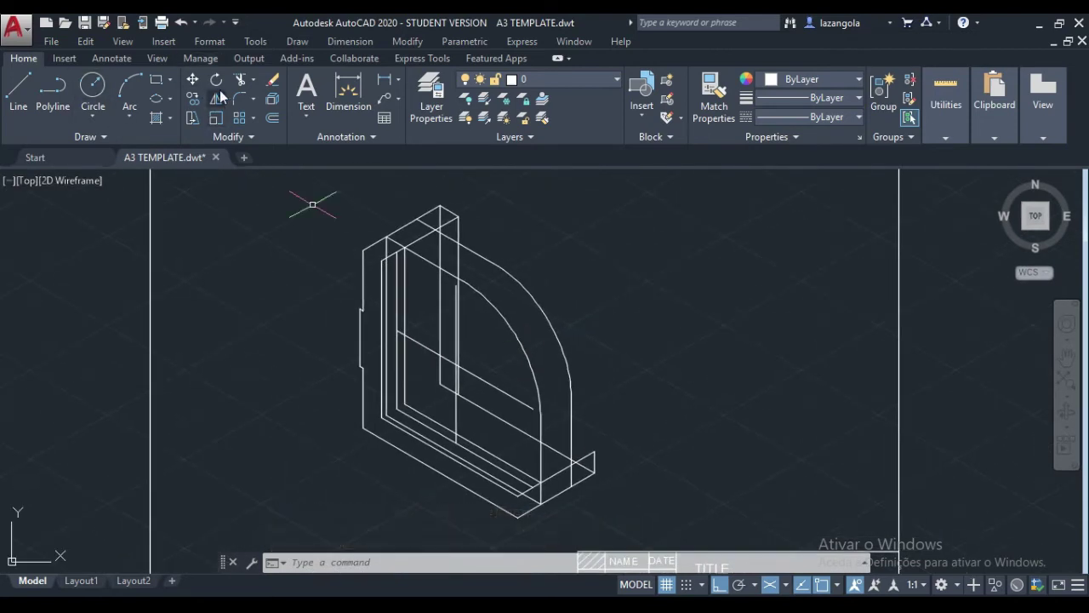
left_click(244, 80)
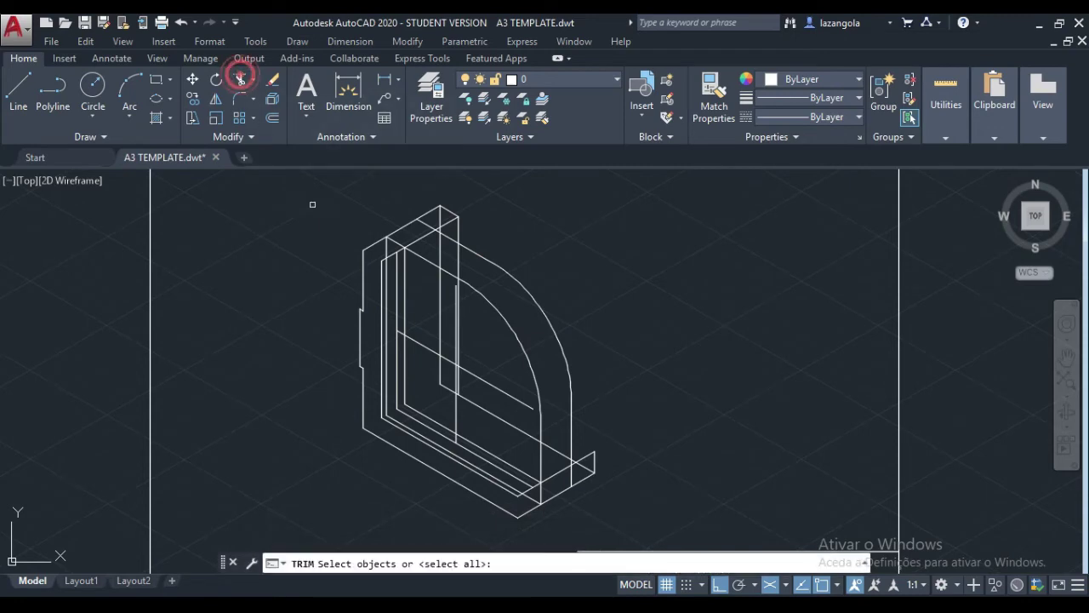
left_click(500, 265)
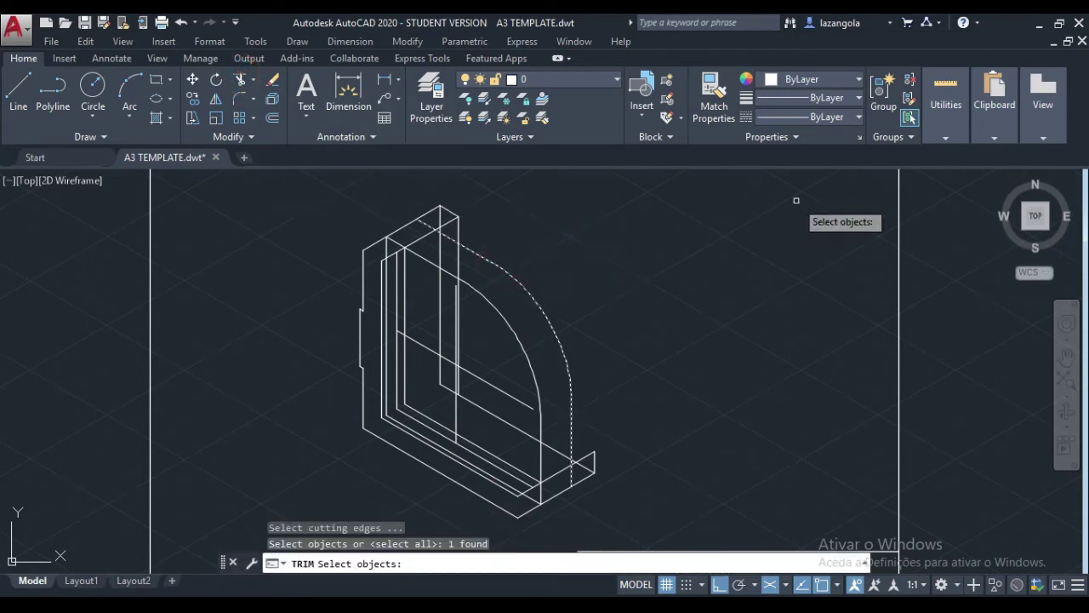
key("Return")
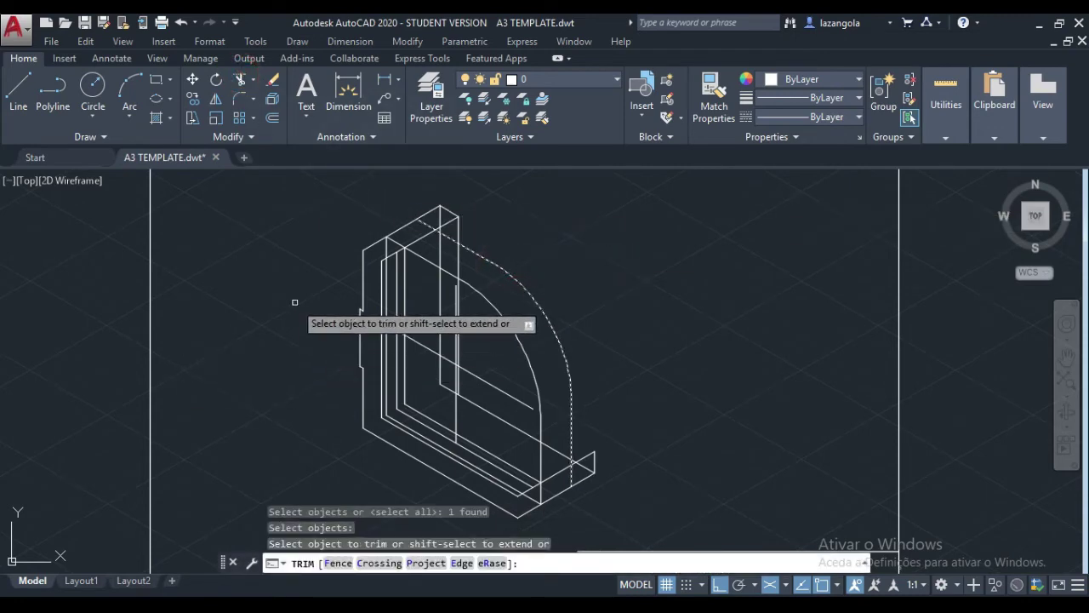
left_click(461, 264)
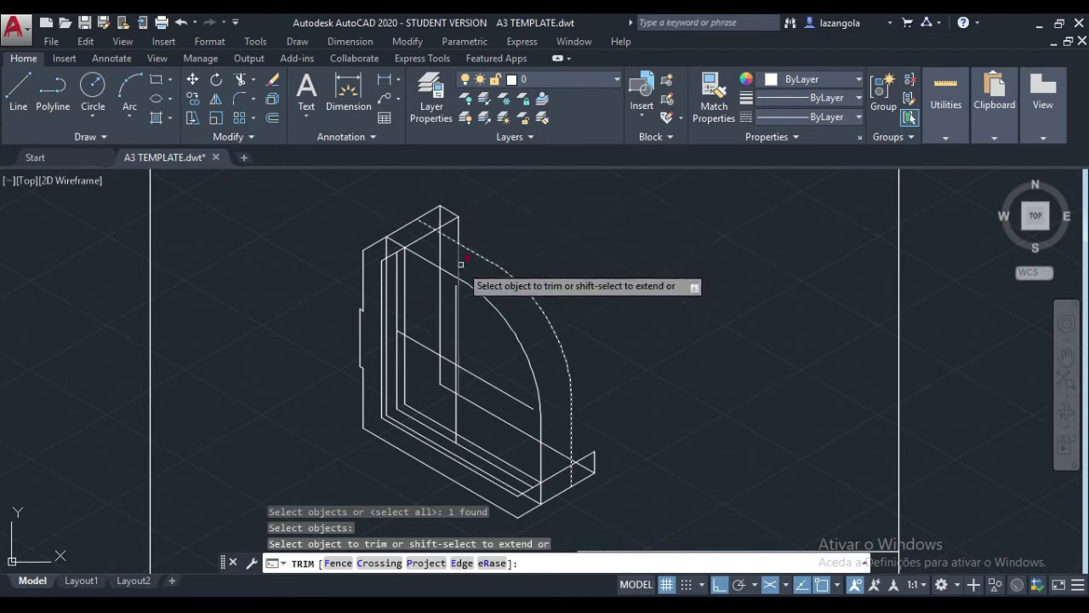
key("Return")
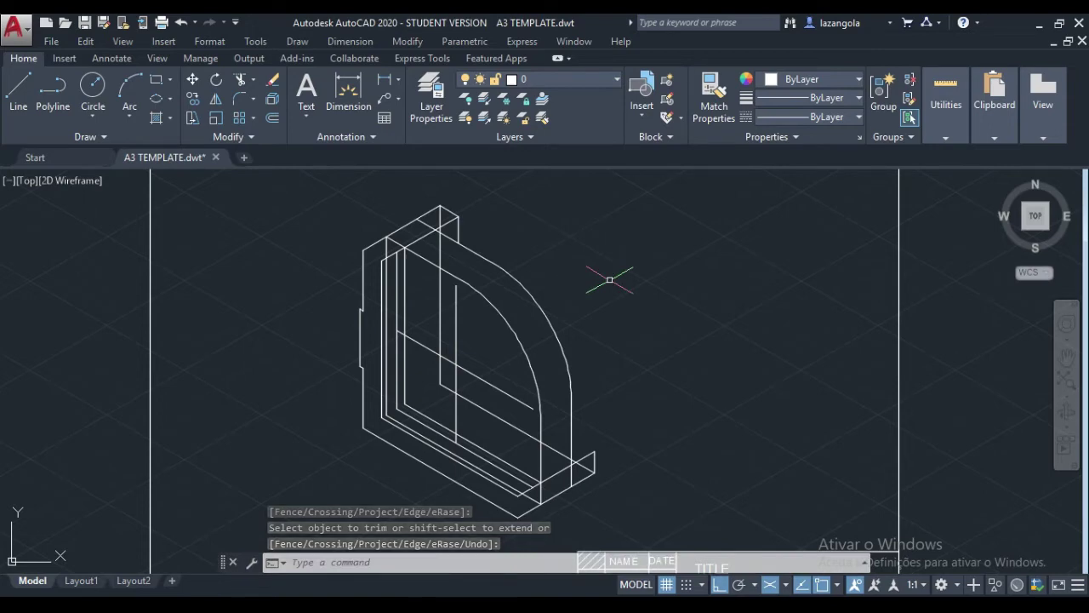
Delete the hidden rear sloping base edge and the hidden rear vertical edge that meets it.
left_click(521, 428)
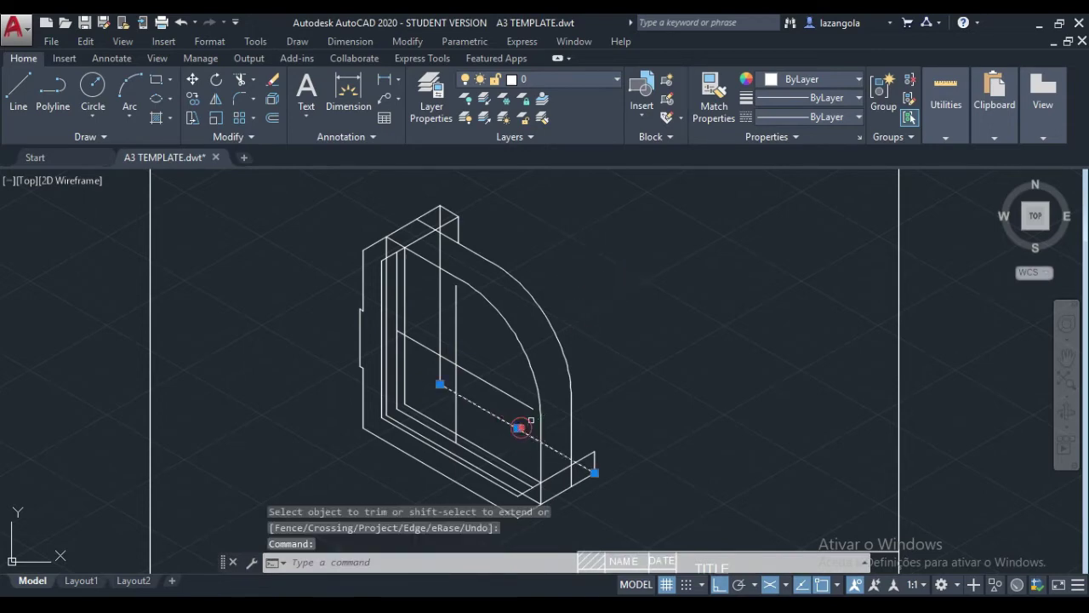
key("Delete")
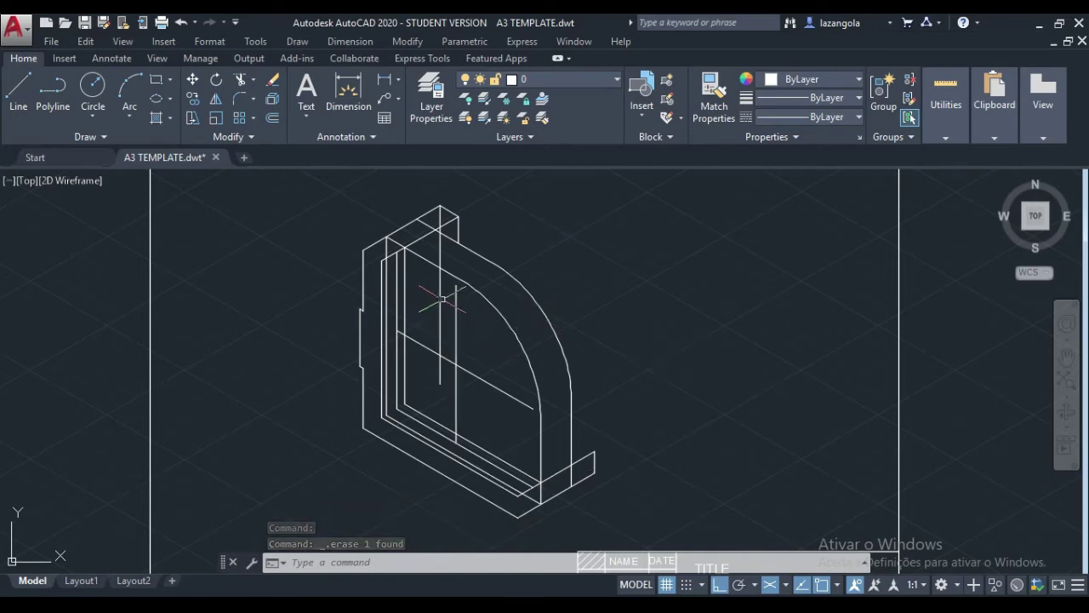
left_click(440, 251)
key("Delete")
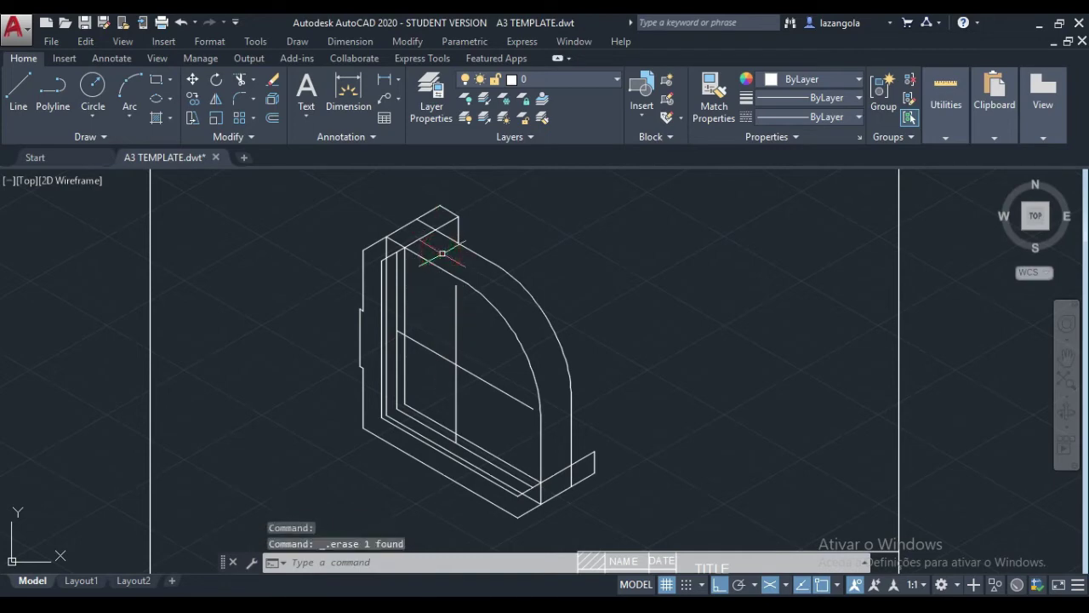
Delete the redundant vertical line just inside the bracket's front inner edge together with the sloping base line that meets it.
left_click(387, 238)
scroll(493, 425, "up", 4)
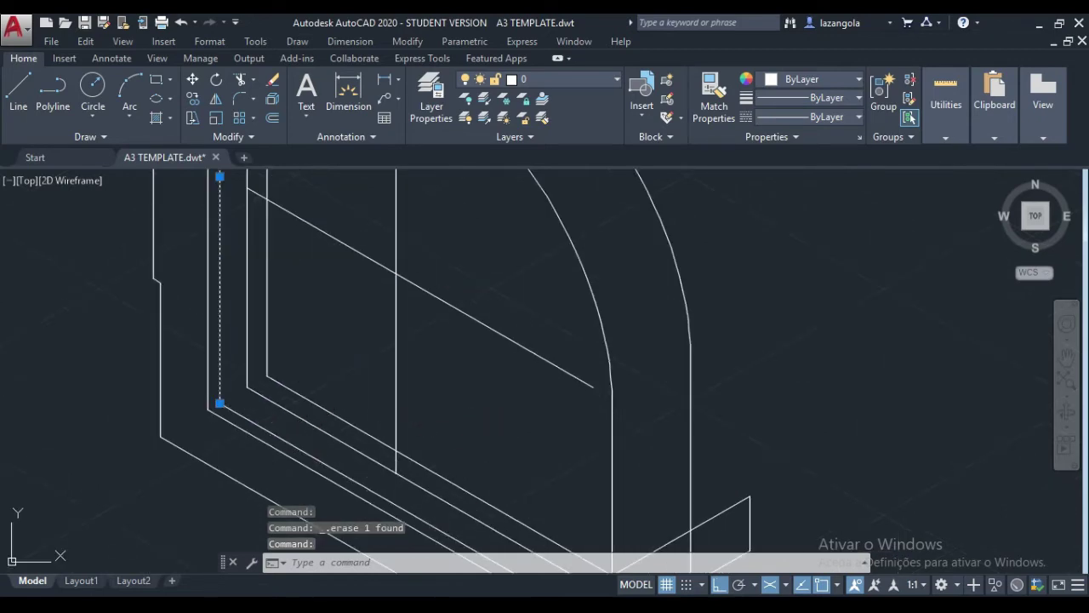
left_click(292, 444)
key("Delete")
scroll(292, 444, "down", 4)
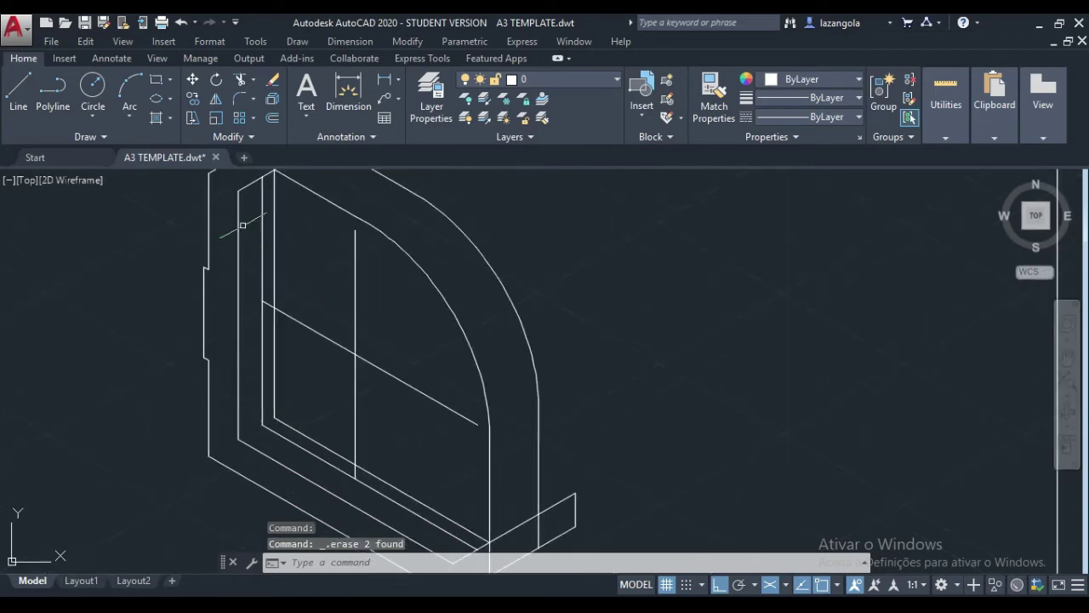
left_click(170, 99)
left_click(173, 156)
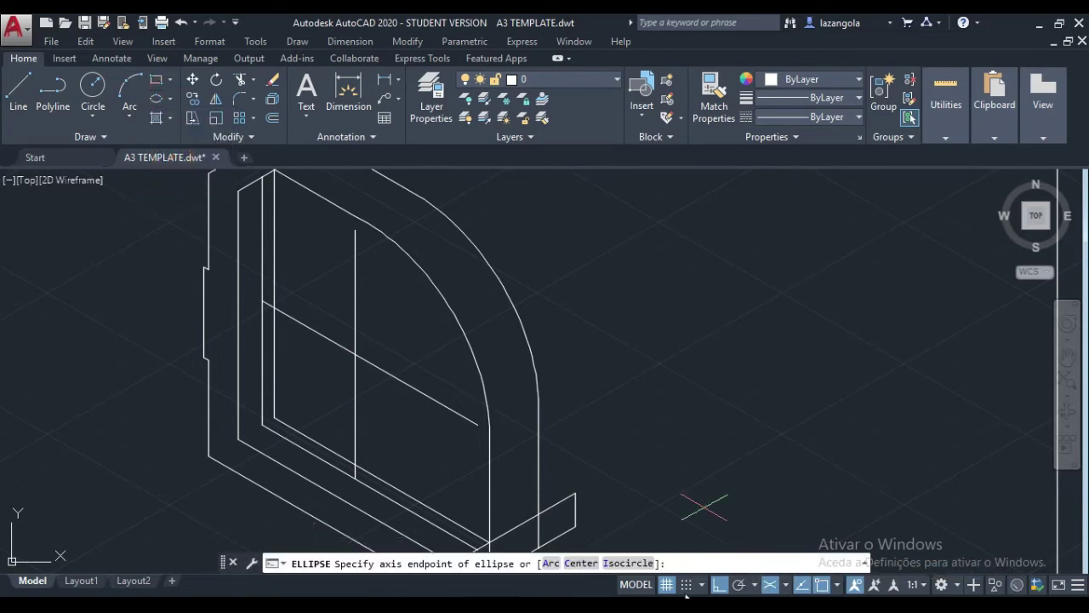
left_click(627, 557)
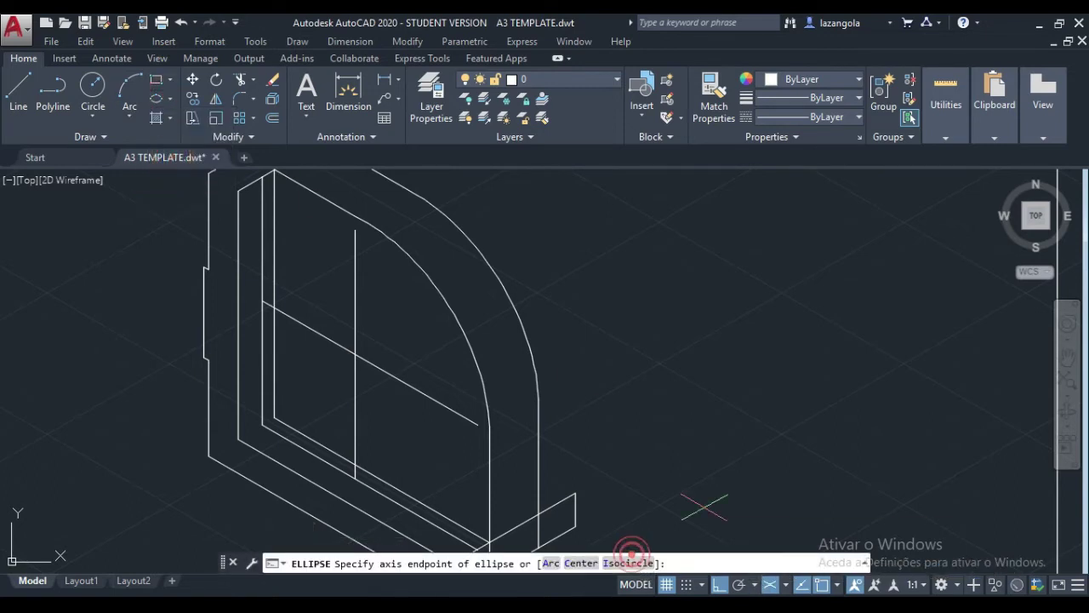
left_click(355, 355)
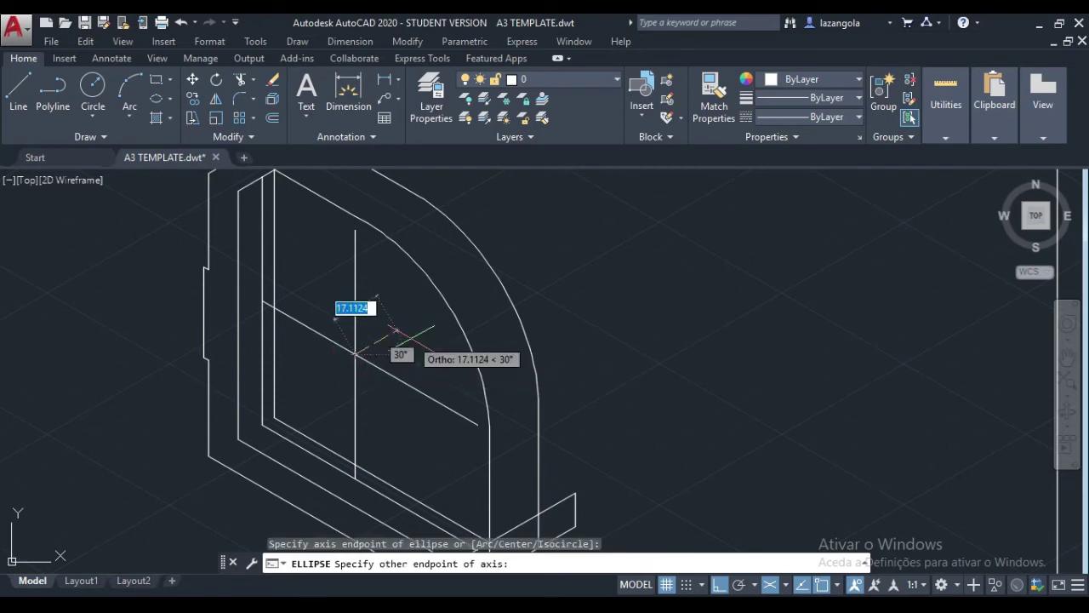
key("Escape")
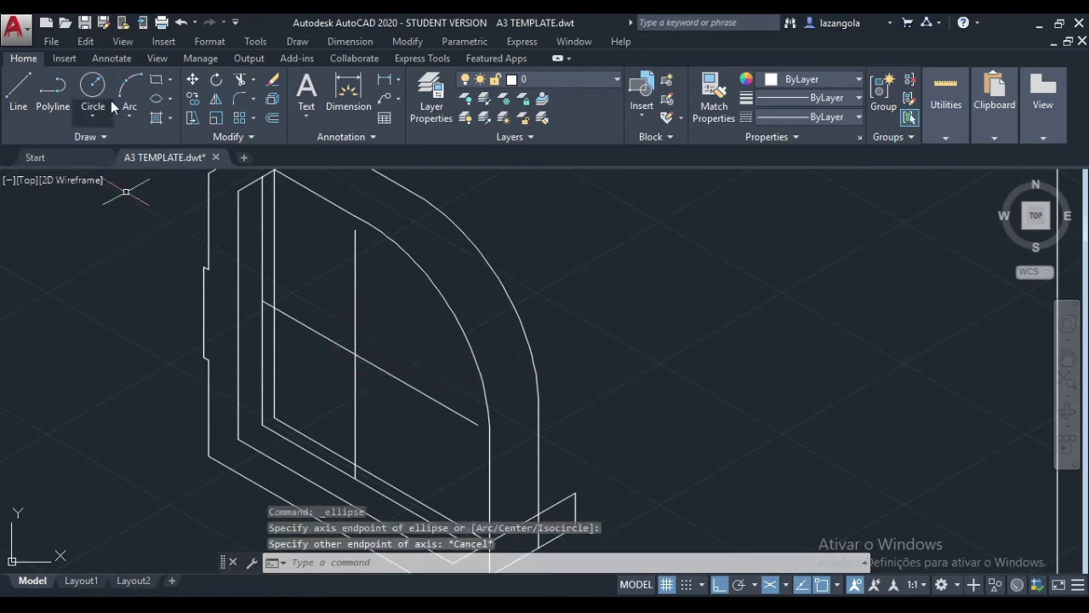
Draw an isocircle of radius 25 on the left isoplane, centred where the two construction lines cross on the side face.
left_click(172, 99)
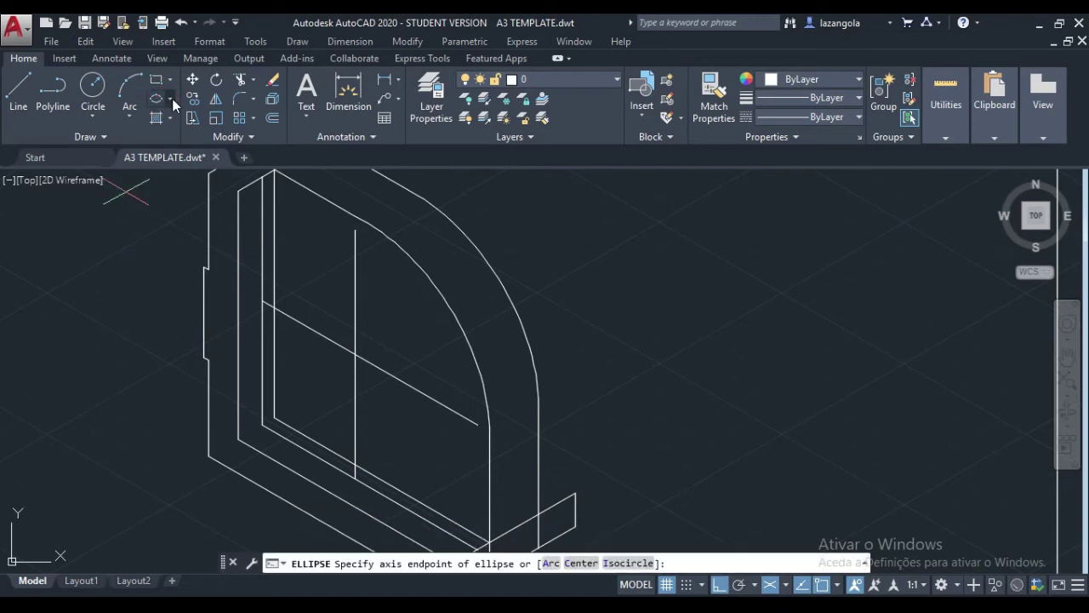
left_click(172, 98)
left_click(181, 157)
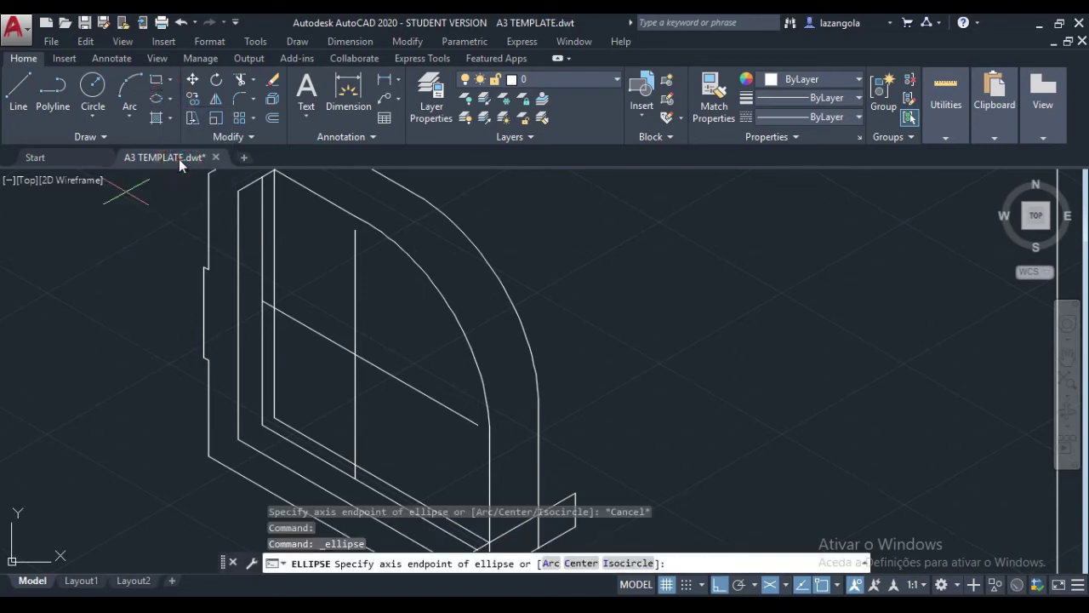
left_click(628, 563)
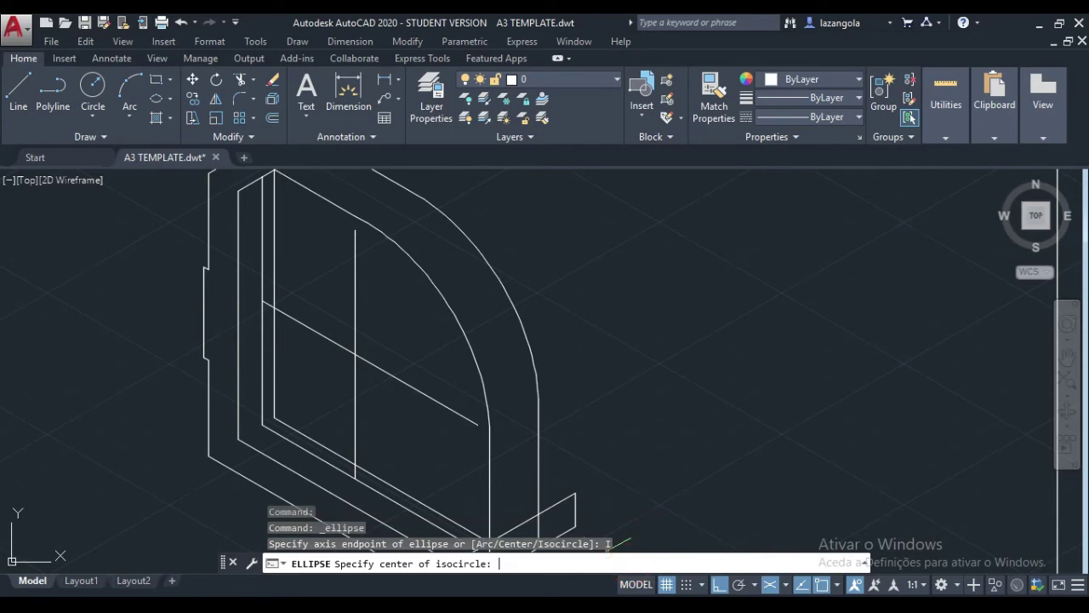
left_click(352, 353)
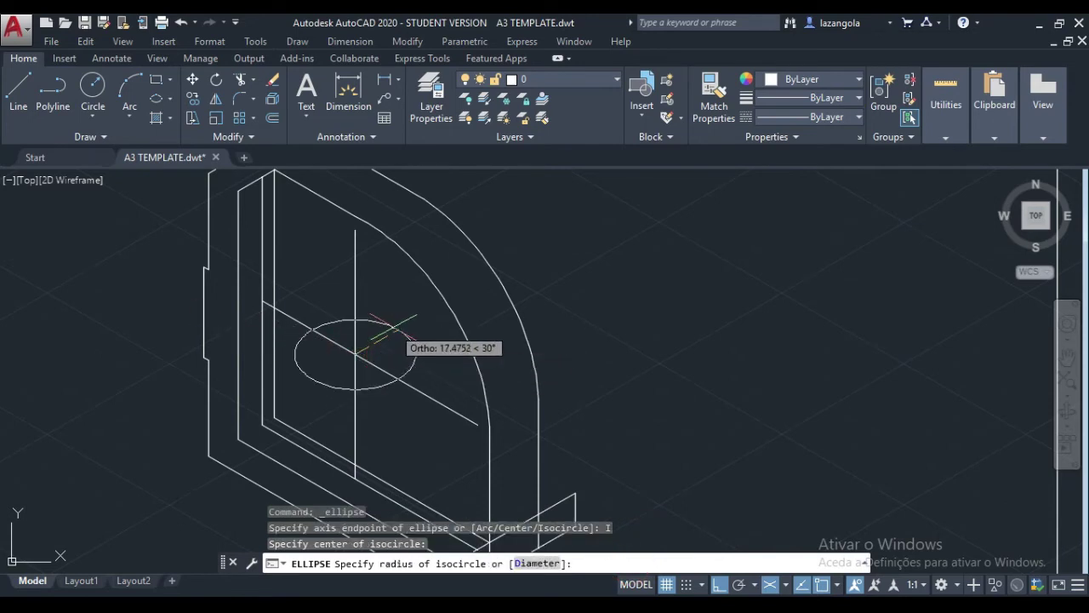
key("F5")
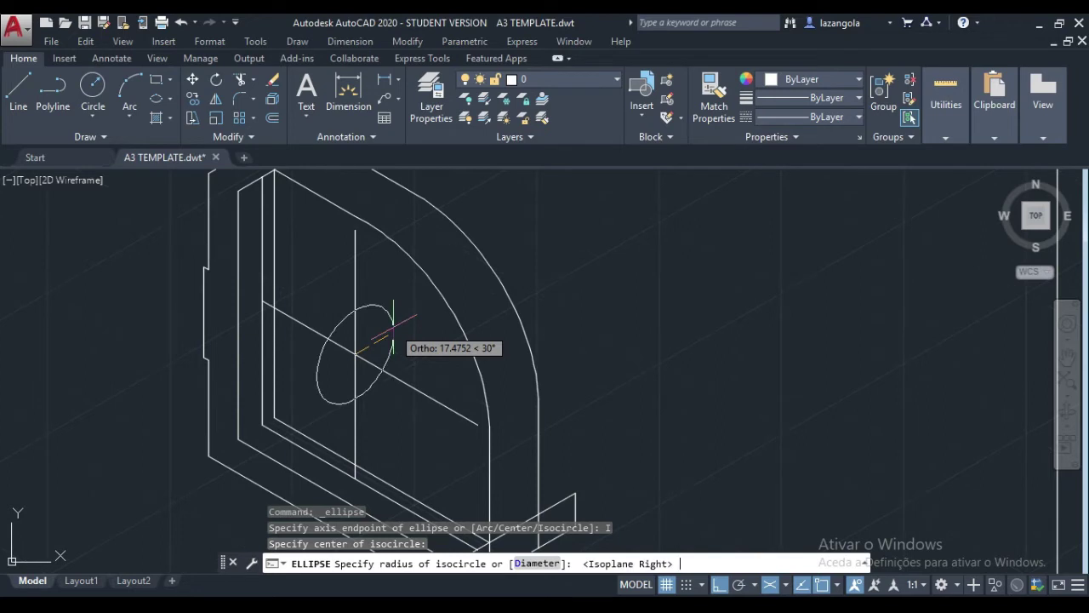
key("F5")
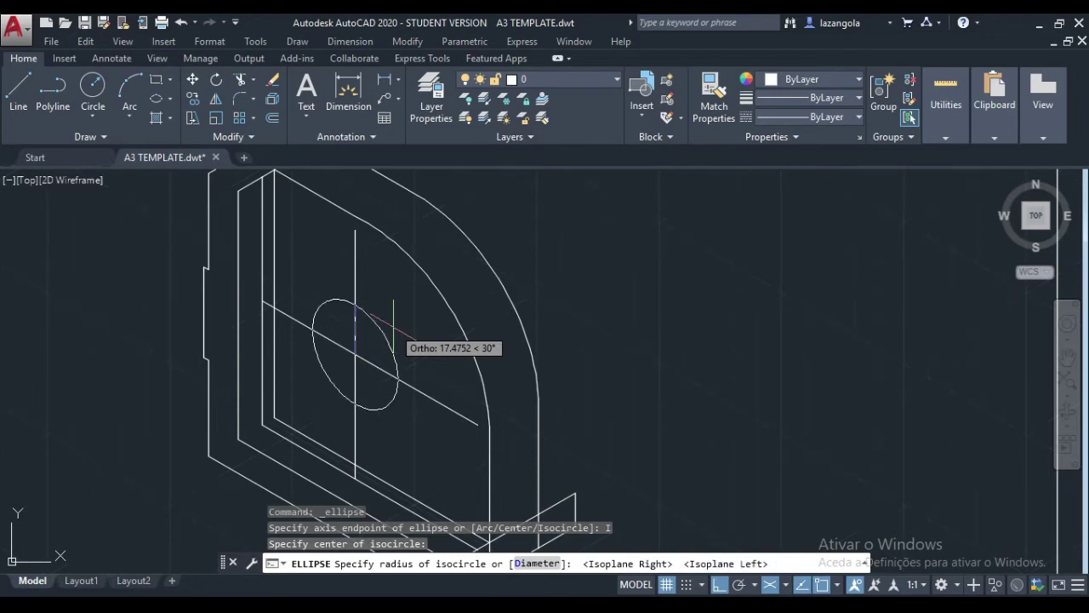
type("2")
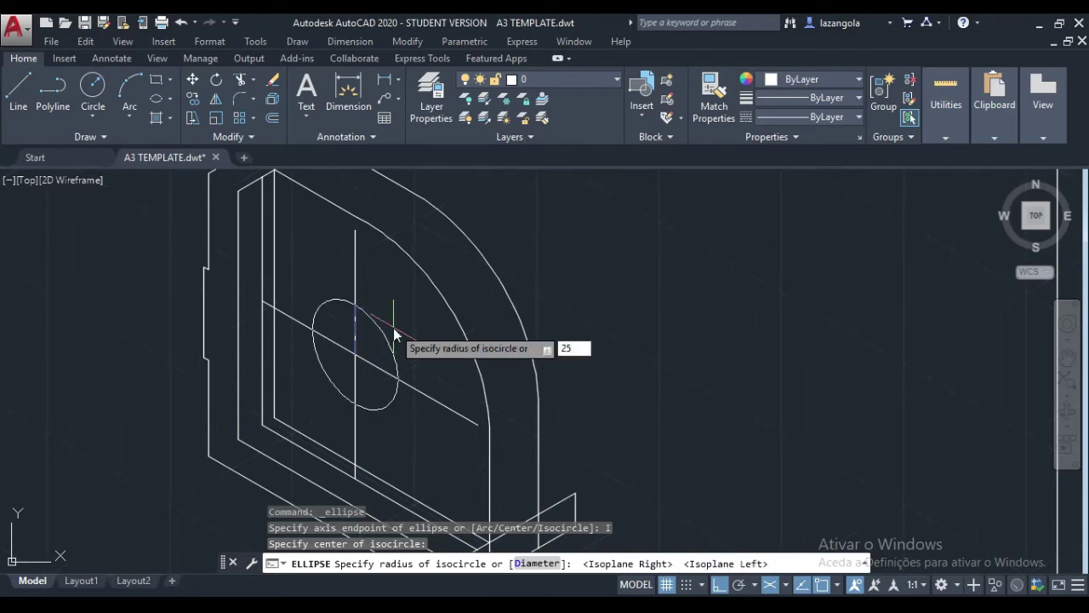
type("5")
key("Return")
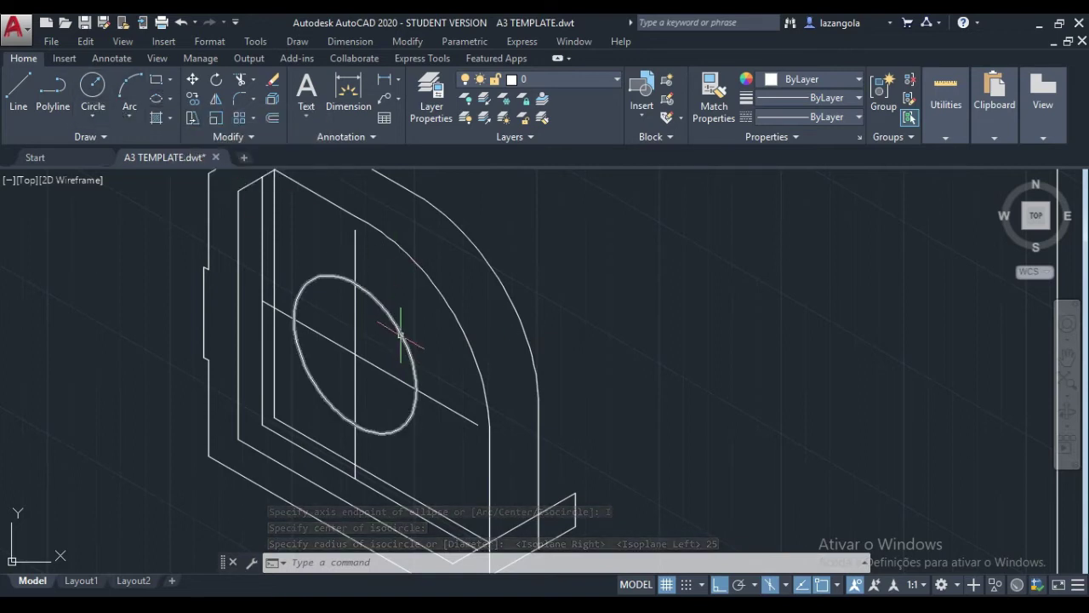
Draw a concentric isocircle of radius 12.5 at the same construction-line intersection for the hole.
key("Return")
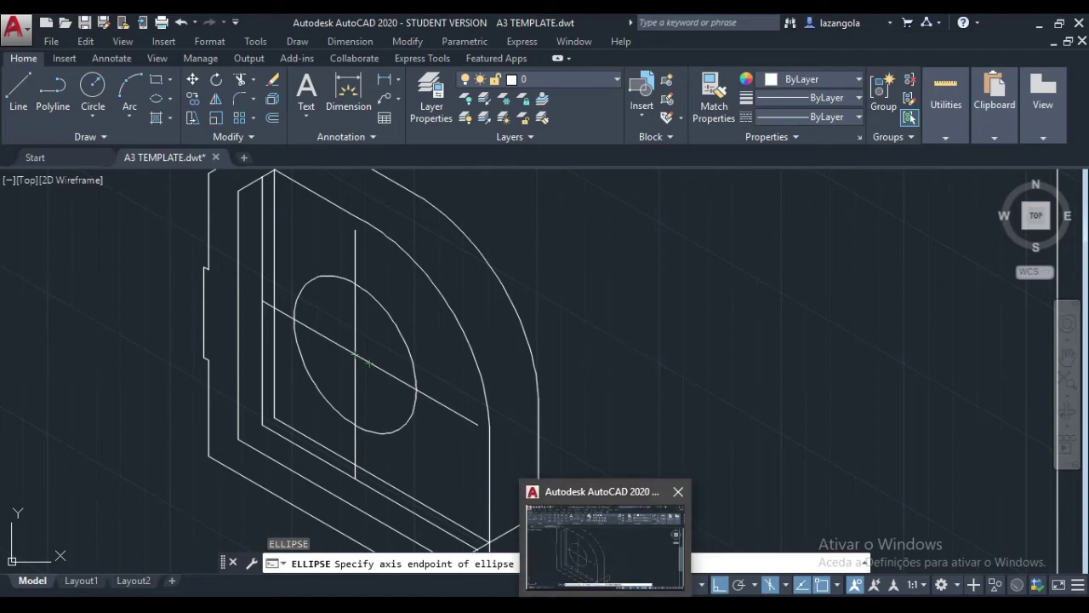
type("I")
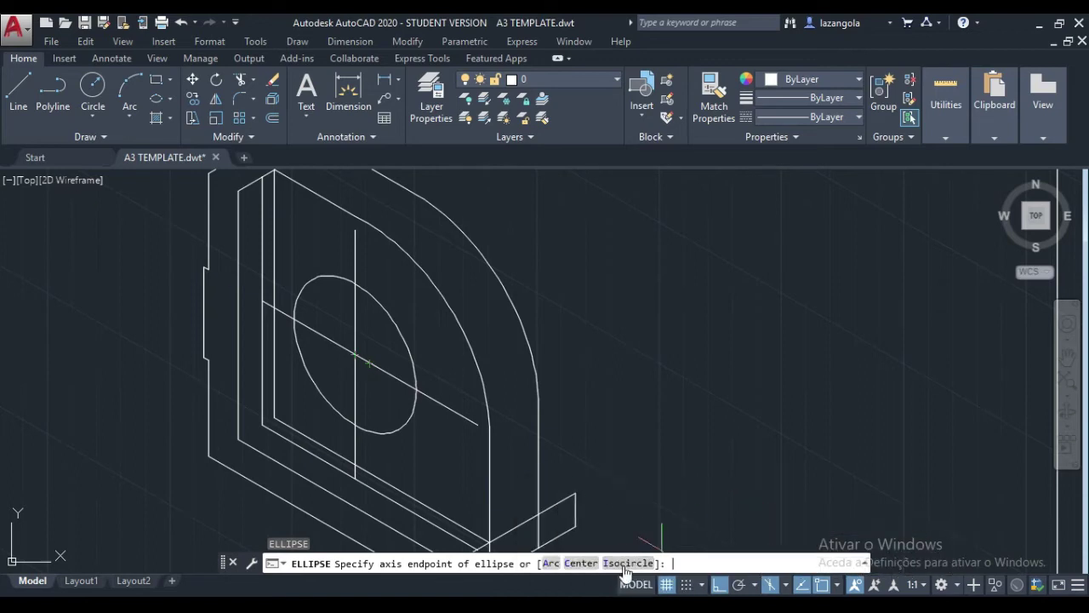
key("Return")
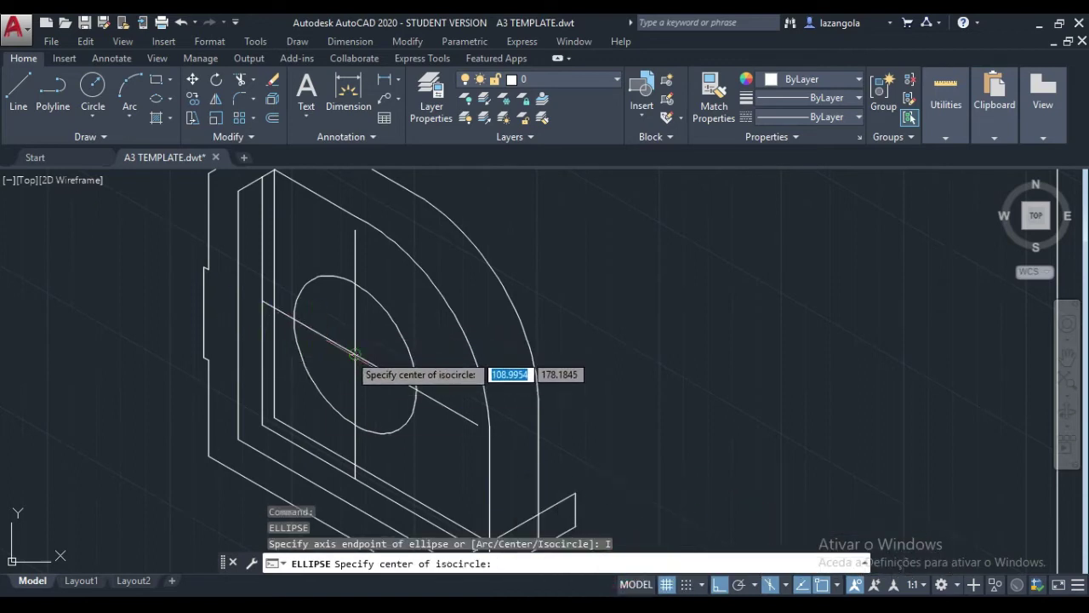
left_click(355, 354)
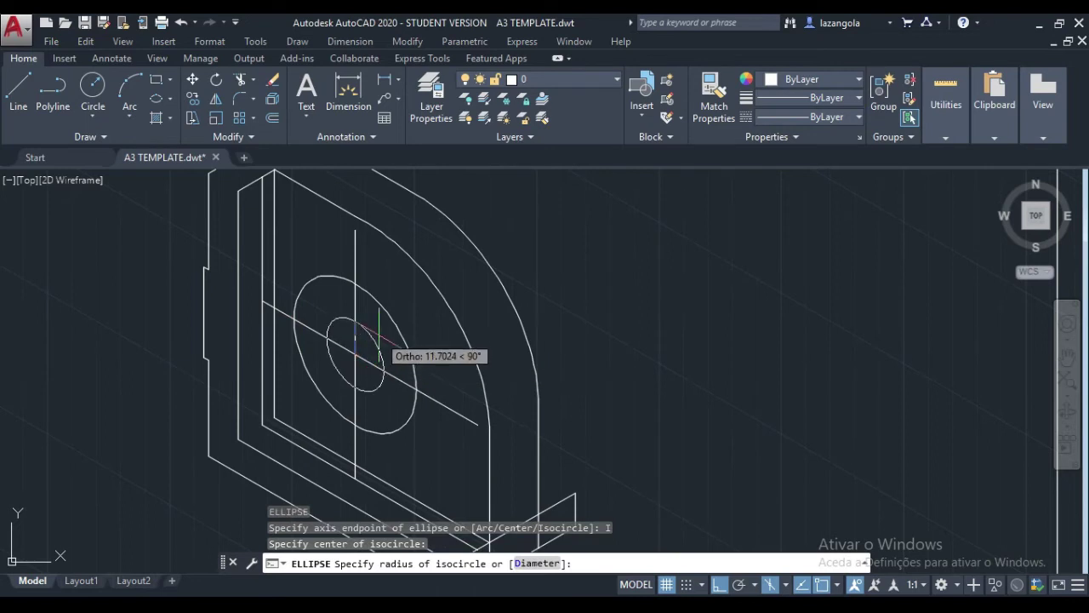
type("12.5")
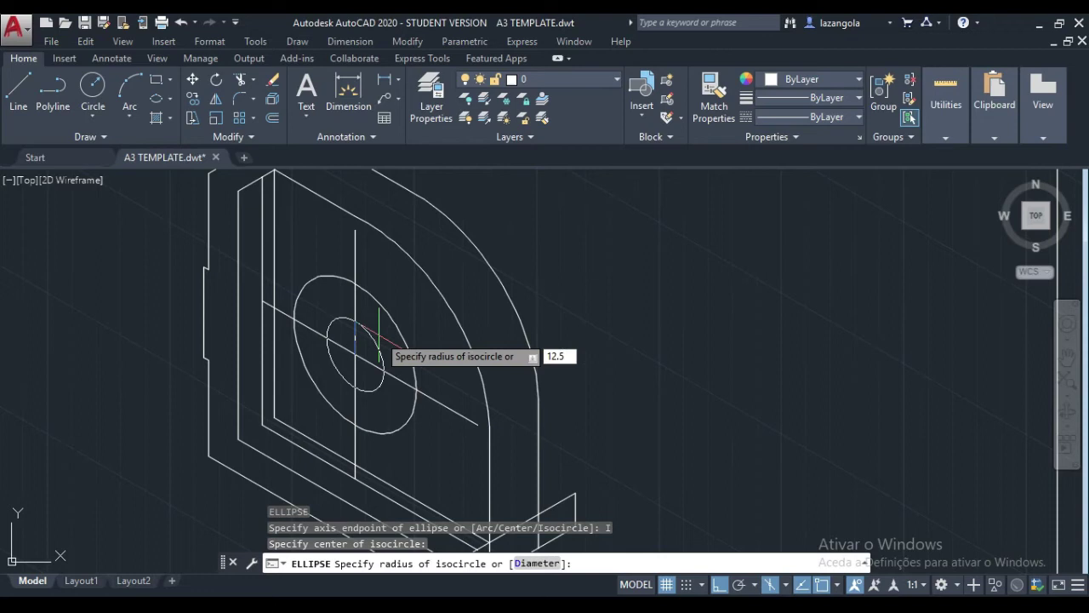
key("Return")
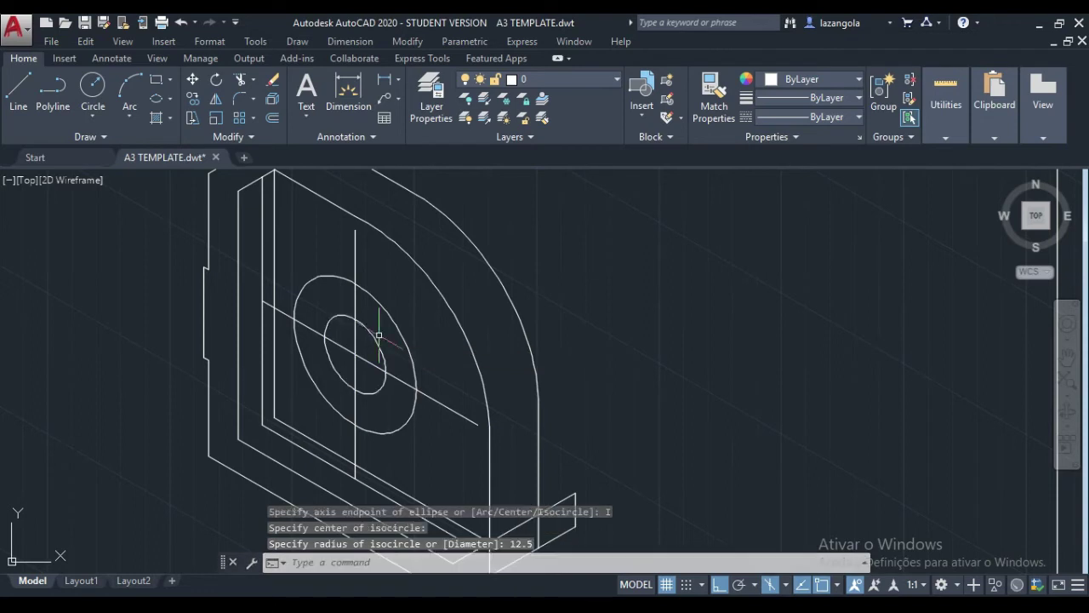
Draw two parallel sloping lines from the large isocircle's upper and lower crossings with the vertical centre line, extending past the bracket's outer edge.
mouse_move(458, 349)
middle_mouse_down()
mouse_move(511, 312)
mouse_move(574, 332)
middle_mouse_up()
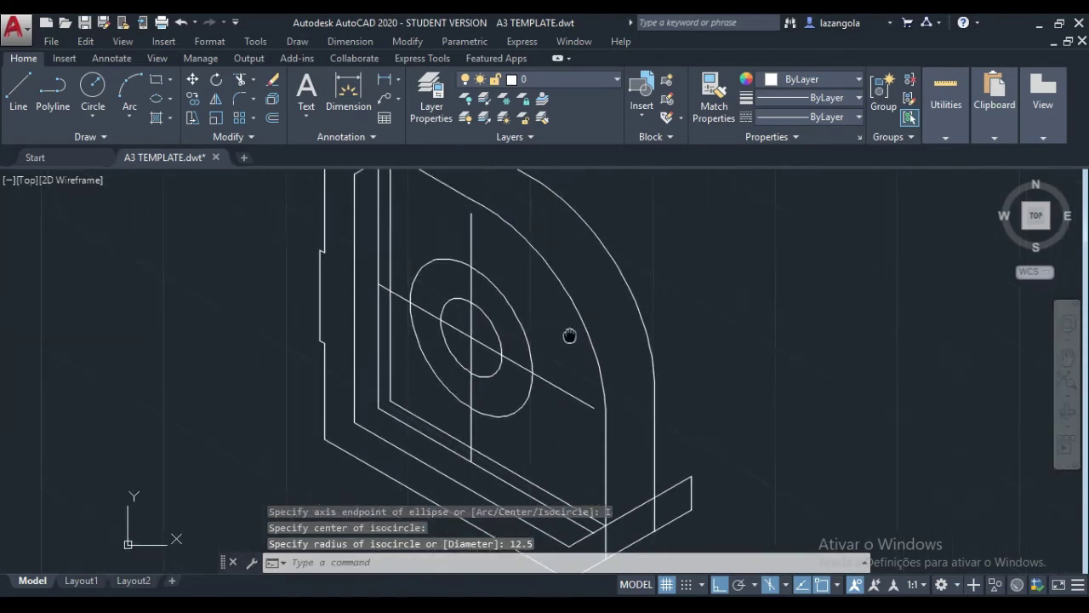
left_click(19, 92)
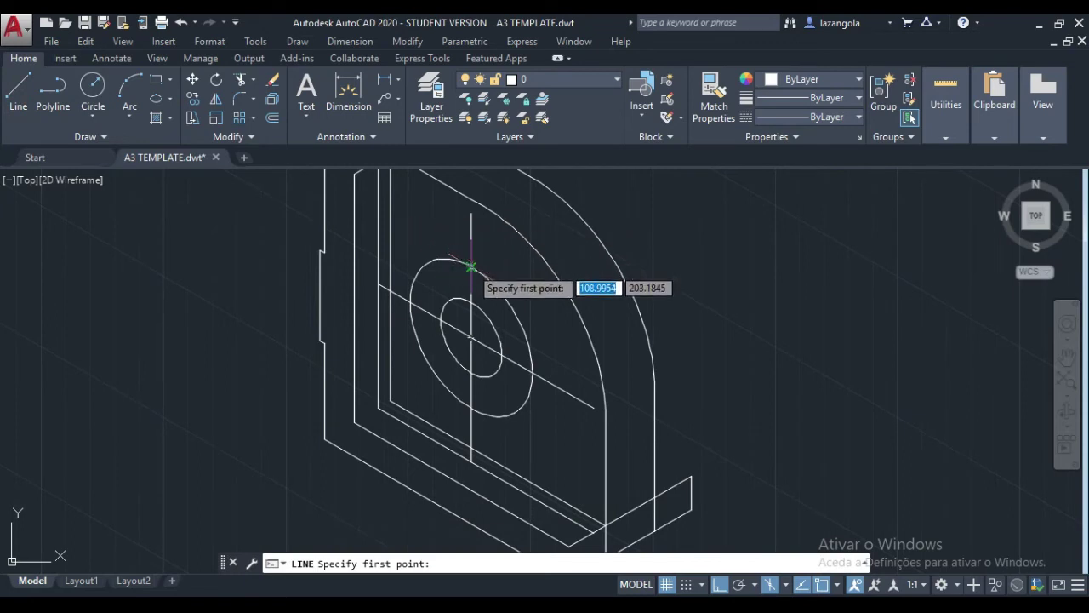
left_click(470, 267)
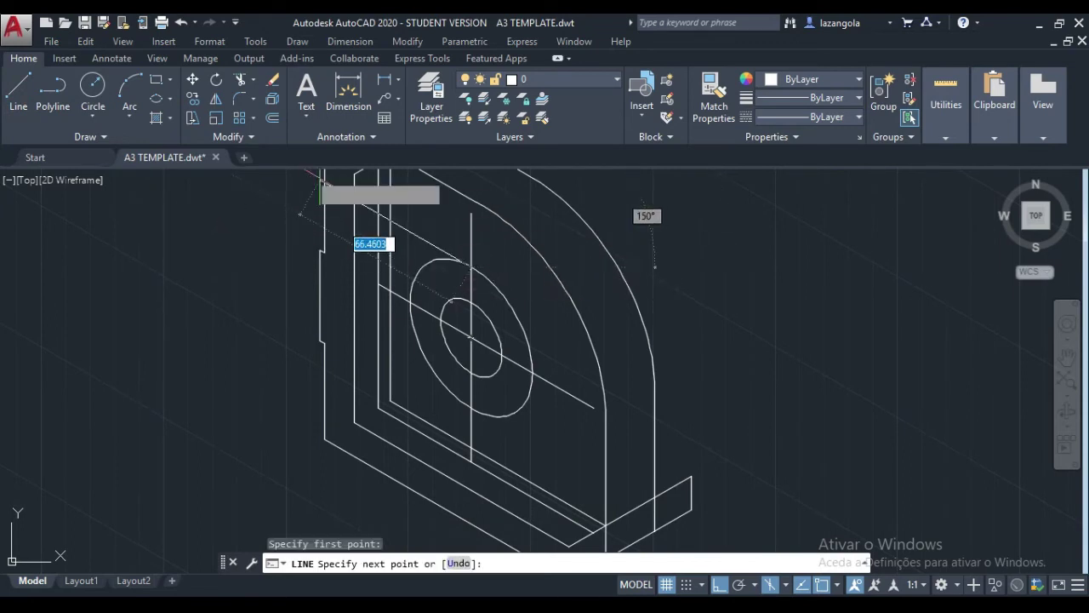
left_click(274, 181)
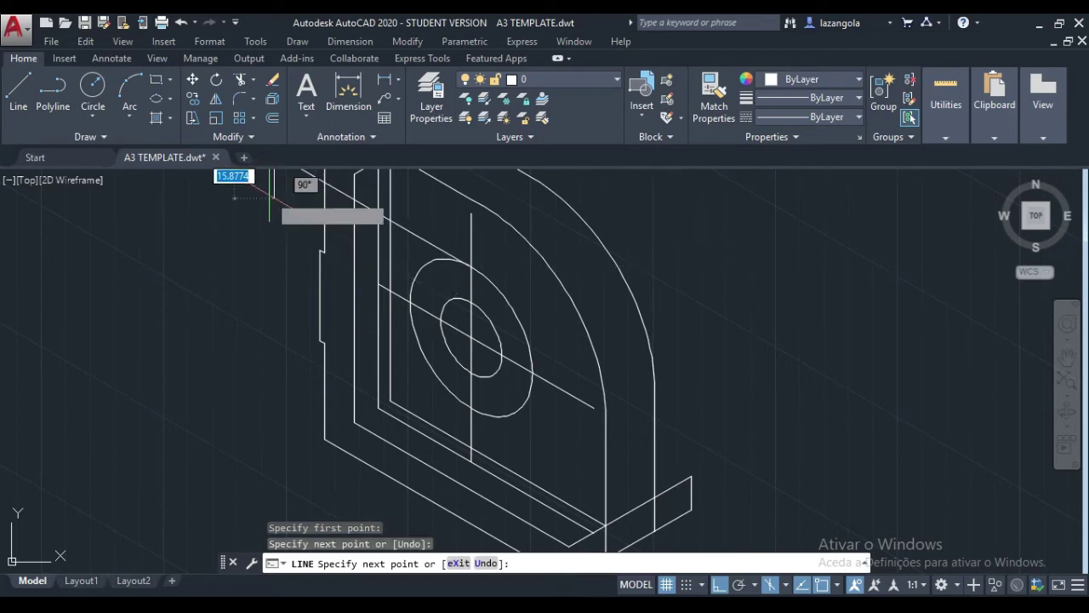
key("Return")
key("Return")
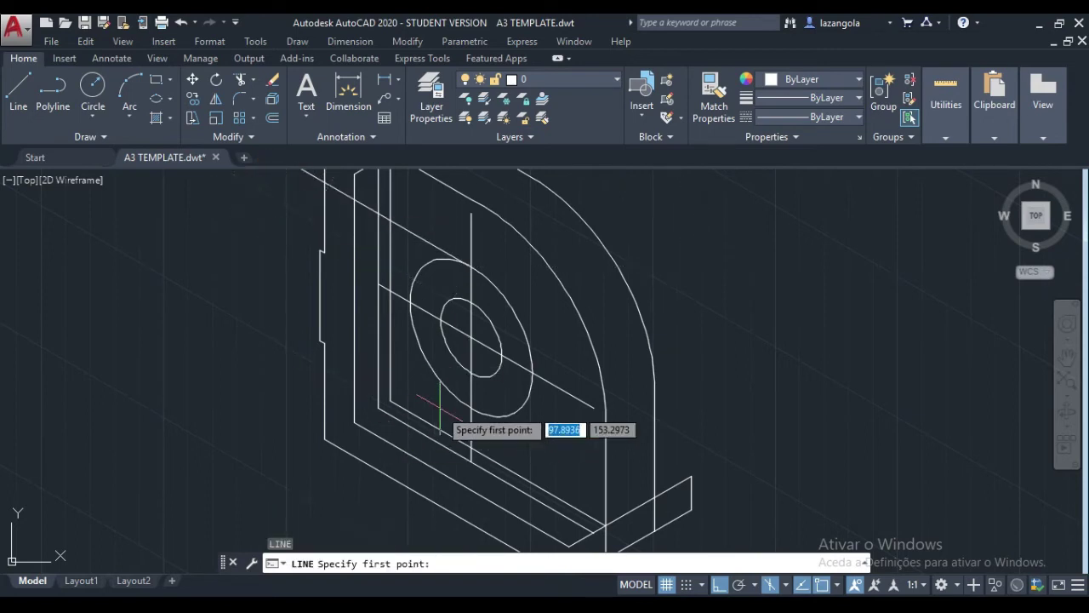
left_click(471, 406)
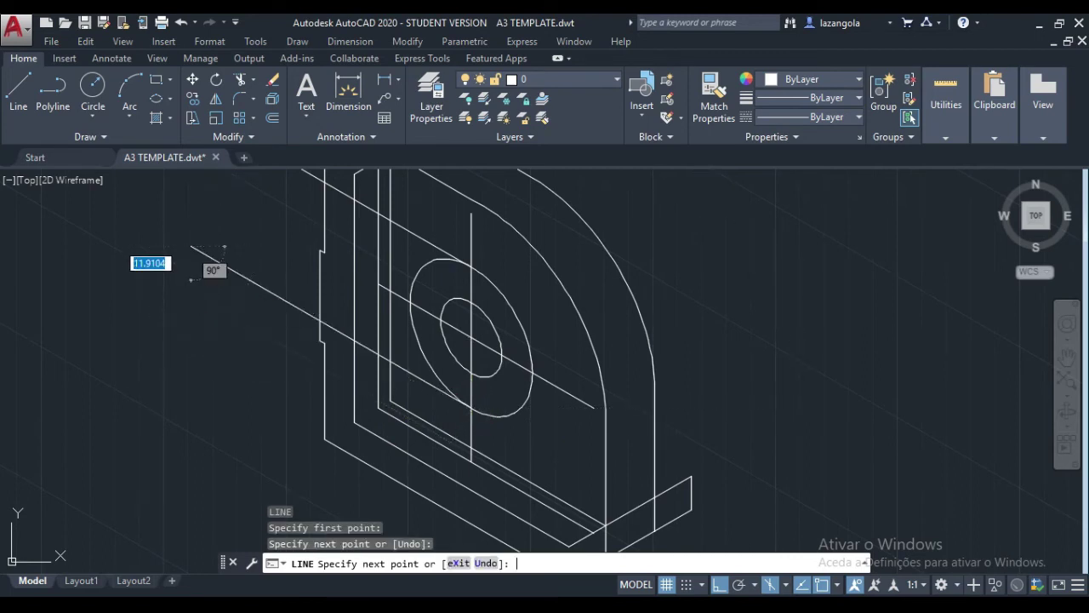
left_click(193, 249)
key("Return")
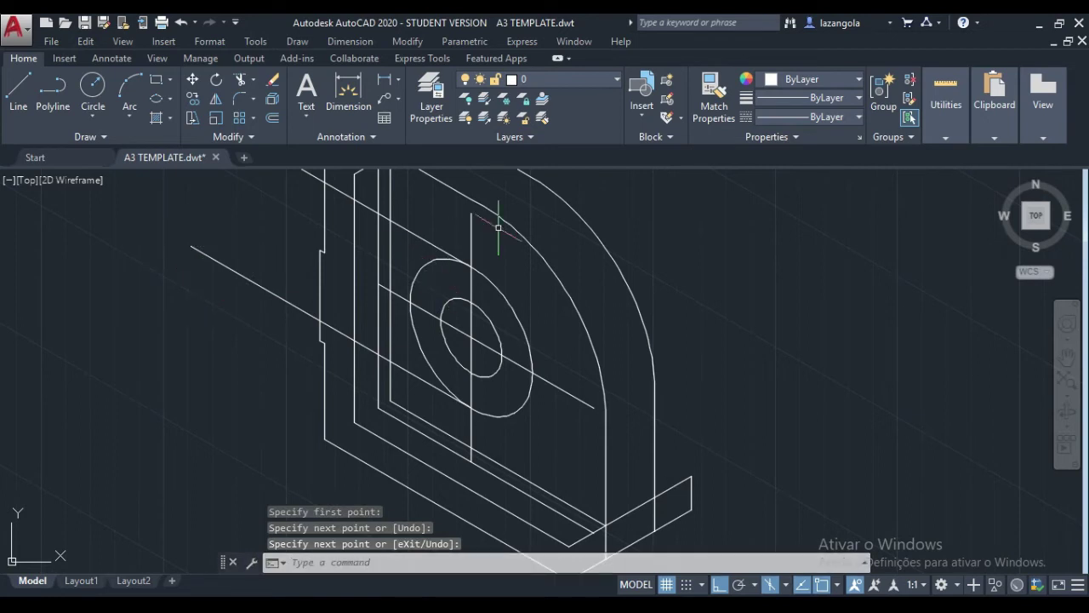
Trim away the inner-edge side of the large isocircle between the two parallel sloping lines, using them as cutting edges.
left_click(240, 79)
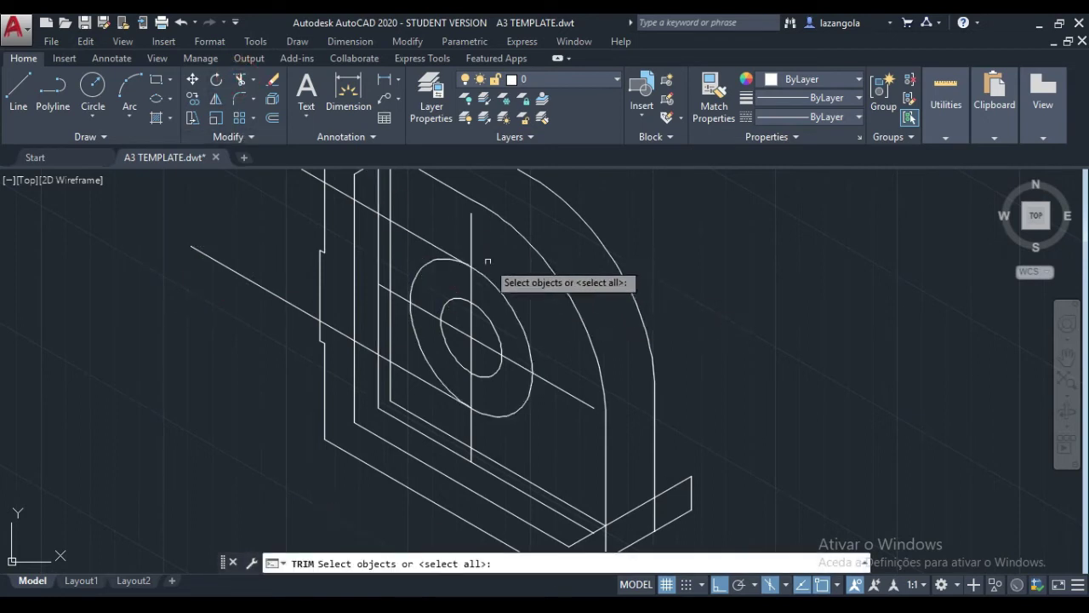
left_click(415, 231)
left_click(400, 367)
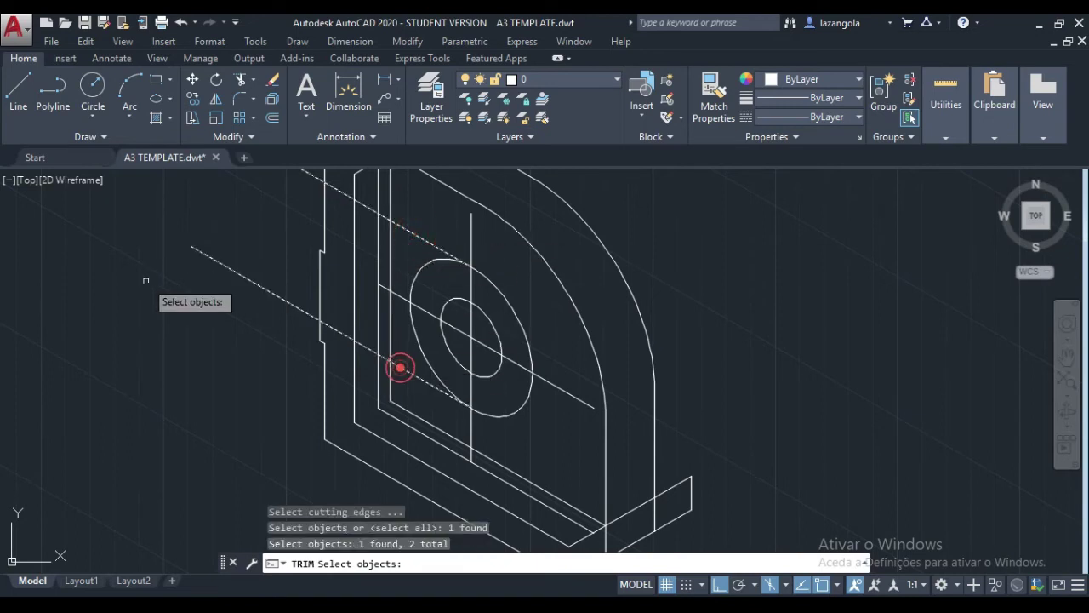
key("Return")
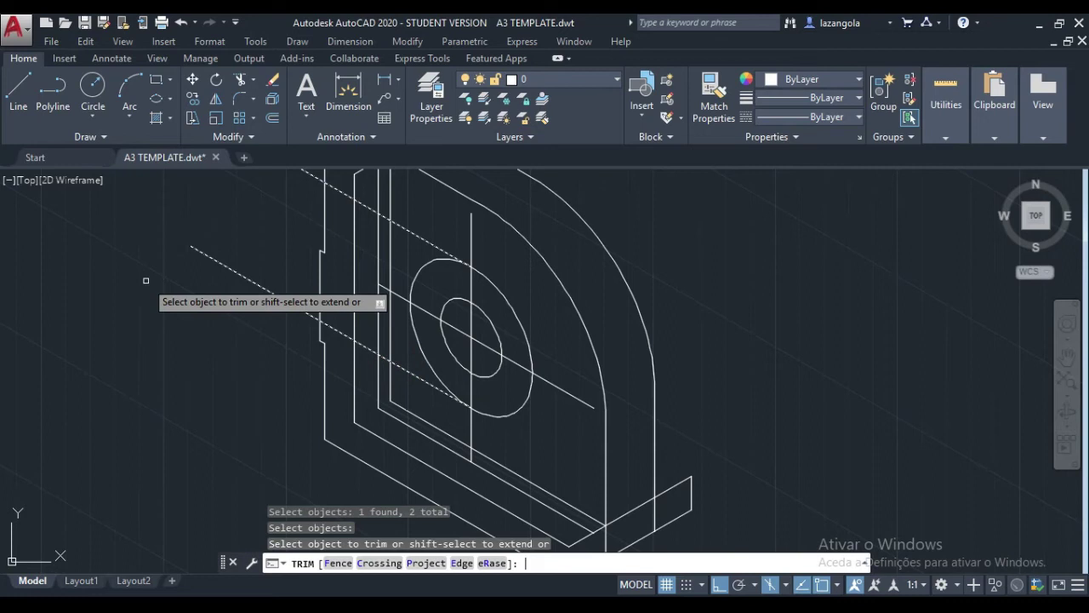
left_click(415, 281)
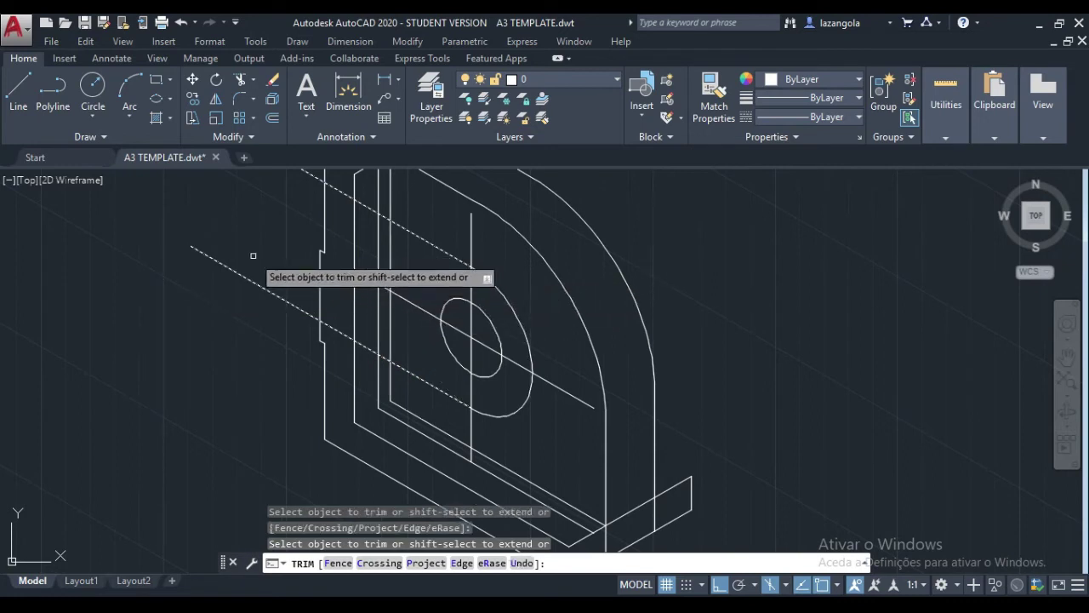
key("Return")
Trim both sloping lines where they extend beyond the offset inner vertical line, using that vertical line as the cutting edge.
key("Return")
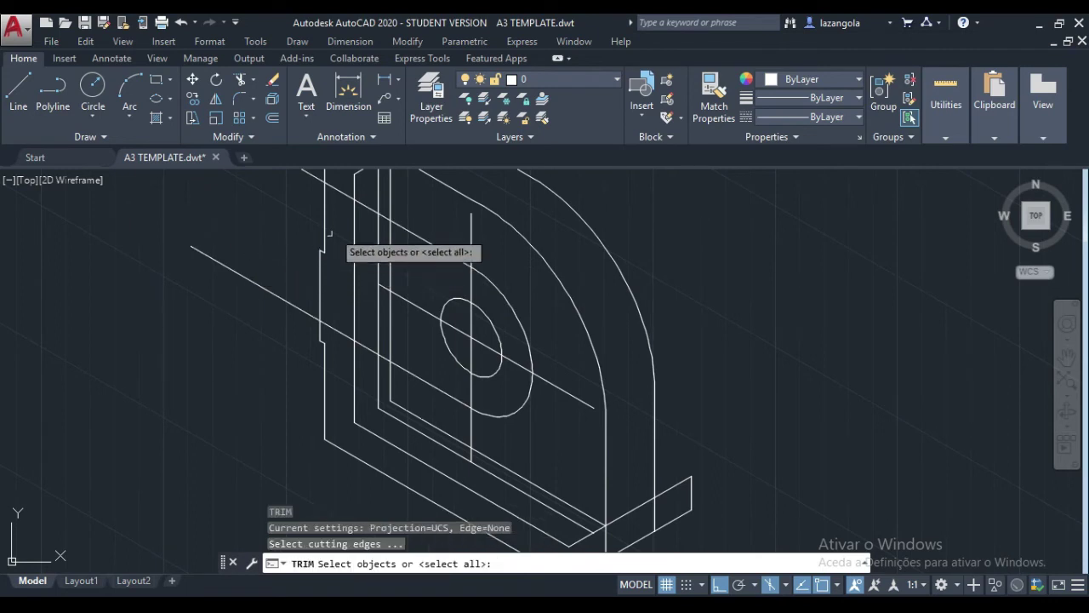
left_click(380, 243)
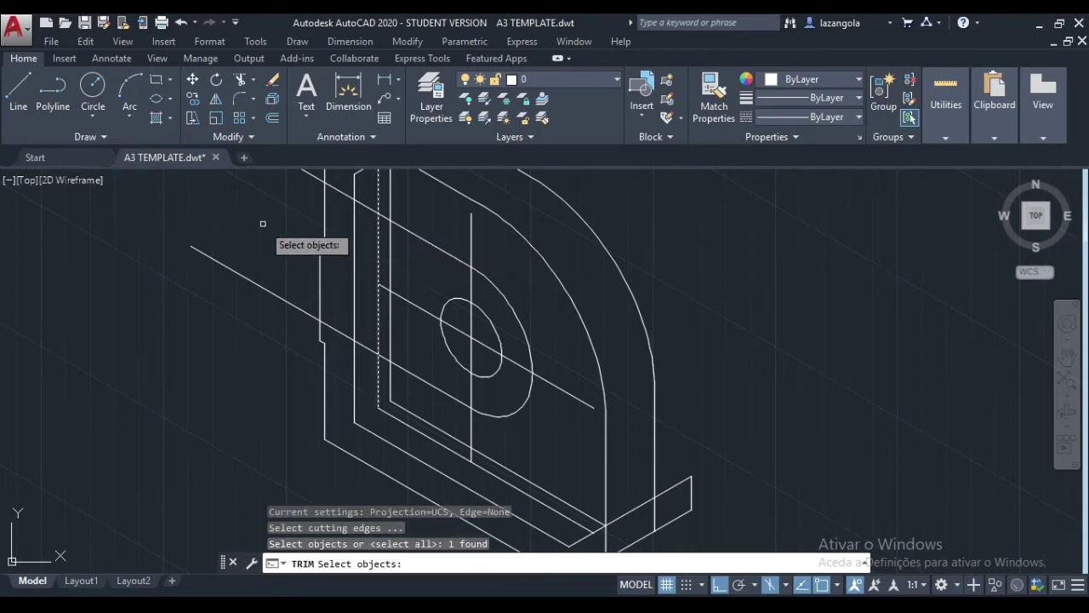
key("Return")
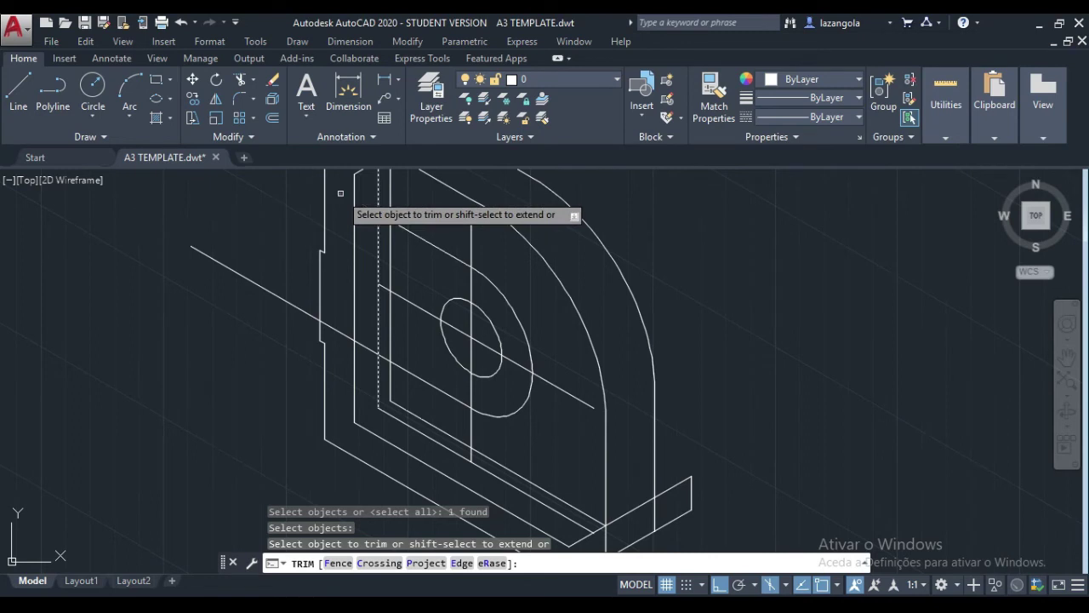
left_click(334, 330)
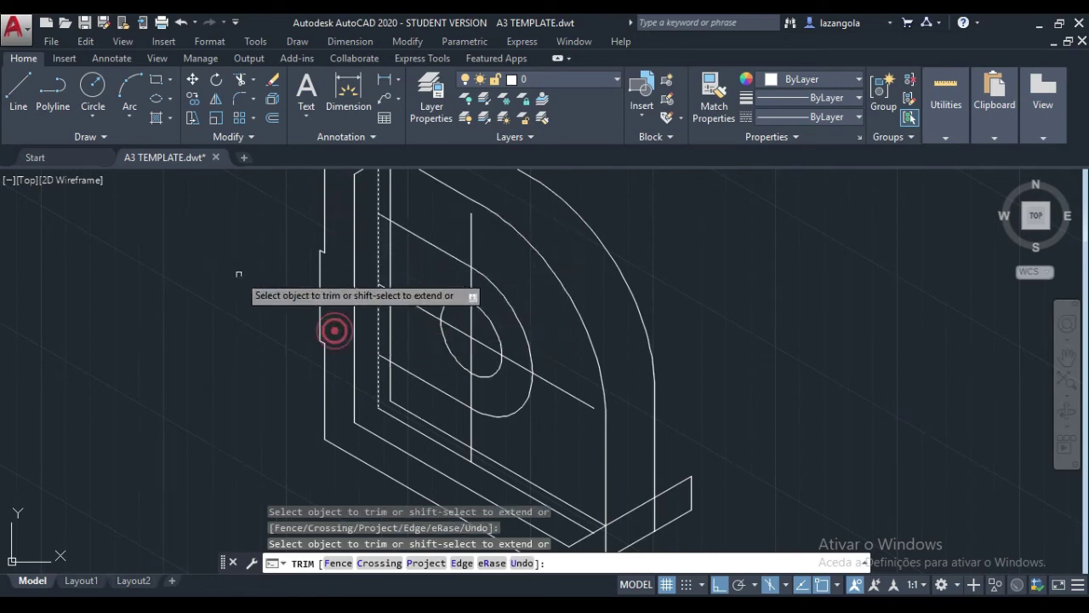
key("Return")
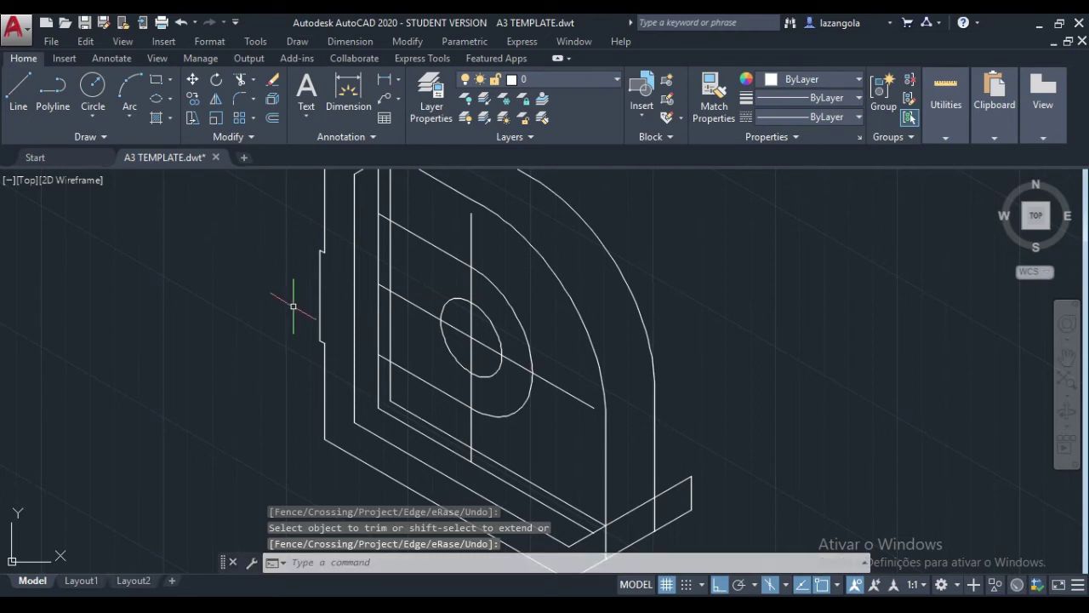
right_click(335, 352)
key("Escape")
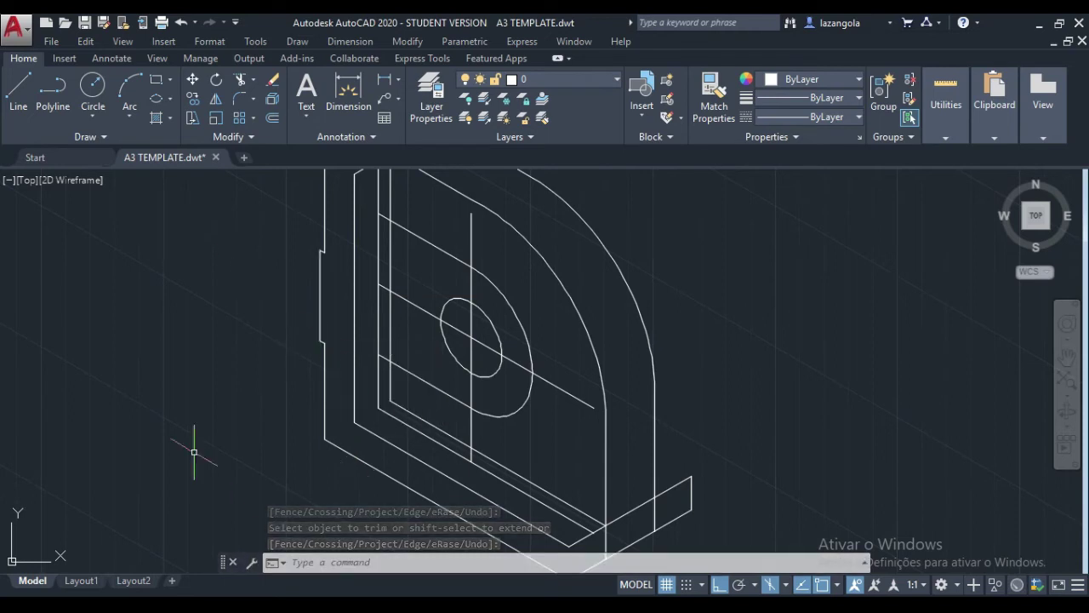
Erase the sloping construction line below the side rib and the two centre lines crossing the hole.
left_click(492, 472)
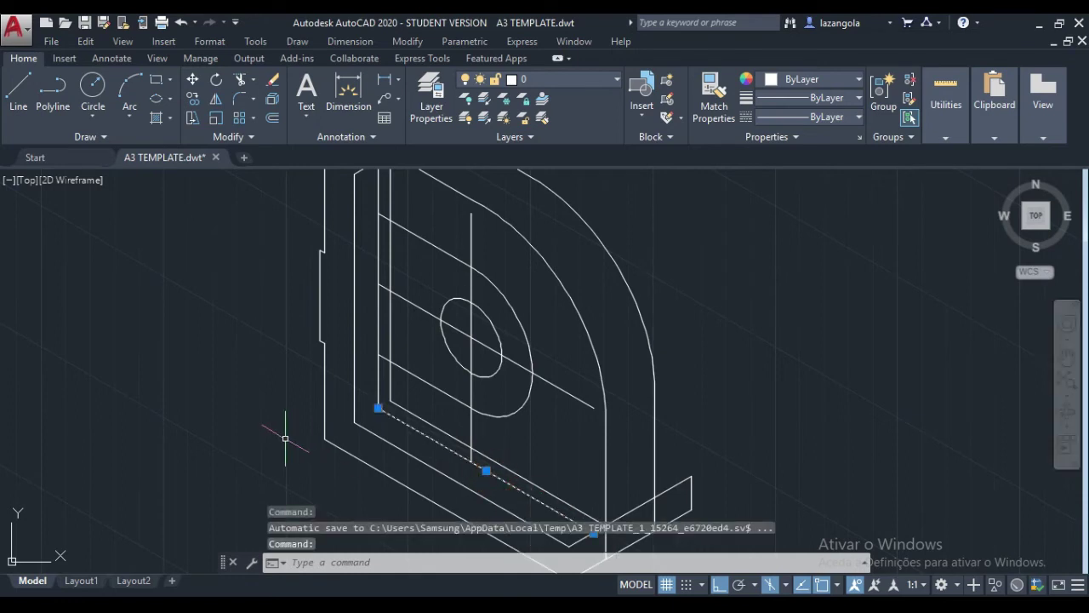
key("Delete")
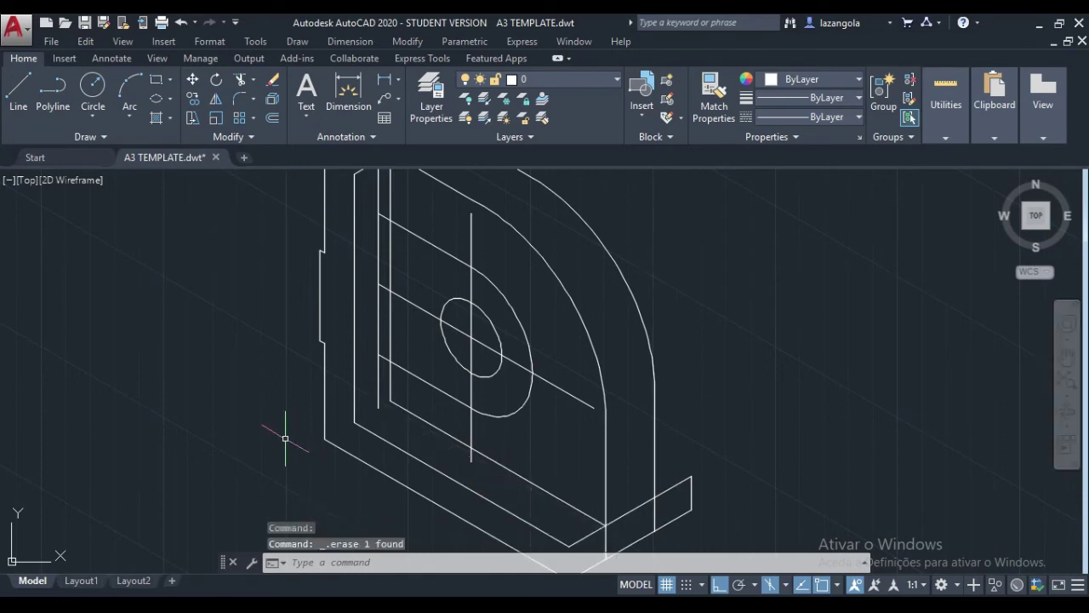
left_click(549, 382)
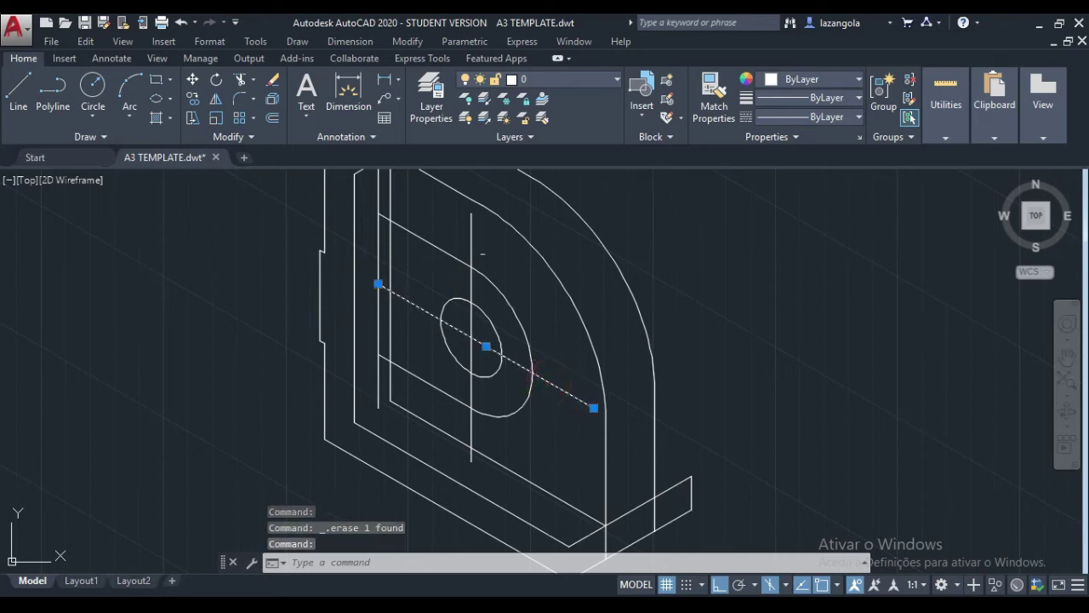
left_click(471, 241)
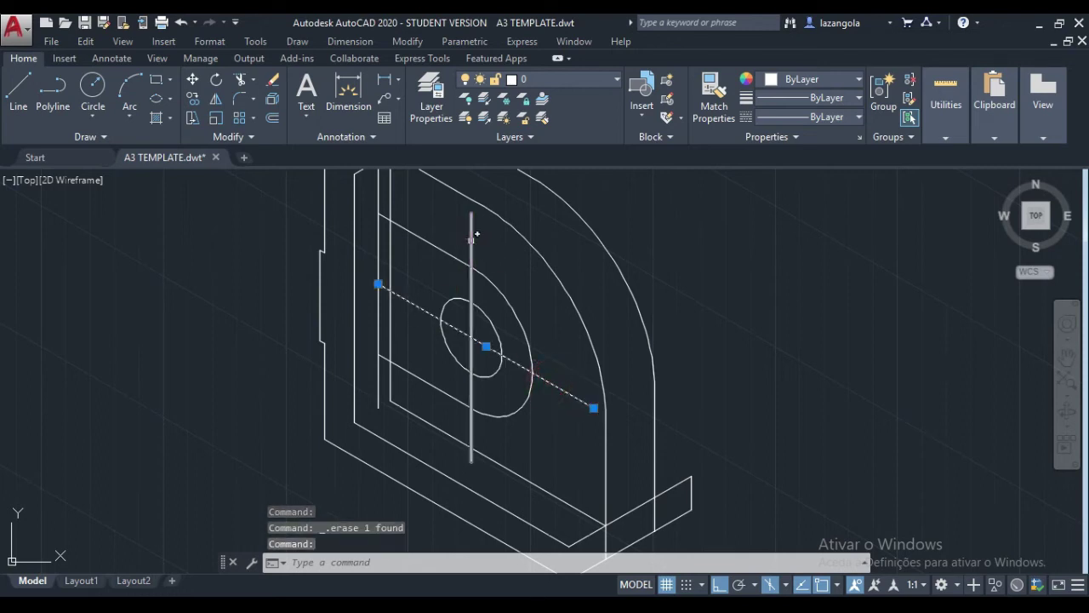
key("Delete")
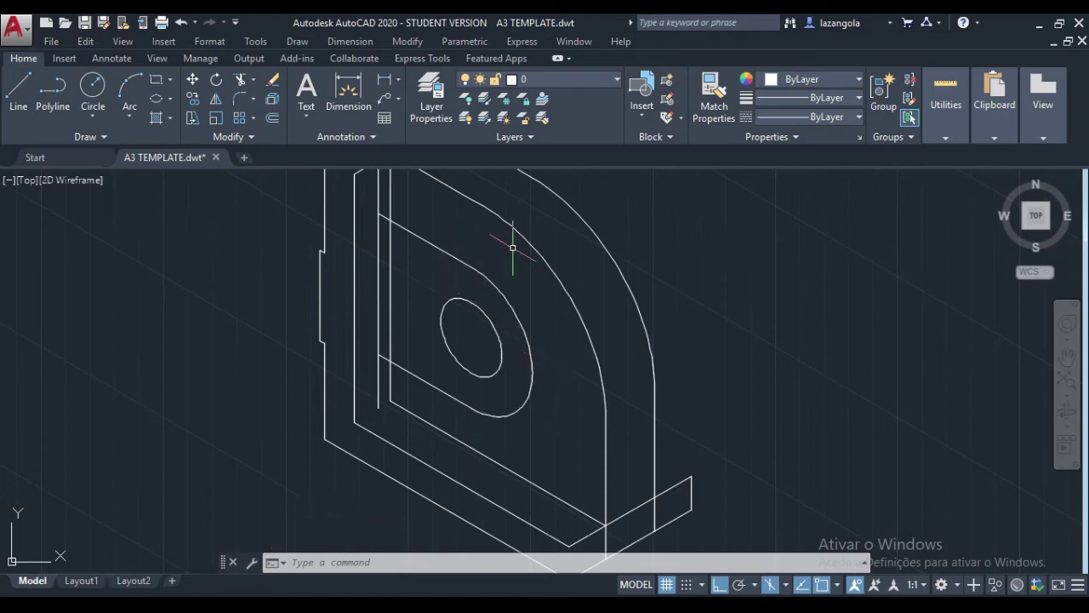
Join the side rib's two parallel sloping lines and the trimmed large isocircle into one outline.
left_click(459, 261)
left_click(512, 298)
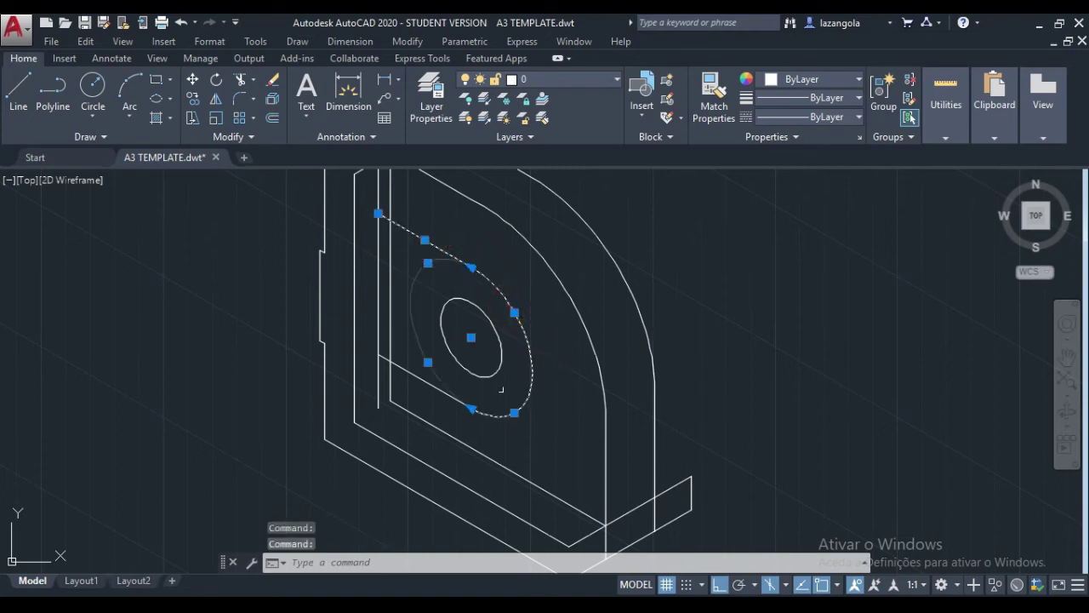
left_click(428, 385)
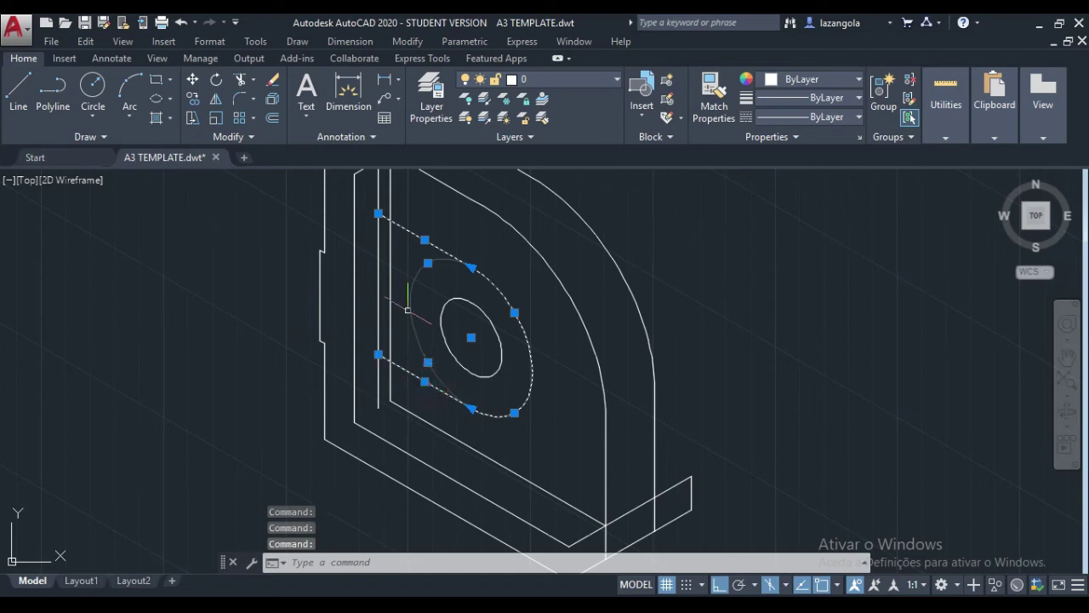
left_click(251, 138)
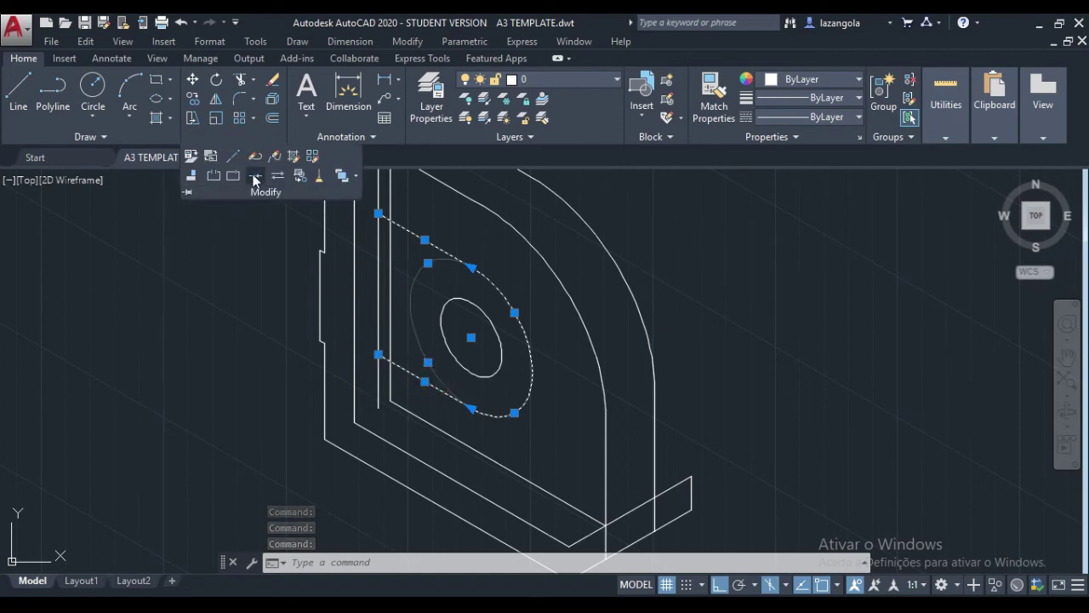
left_click(254, 177)
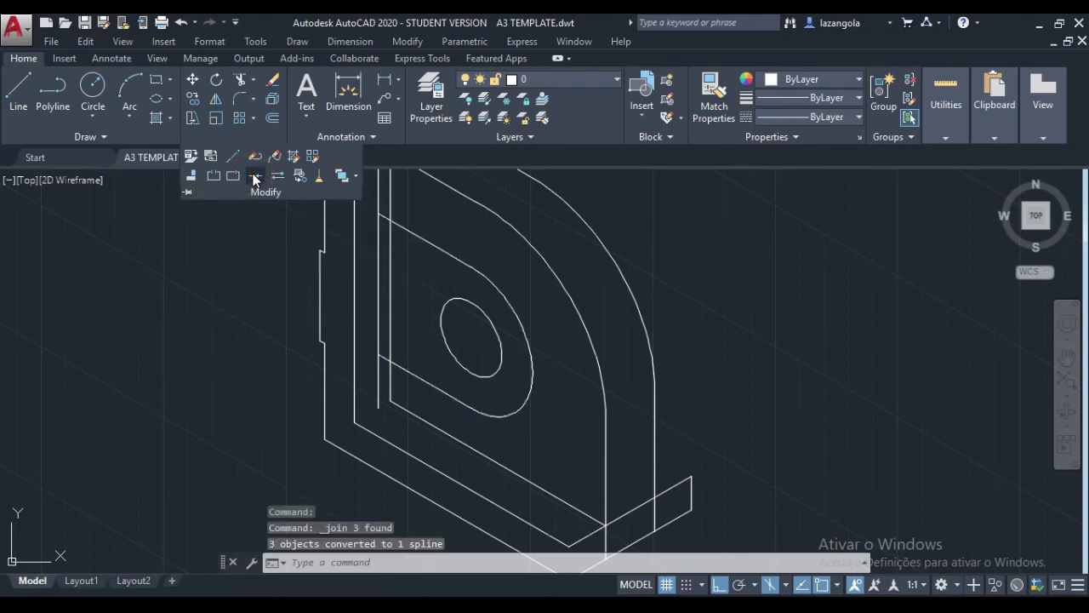
Copy the joined rib outline from its upper end point 5 units along the 30° axis in the top isoplane.
left_click(446, 250)
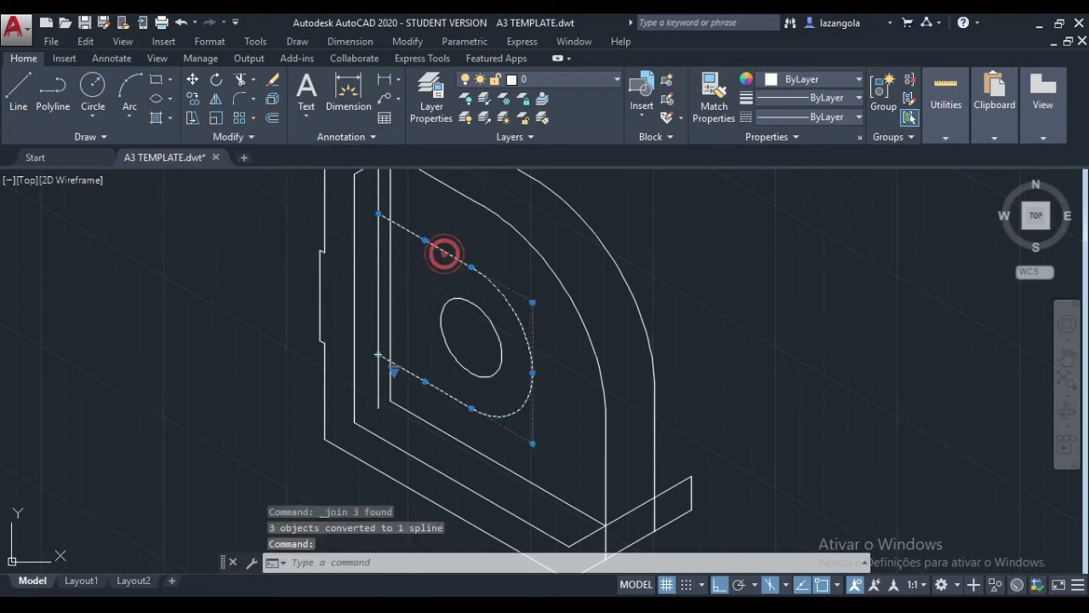
left_click(194, 96)
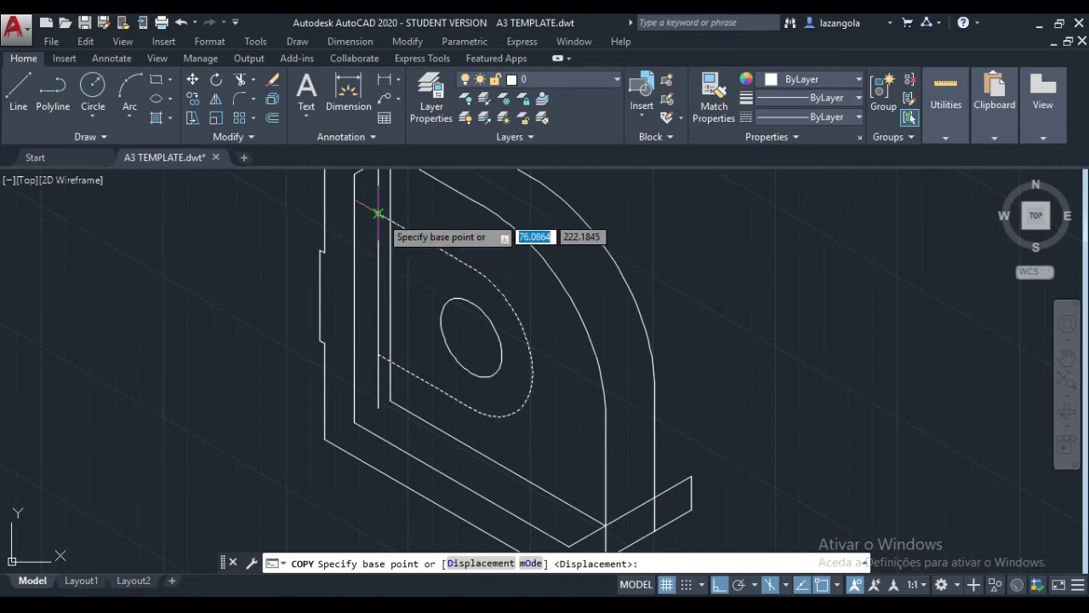
scroll(380, 215, "up", 2)
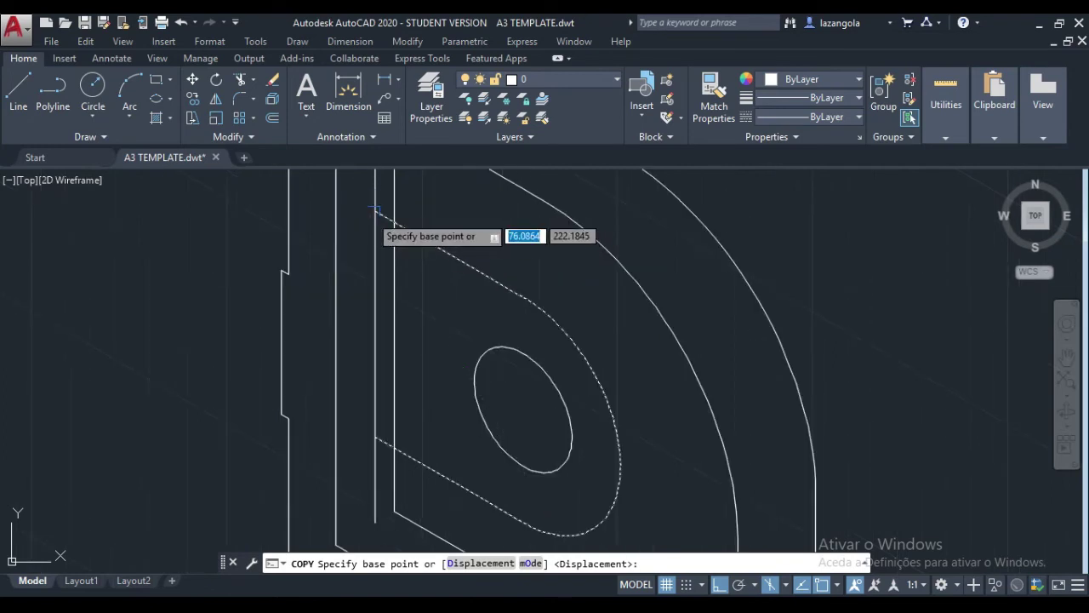
left_click(375, 210)
key("F5")
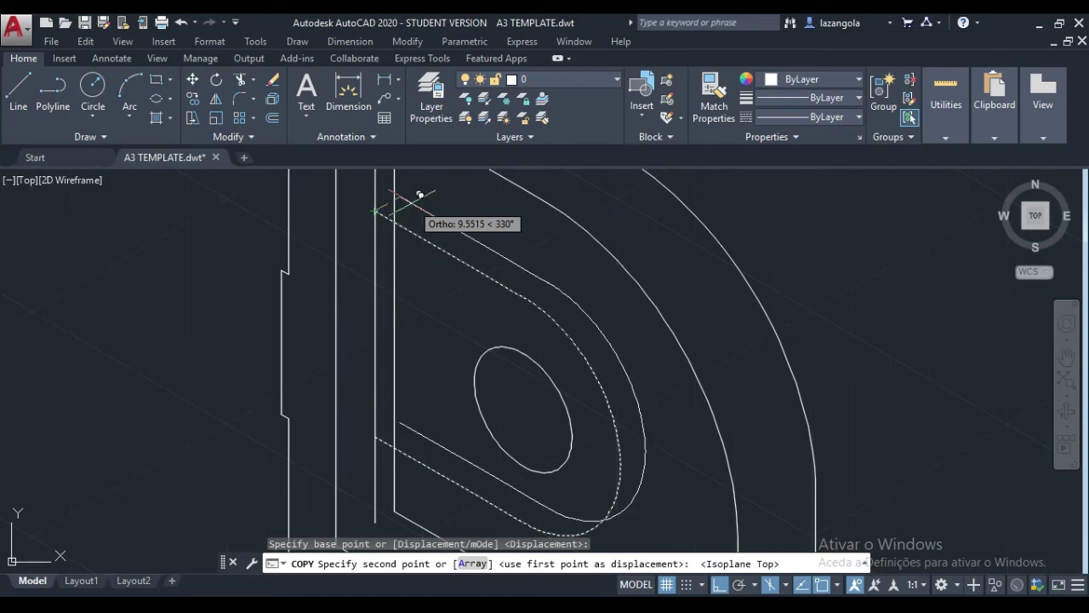
type("5")
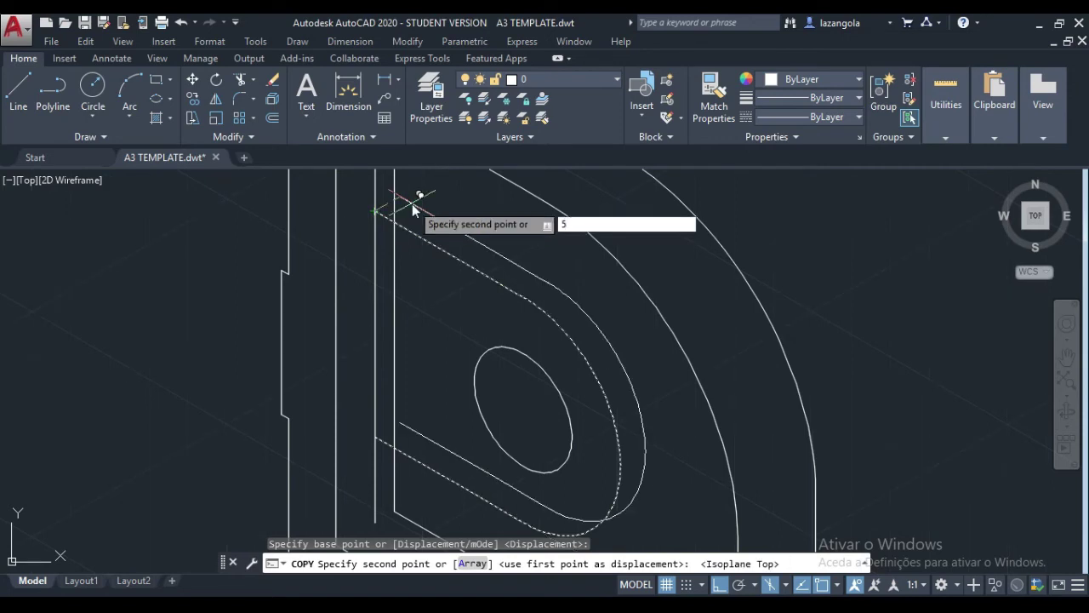
key("Return")
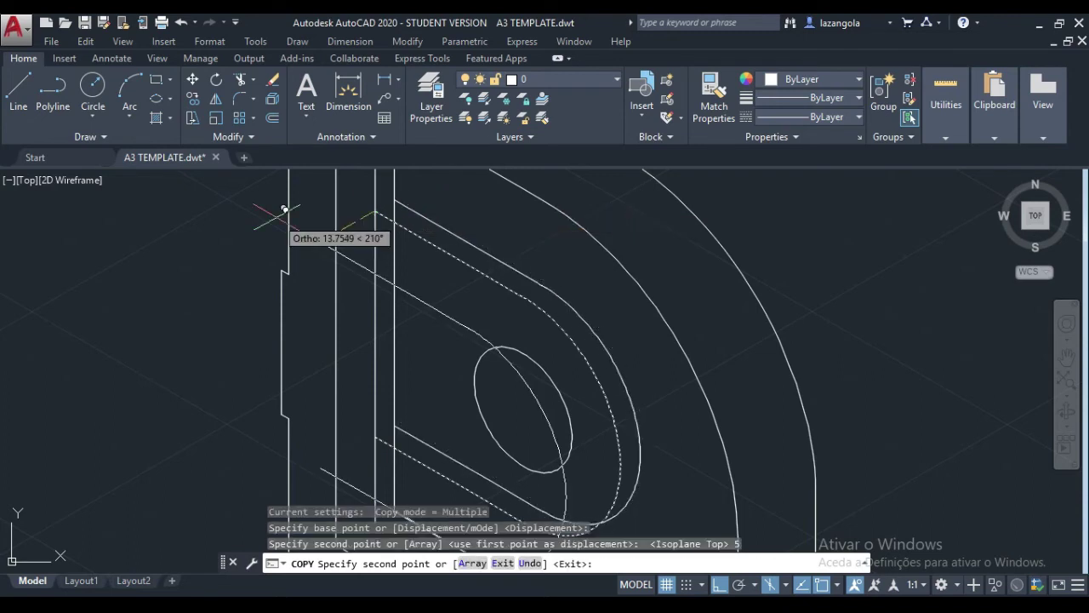
key("Return")
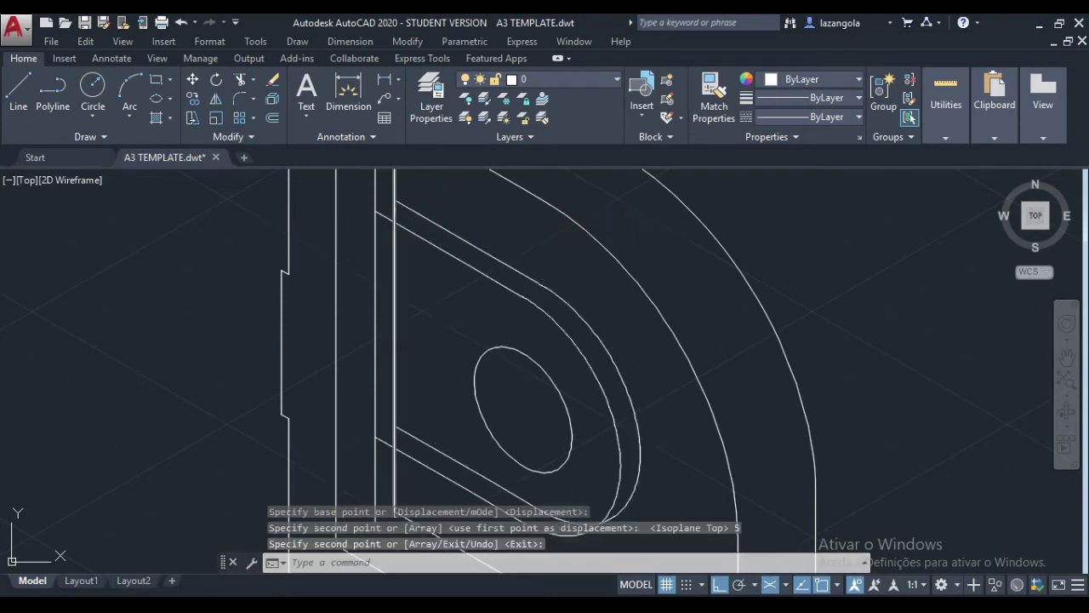
scroll(424, 253, "down", 2)
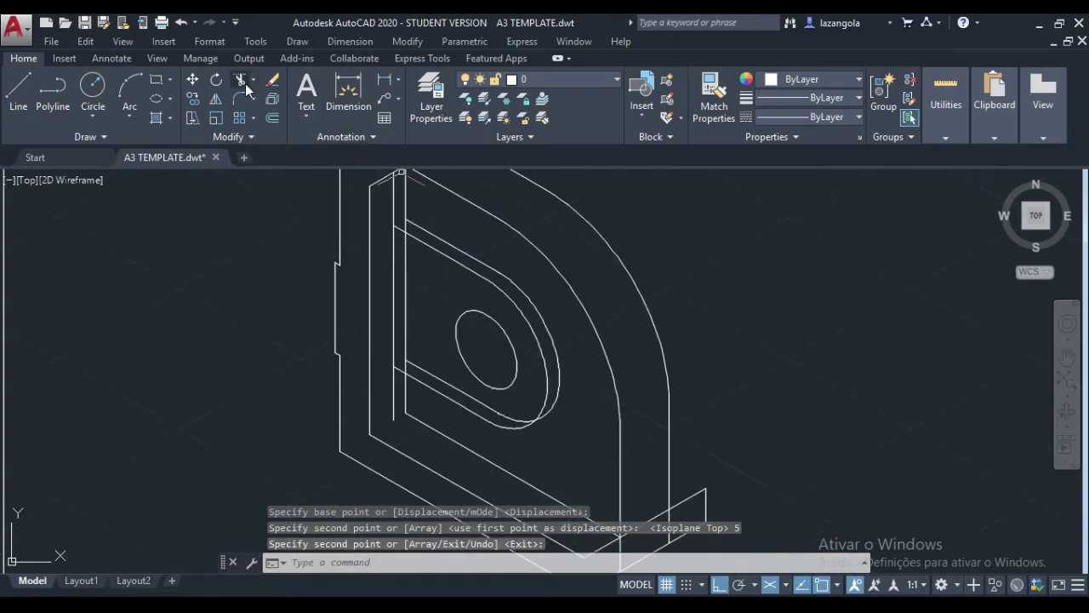
Trim the hidden lower part of the copied rib outline, using the original outline as the cutting edge.
left_click(242, 82)
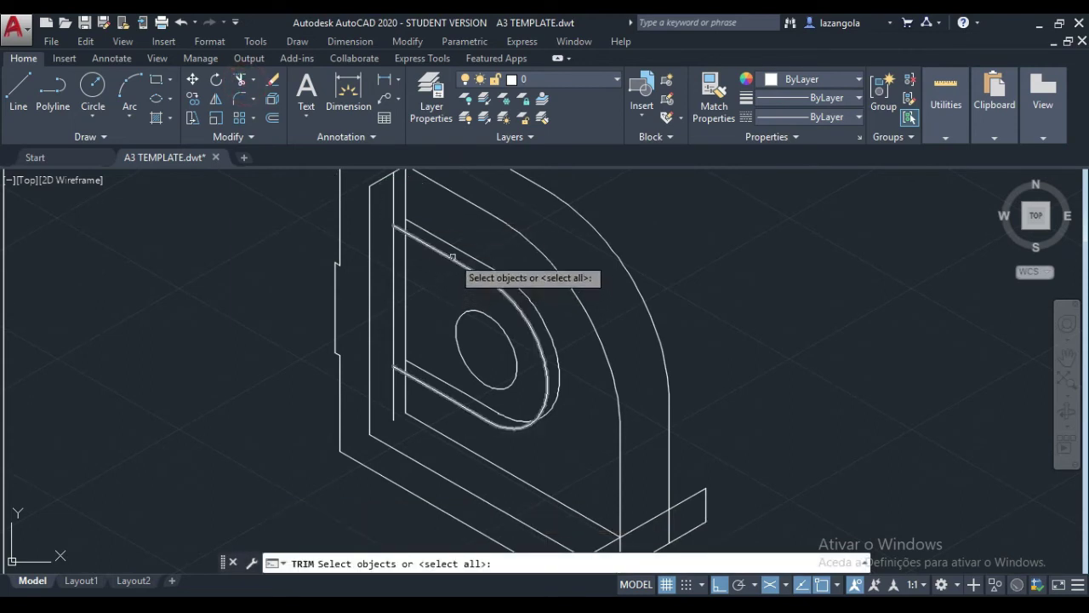
left_click(451, 257)
key("Return")
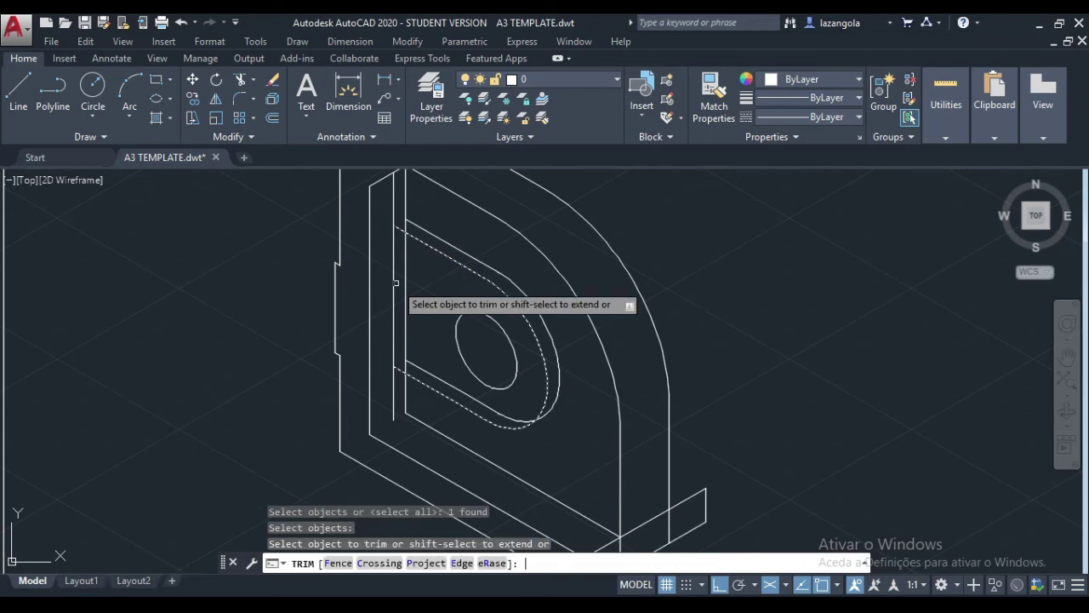
left_click(484, 400)
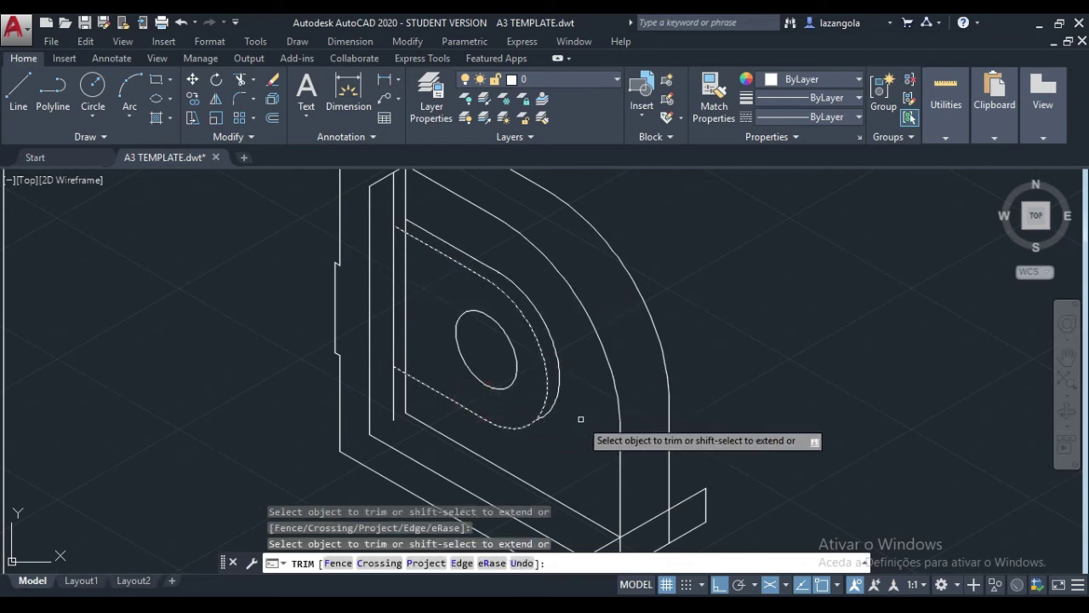
key("Return")
Trim the rib's front vertical line beyond its outline and the inner wall edge hidden behind the rib, using all objects as cutting edges.
key("Return")
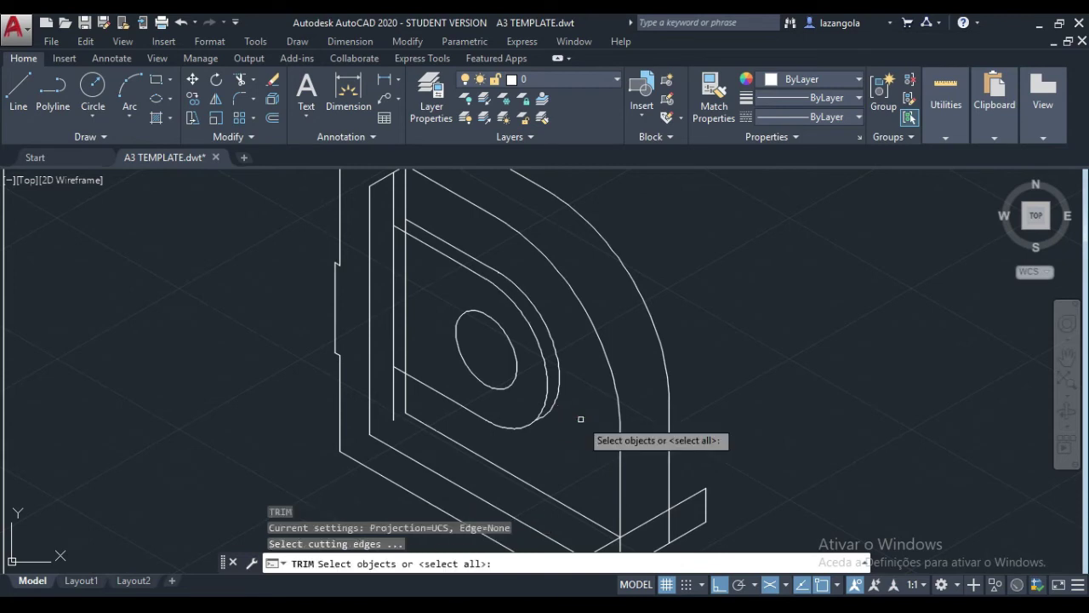
key("Return")
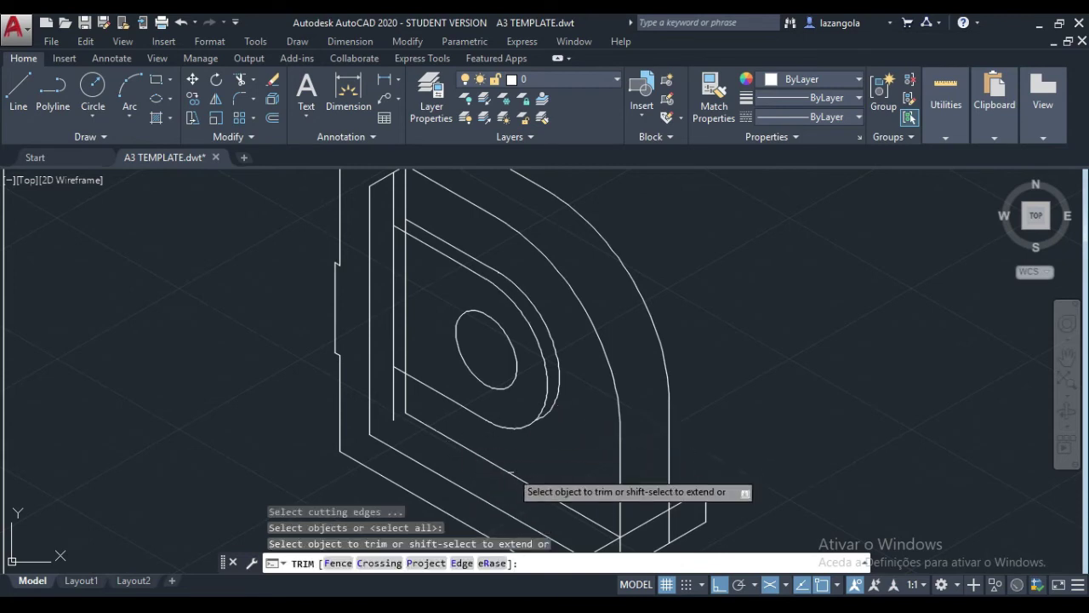
left_click(395, 408)
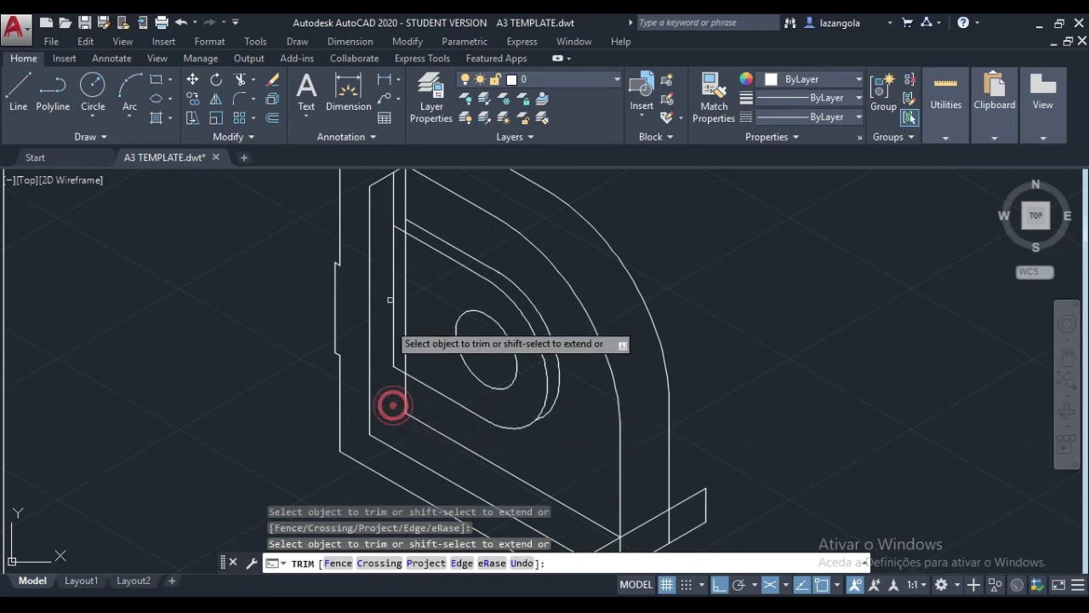
left_click(394, 208)
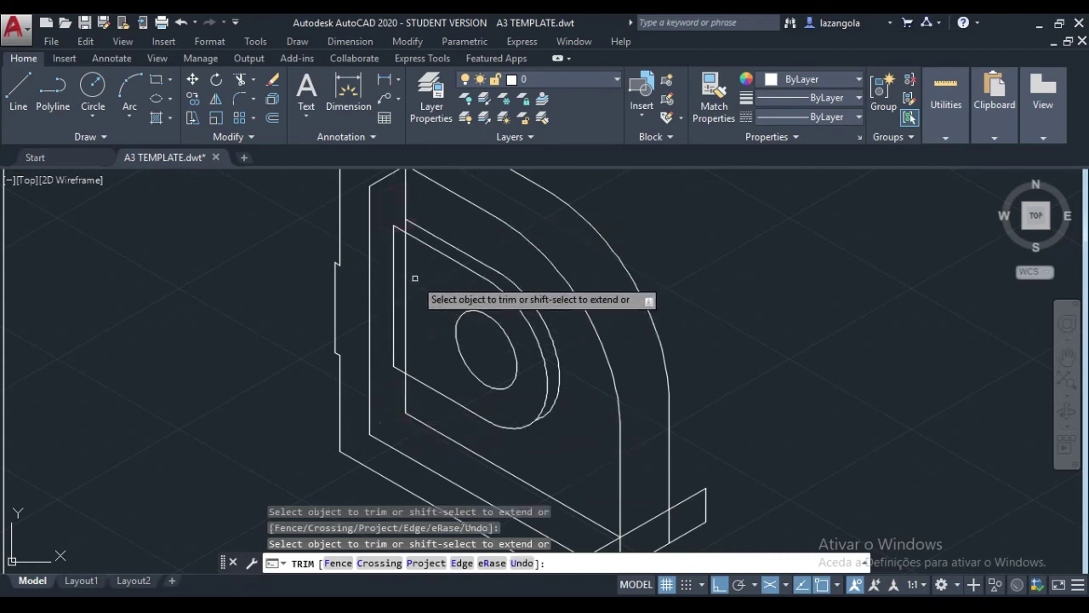
left_click(403, 283)
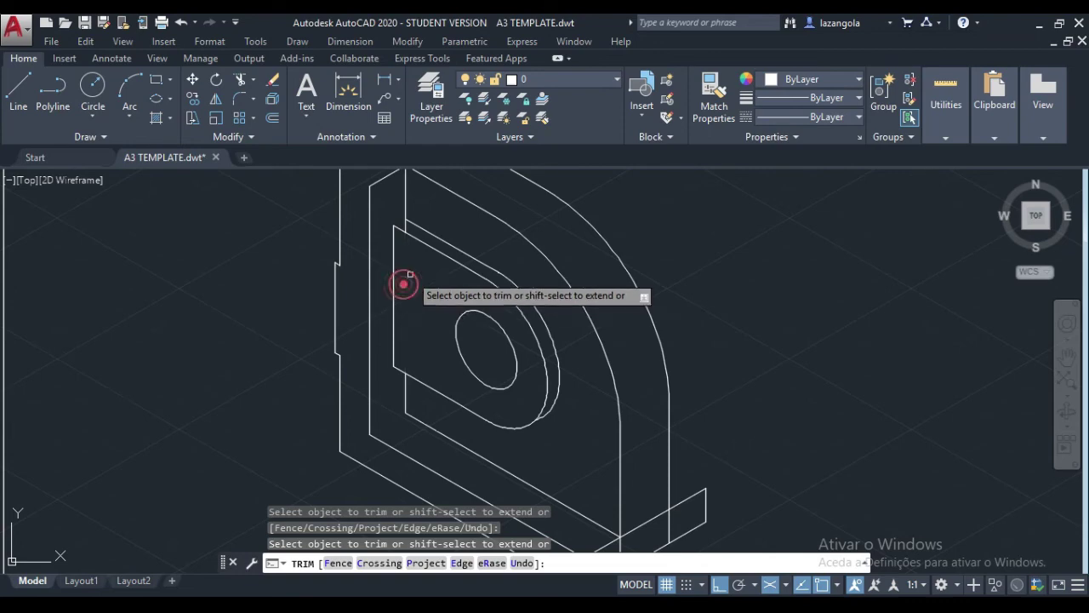
scroll(403, 272, "up", 4)
scroll(432, 279, "down", 2)
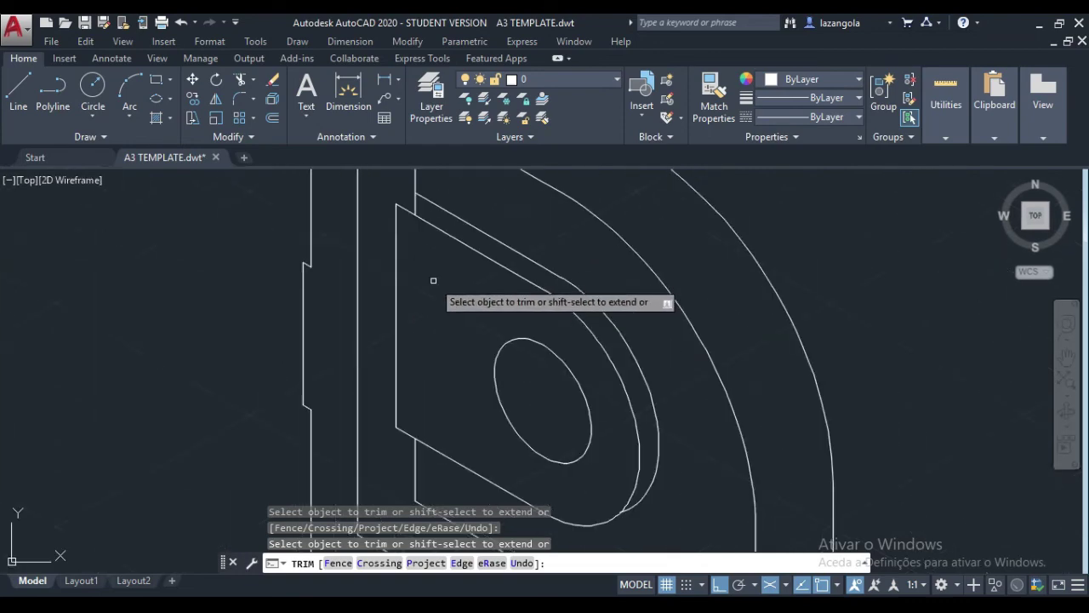
left_click(417, 201)
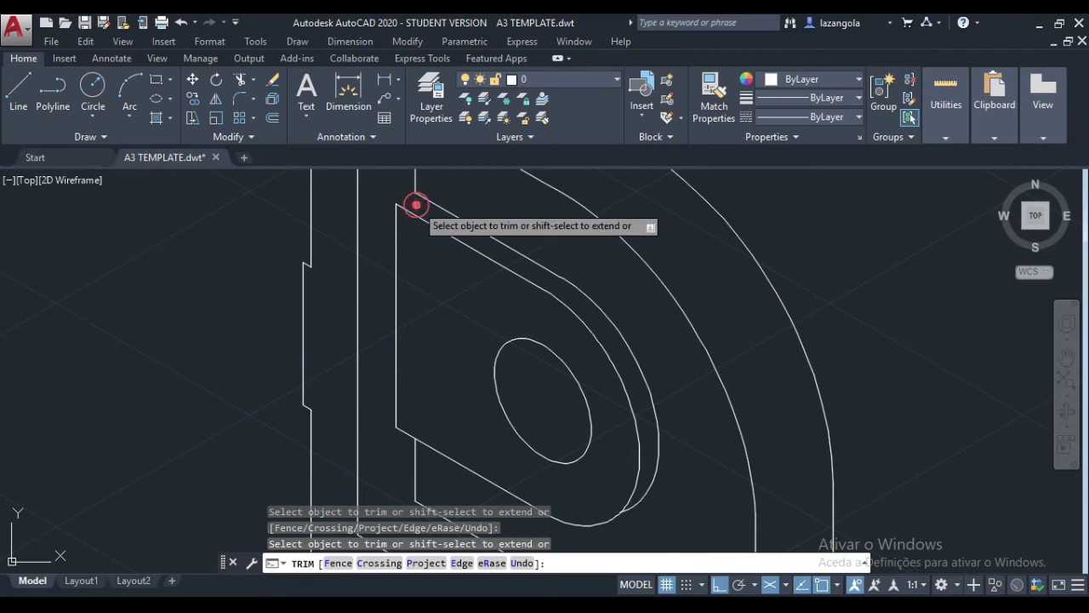
scroll(478, 299, "down", 2)
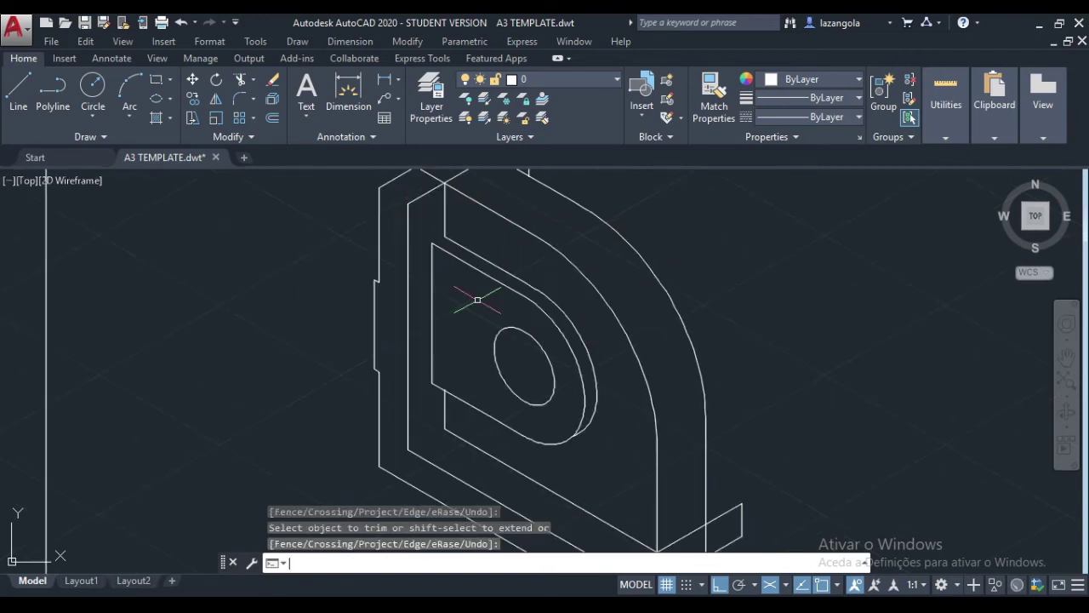
key("Return")
Draw a short line connecting the upper corners of the rib's front and copied outlines.
left_click(17, 94)
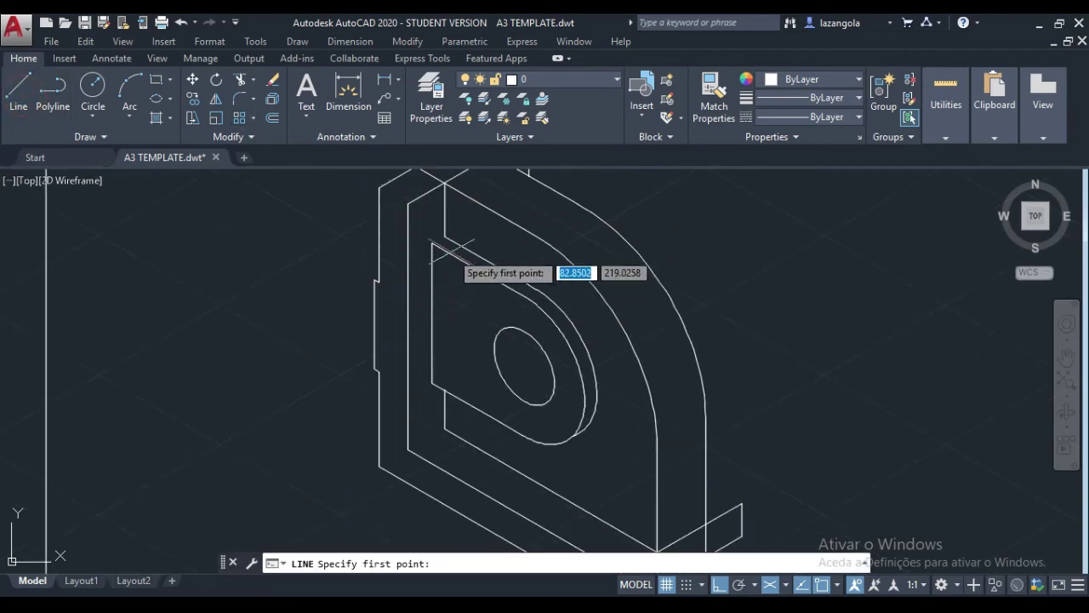
left_click(431, 243)
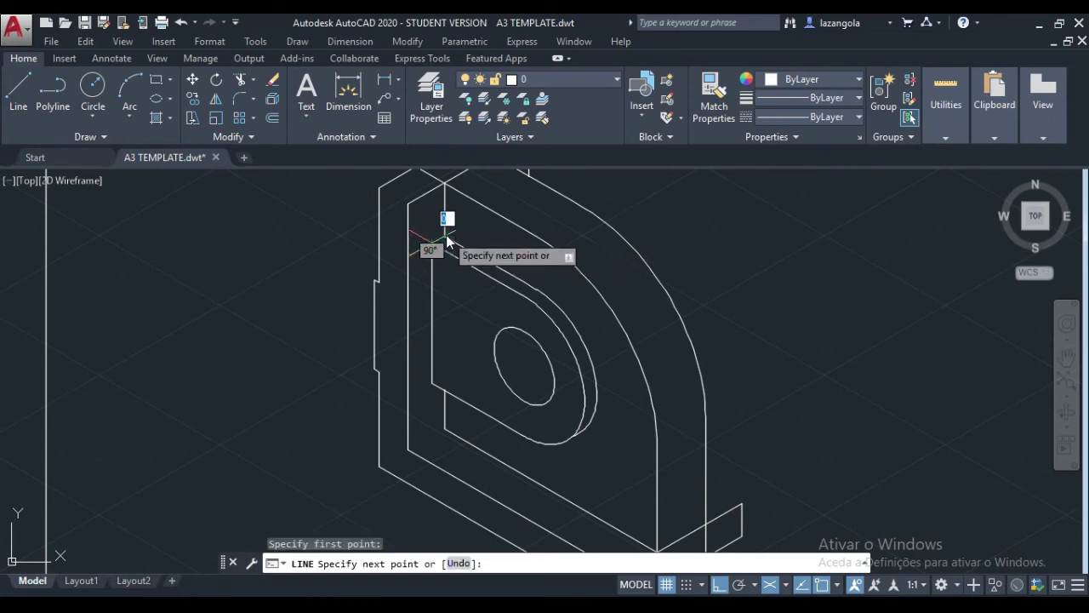
left_click(430, 213)
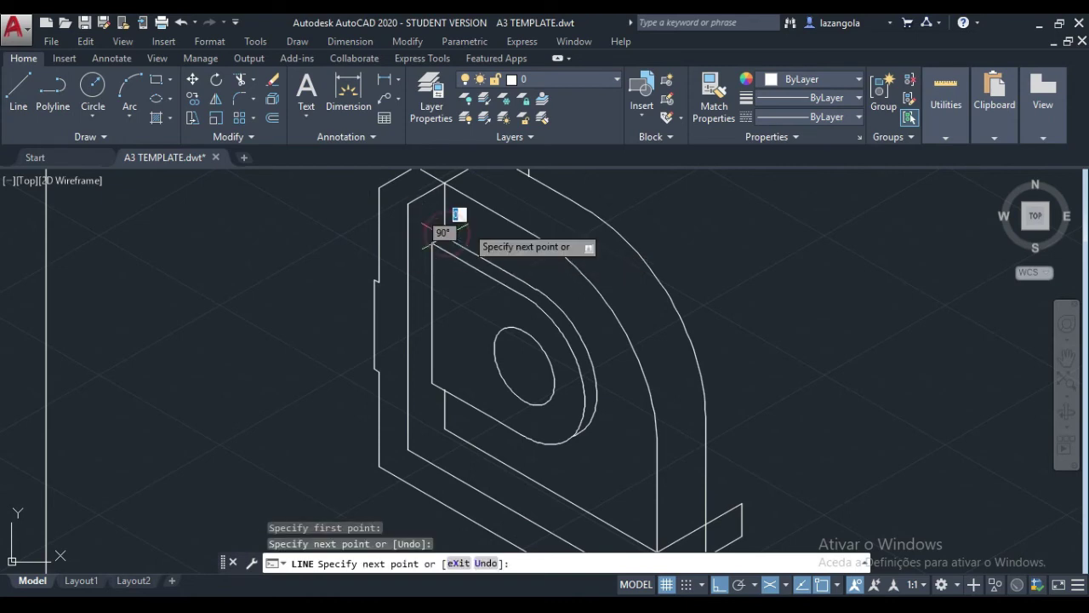
key("Return")
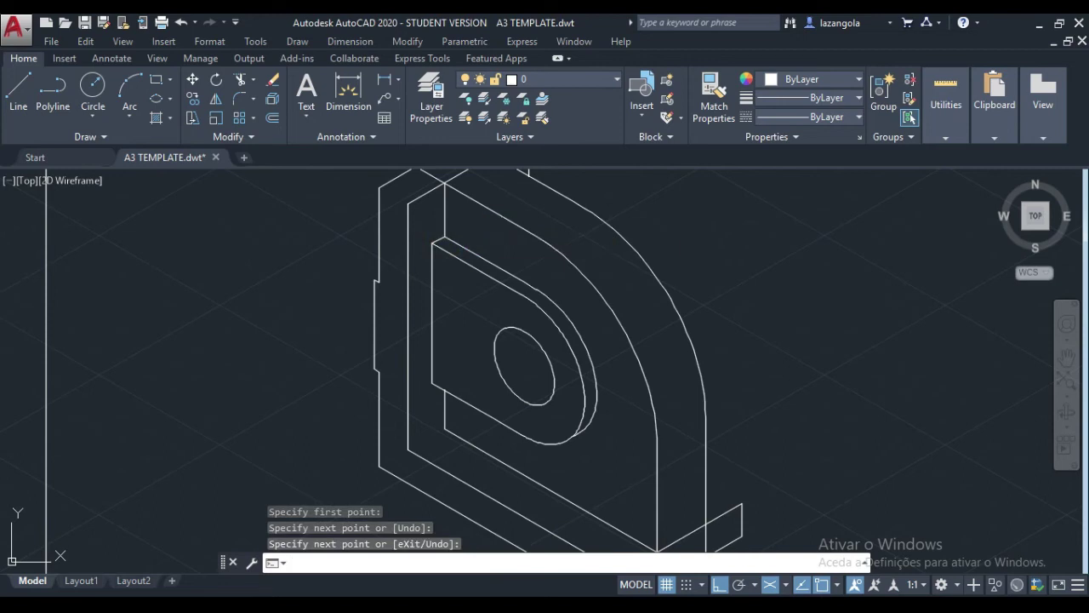
Draw a 15-unit line at 30° from the bracket frame's lower inner front corner to the recessed corner behind it.
key("Return")
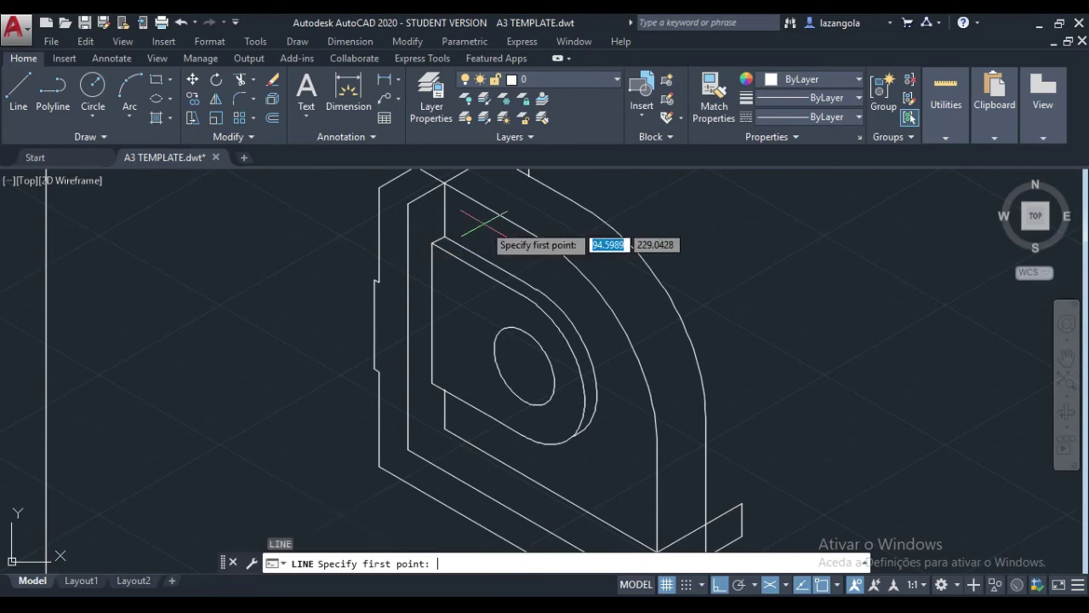
left_click(408, 447)
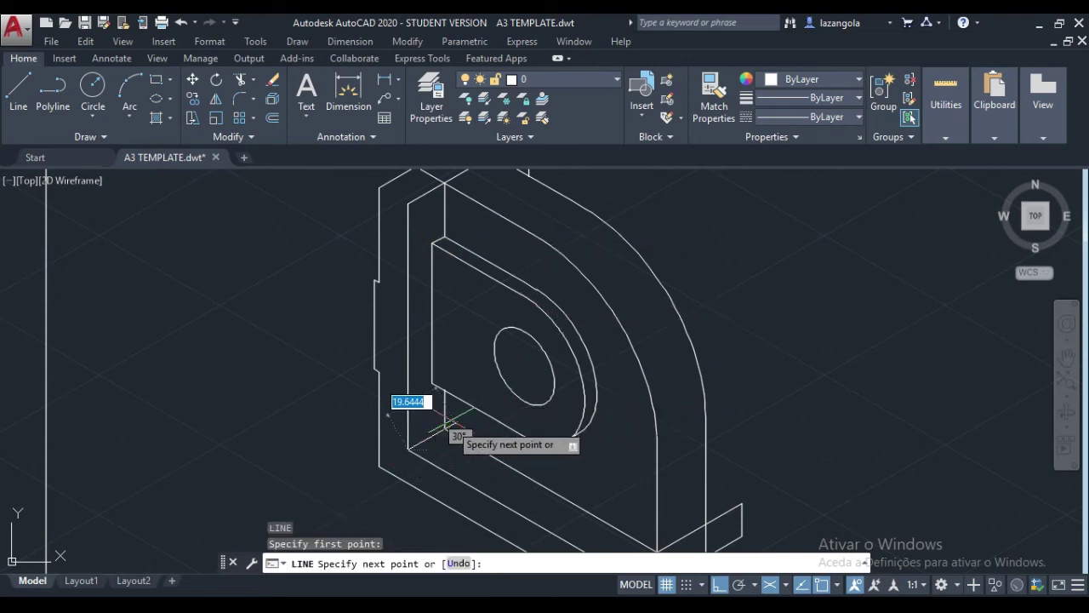
type("15")
key("Return")
key("Return")
key("Return")
middle_click_drag(560, 462, 525, 309)
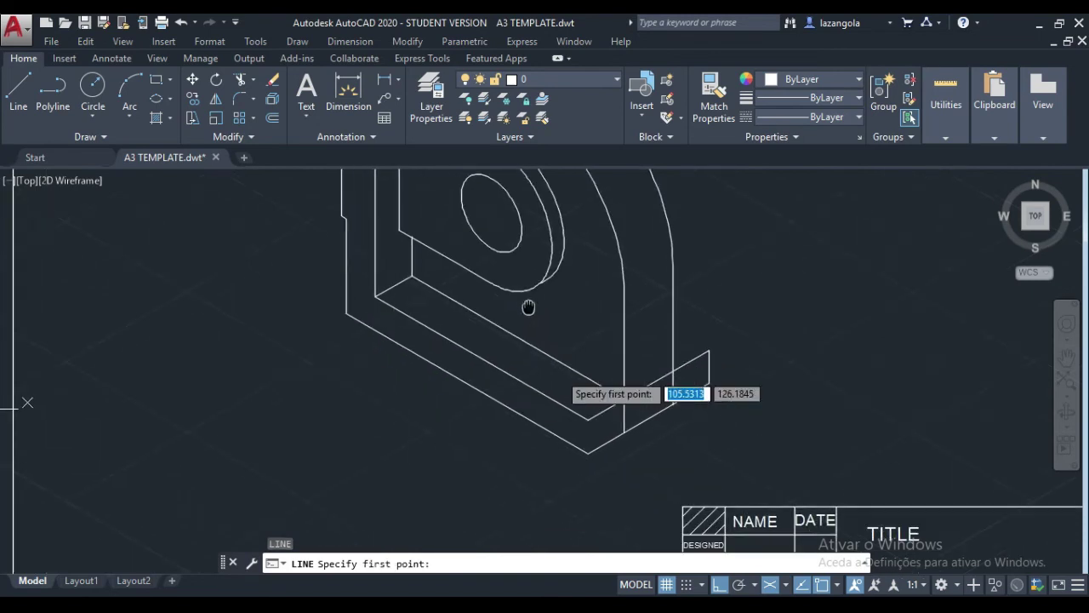
Draw a vertical line joining the upper and lower front corners of the bracket's base.
left_click(585, 449)
type("15")
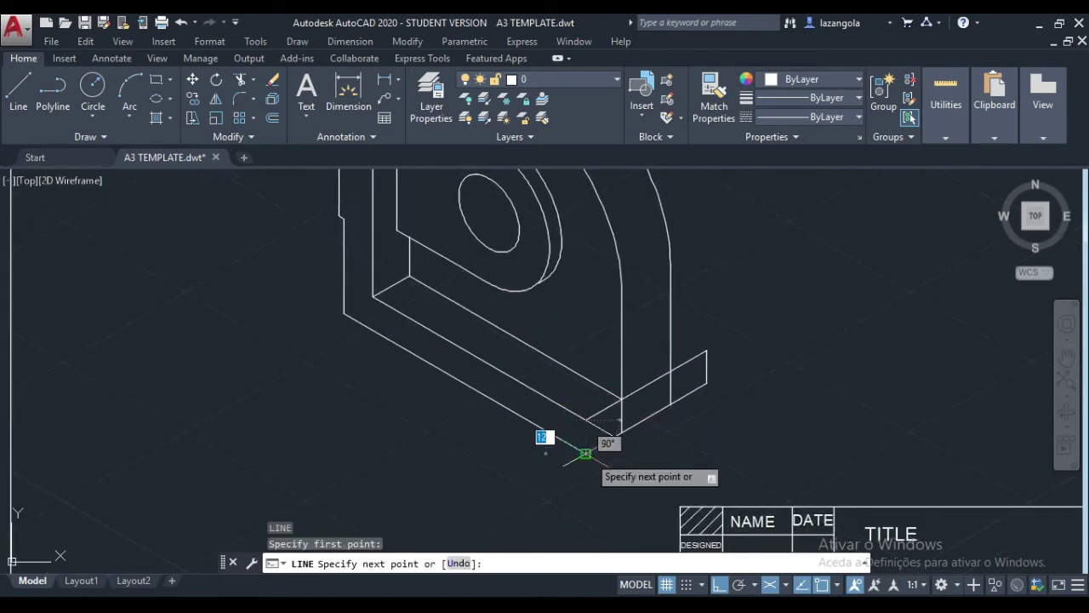
key("Return")
key("Return")
key("Return")
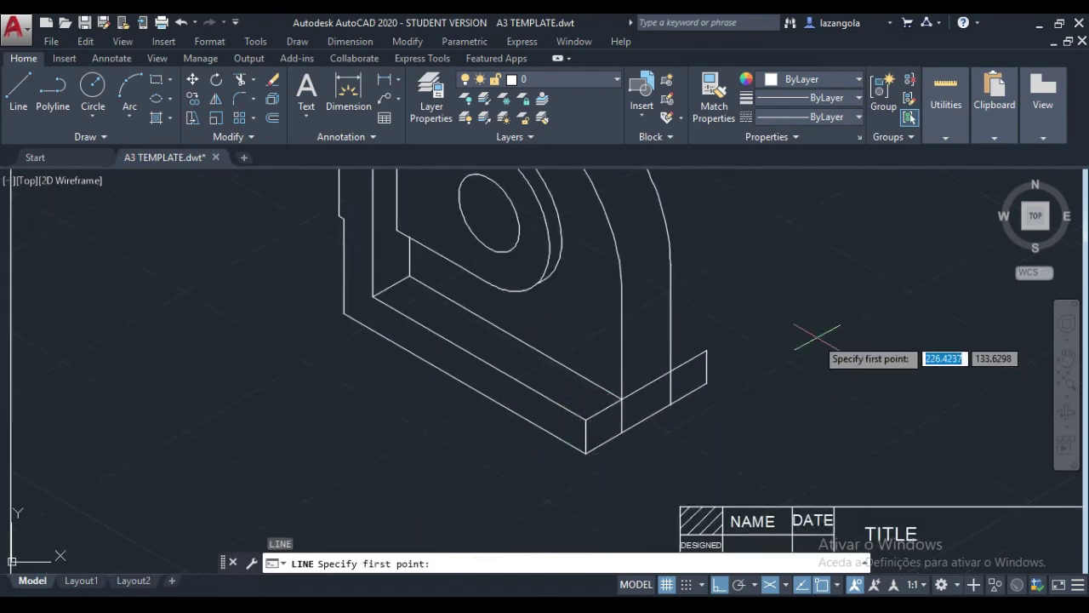
Draw a line from the base's rear upper corner at 150° back past the outer rib outline.
left_click(705, 349)
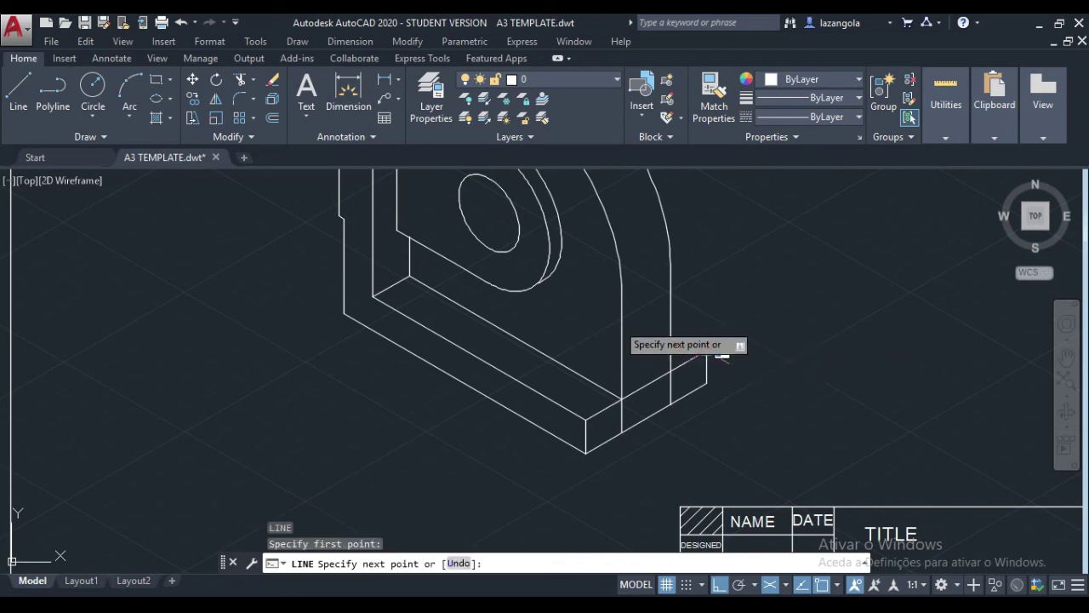
left_click(638, 311)
key("Return")
Trim the part of the base's rear edge hidden behind the rib, using the outer rib outline as the cutting edge.
left_click(243, 79)
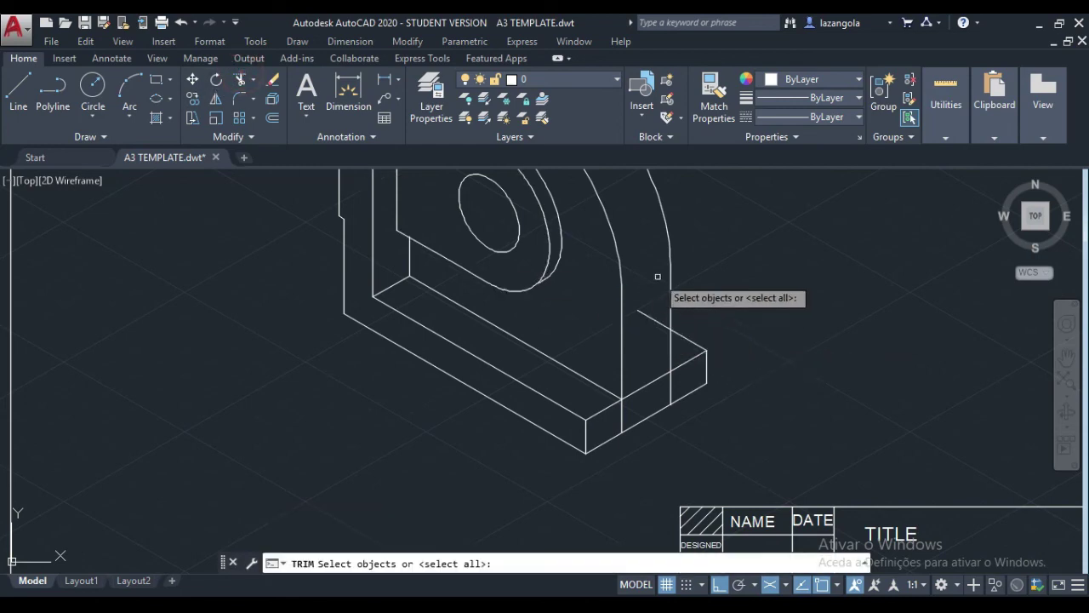
left_click(673, 268)
left_click(675, 267)
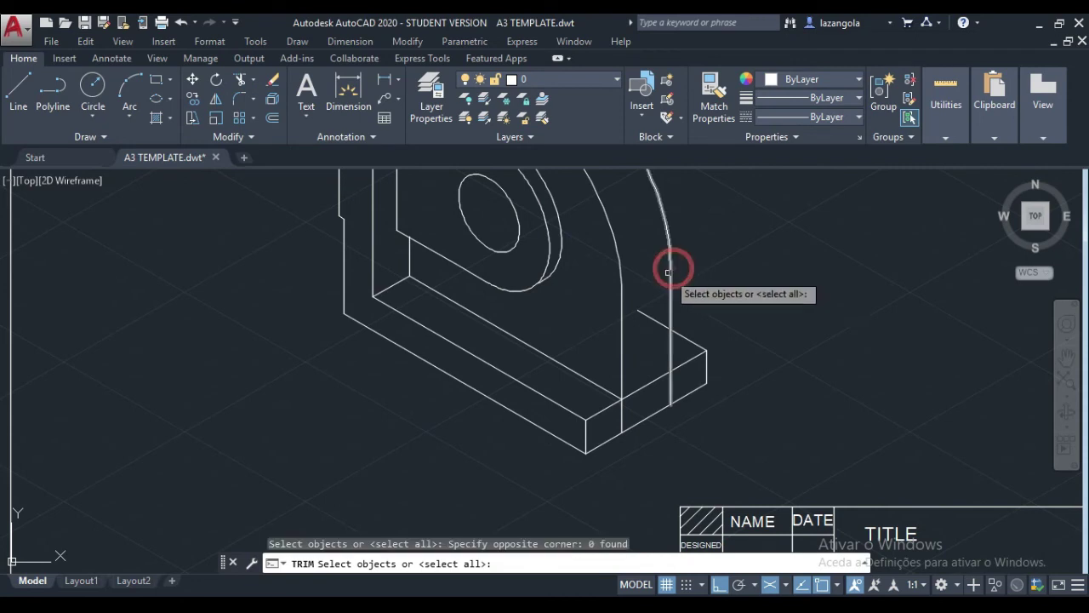
left_click(671, 267)
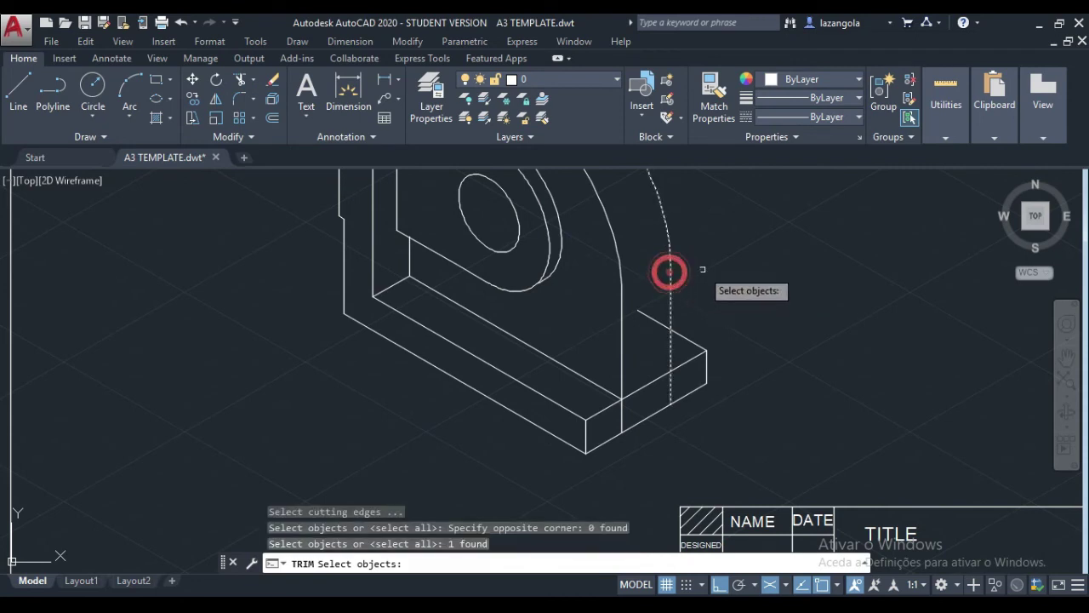
key("Return")
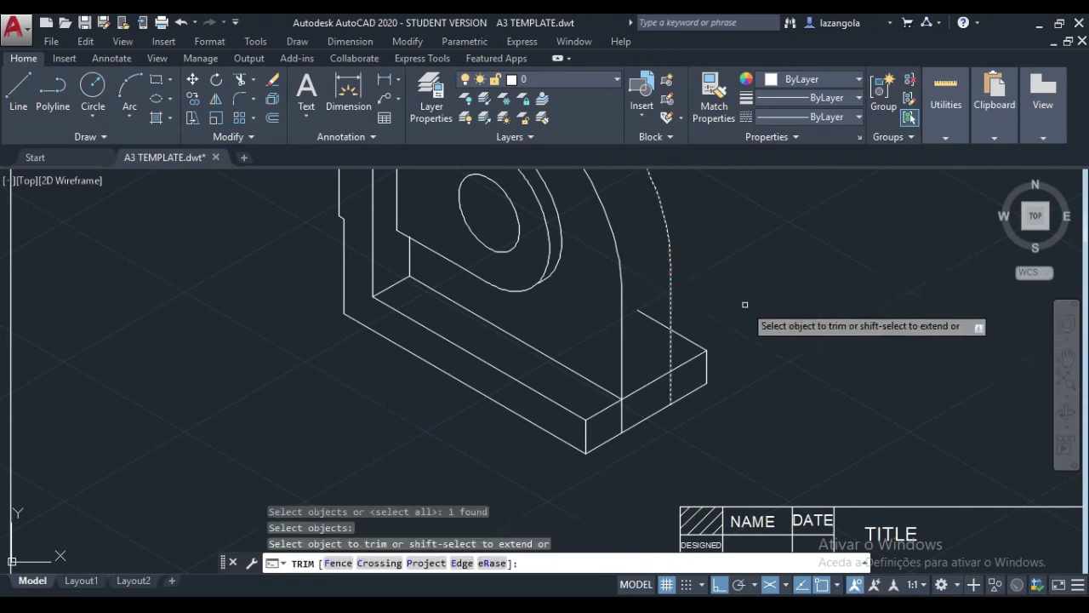
left_click(653, 319)
key("Return")
Draw a short line at 30° from the upper outer corner of the small side projection past the adjacent wall edge.
mouse_move(791, 266)
middle_mouse_down()
mouse_move(766, 388)
mouse_move(689, 411)
mouse_move(678, 445)
mouse_move(690, 425)
middle_mouse_up()
scroll(690, 424, "down", 3)
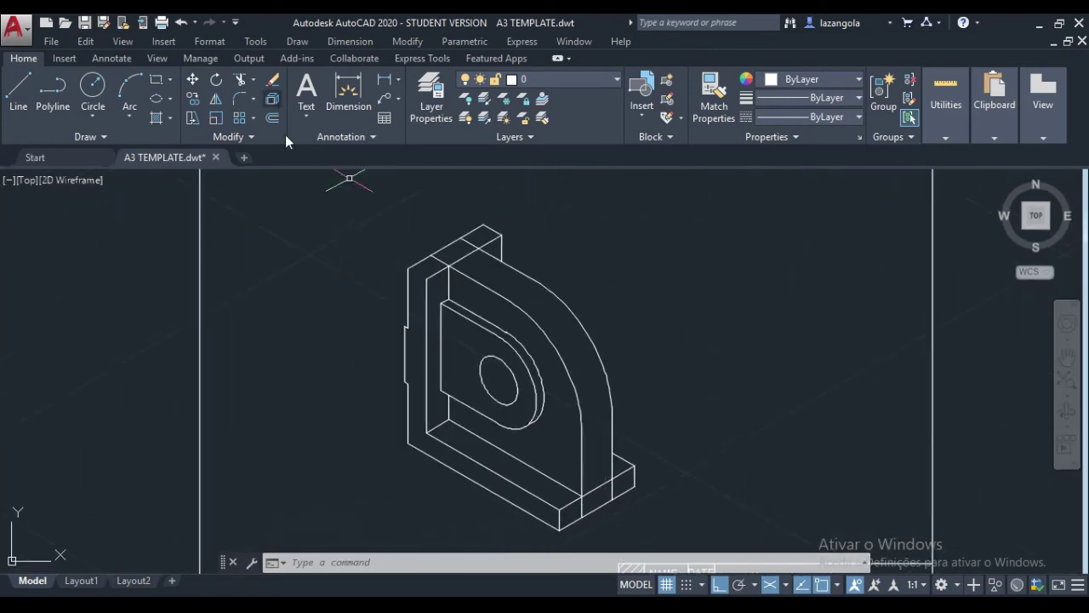
scroll(309, 335, "up", 3)
scroll(423, 341, "up", 4)
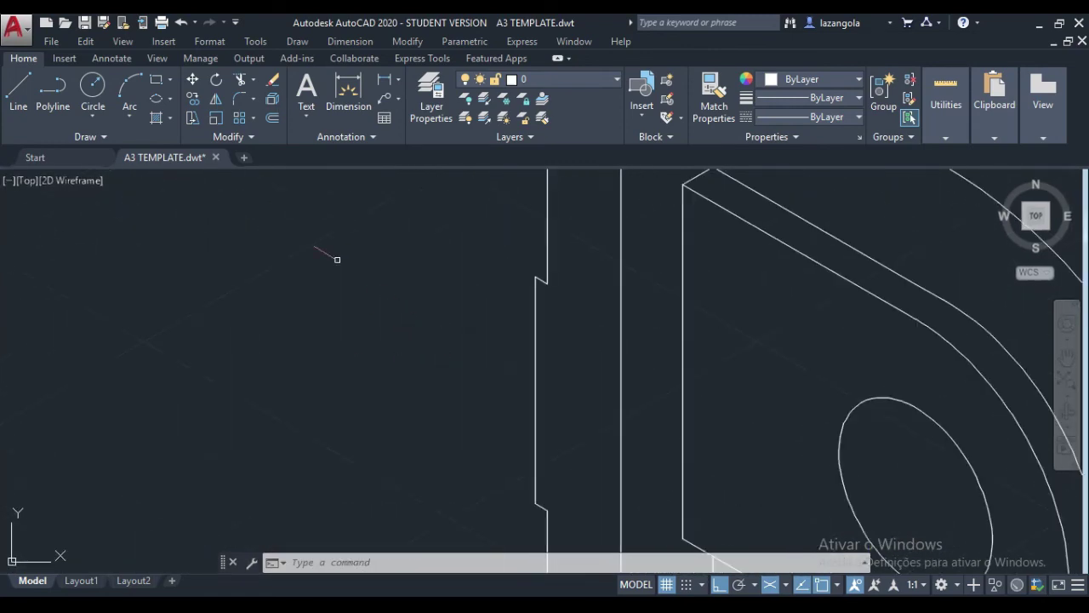
left_click(18, 95)
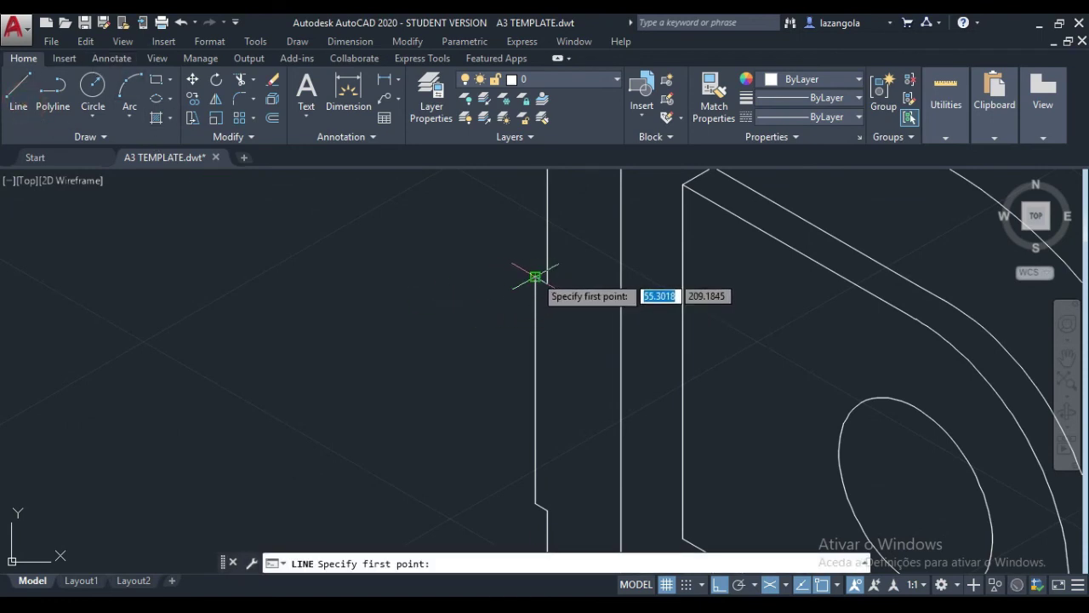
left_click(539, 273)
left_click(588, 246)
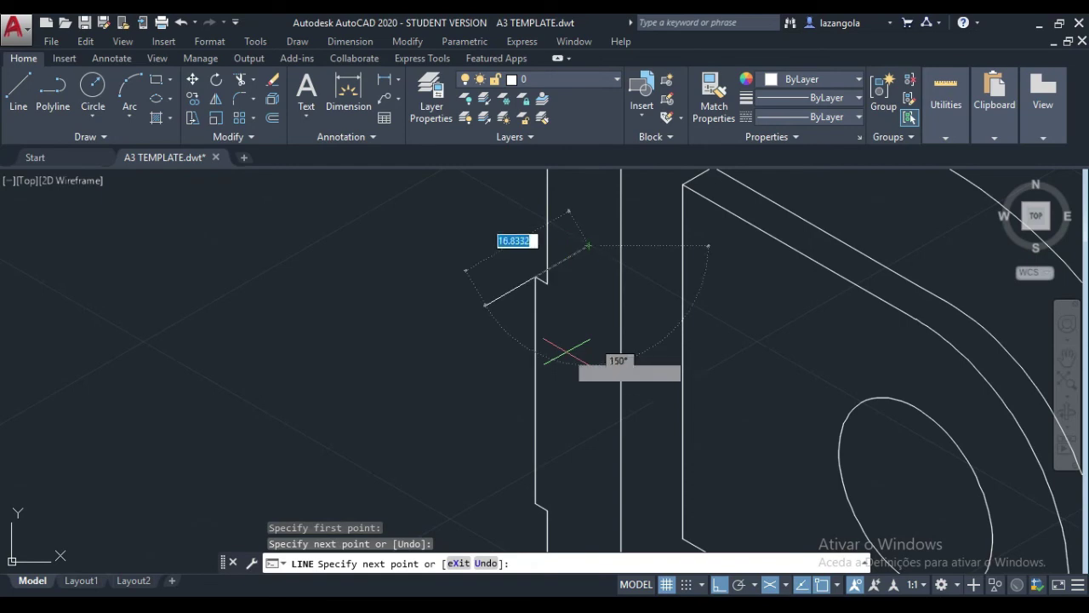
key("Return")
Trim the short 30° line where it overshoots the wall edge, using all objects as cutting edges.
scroll(741, 343, "down", 2)
scroll(786, 336, "down", 1)
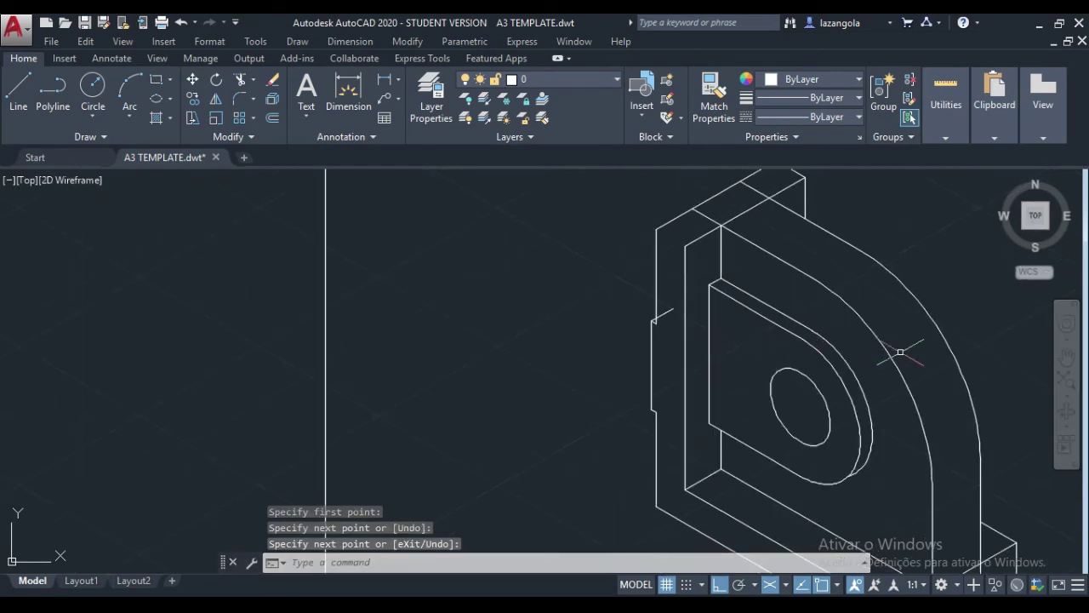
middle_click_drag(899, 351, 666, 379)
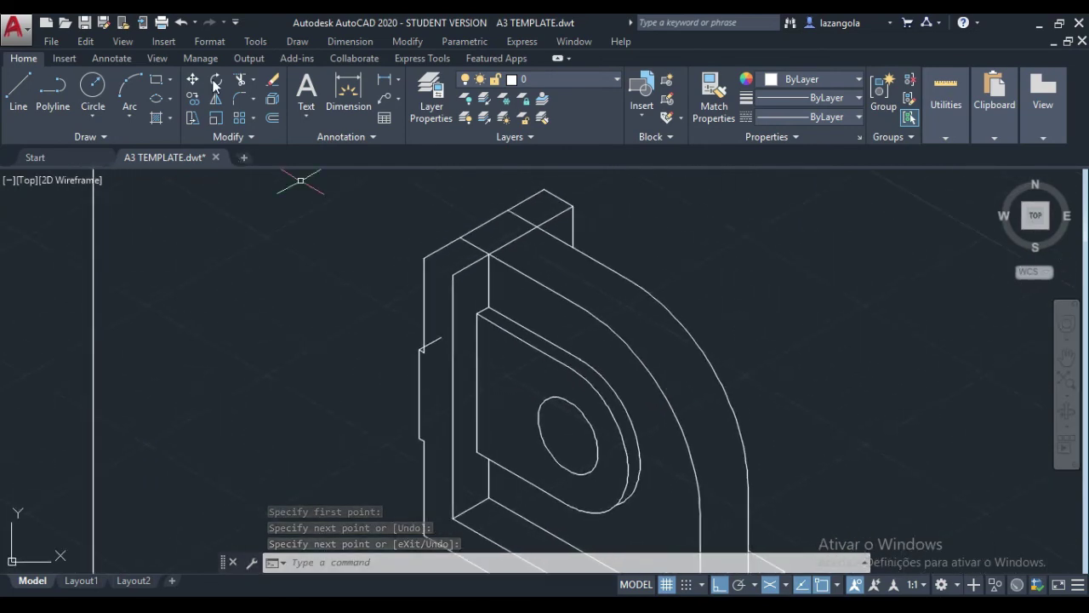
left_click(240, 79)
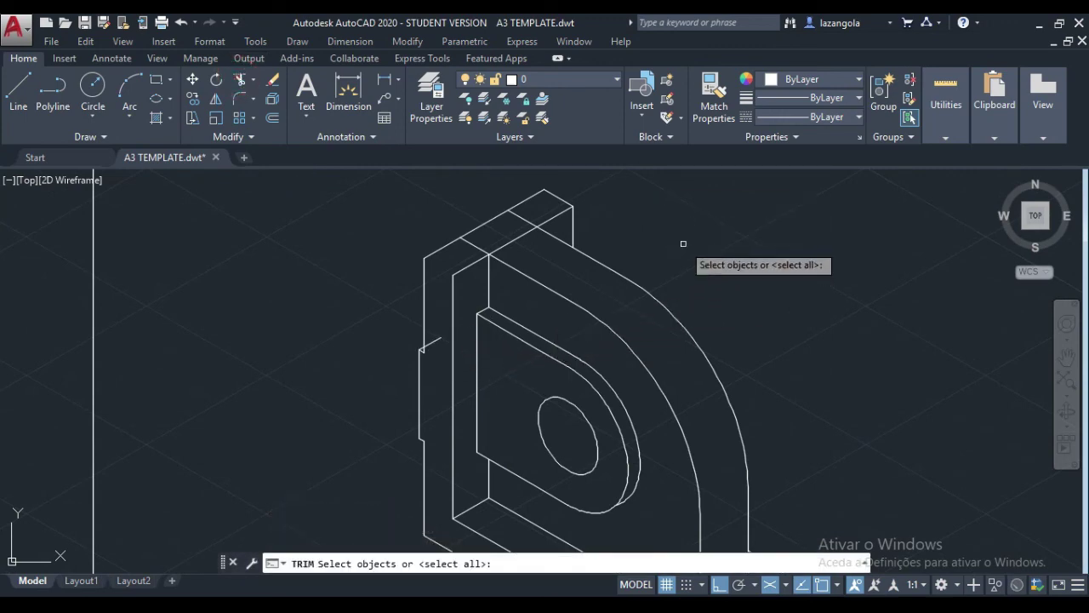
key("Return")
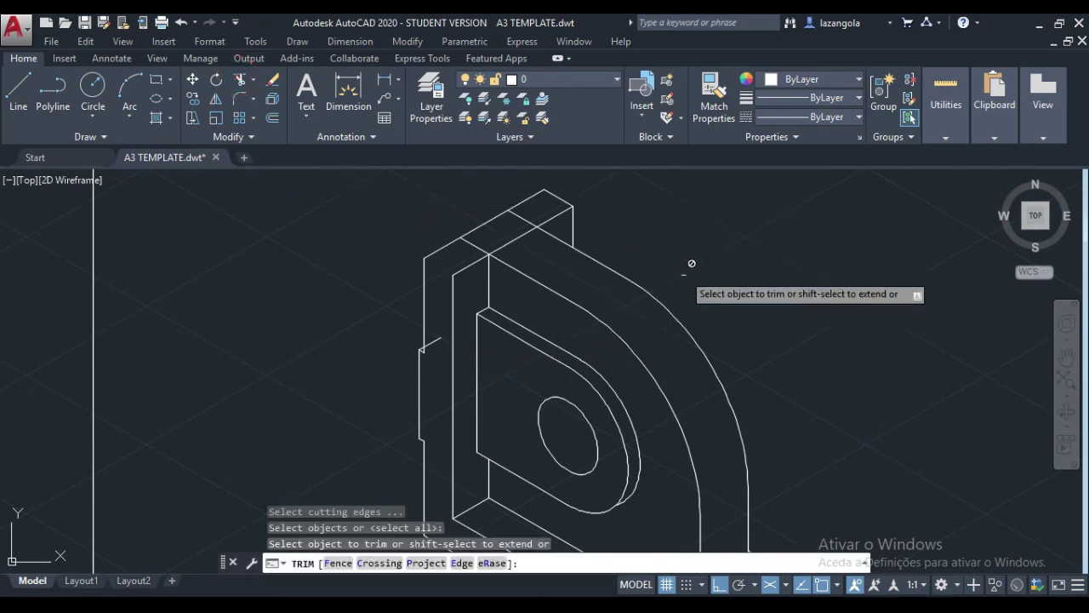
left_click(434, 340)
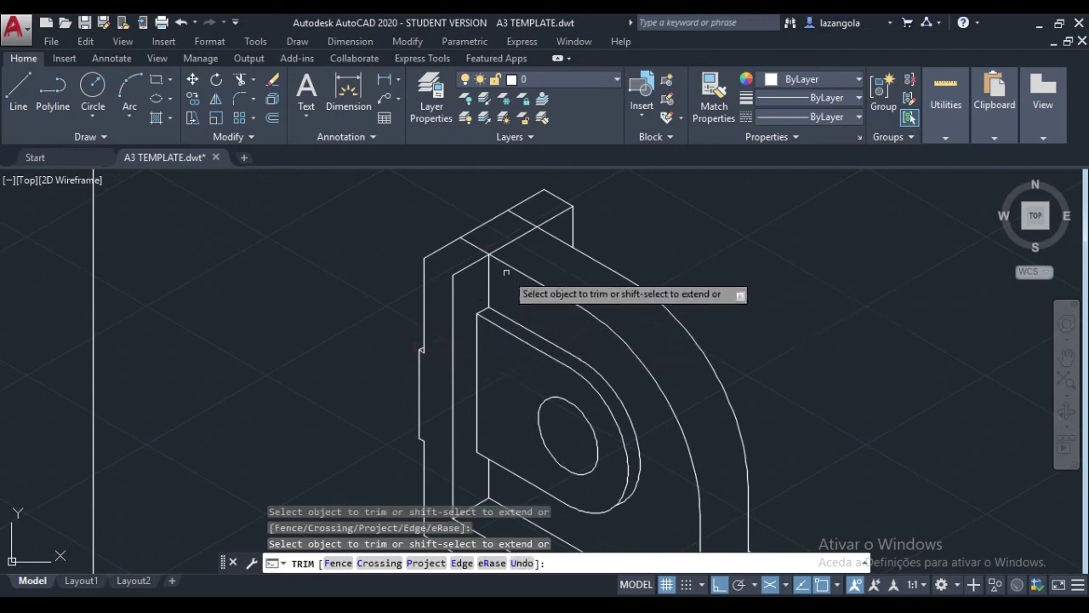
Trim the surplus rib outline ends and the inner edge segment crossing the bracket's upper end face.
left_click(524, 231)
left_click(516, 238)
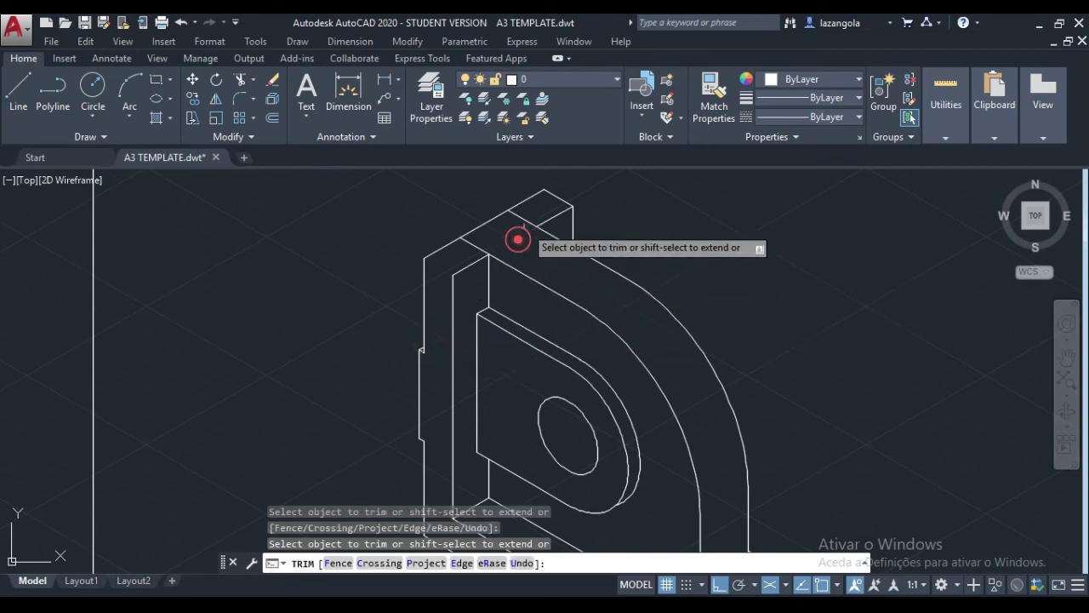
left_click(478, 246)
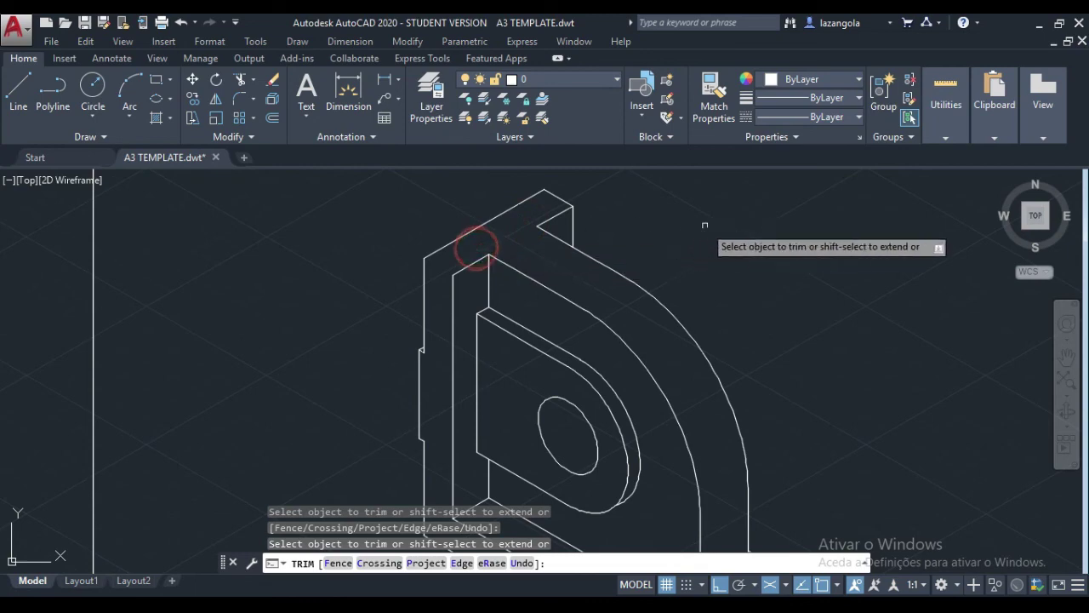
Trim the surplus edge segment and rib outline ends crossing the front of the bracket's base, and finish trimming.
scroll(596, 239, "down", 3)
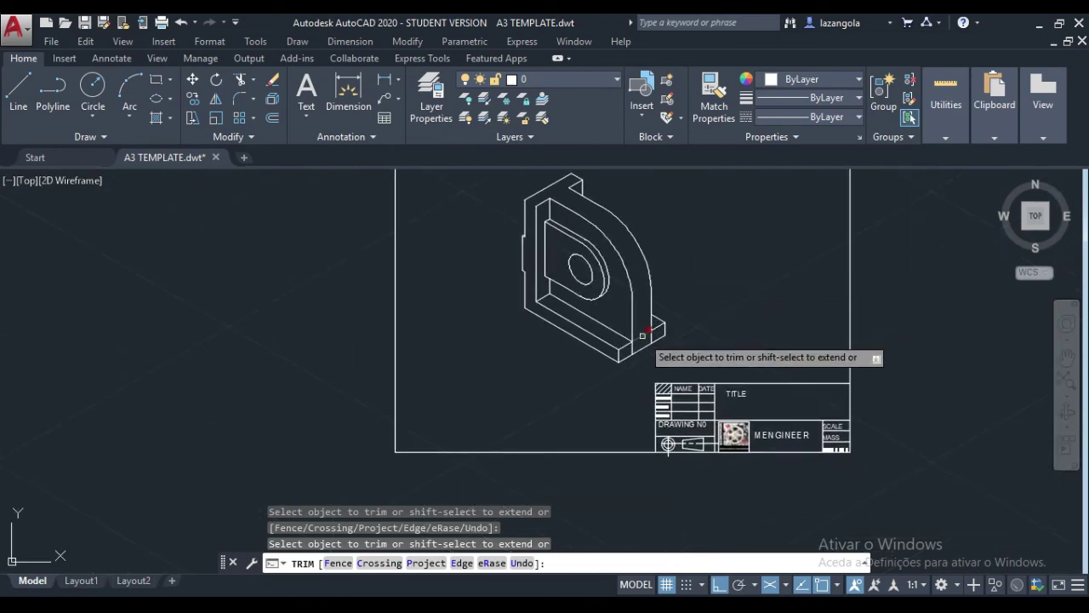
scroll(646, 332, "up", 2)
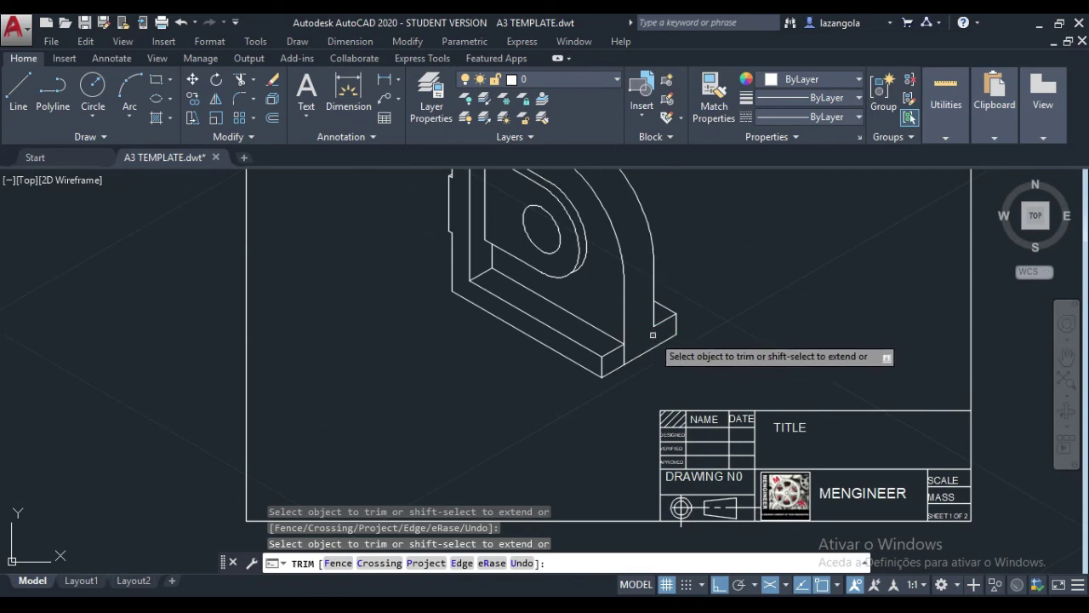
left_click(625, 349)
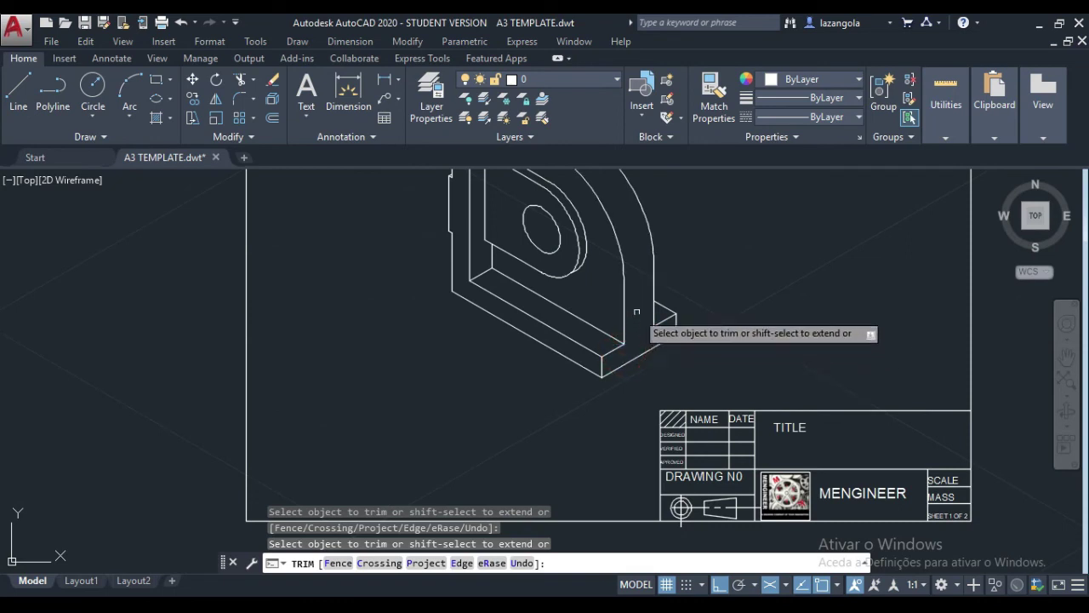
scroll(736, 271, "down", 2)
scroll(749, 268, "down", 2)
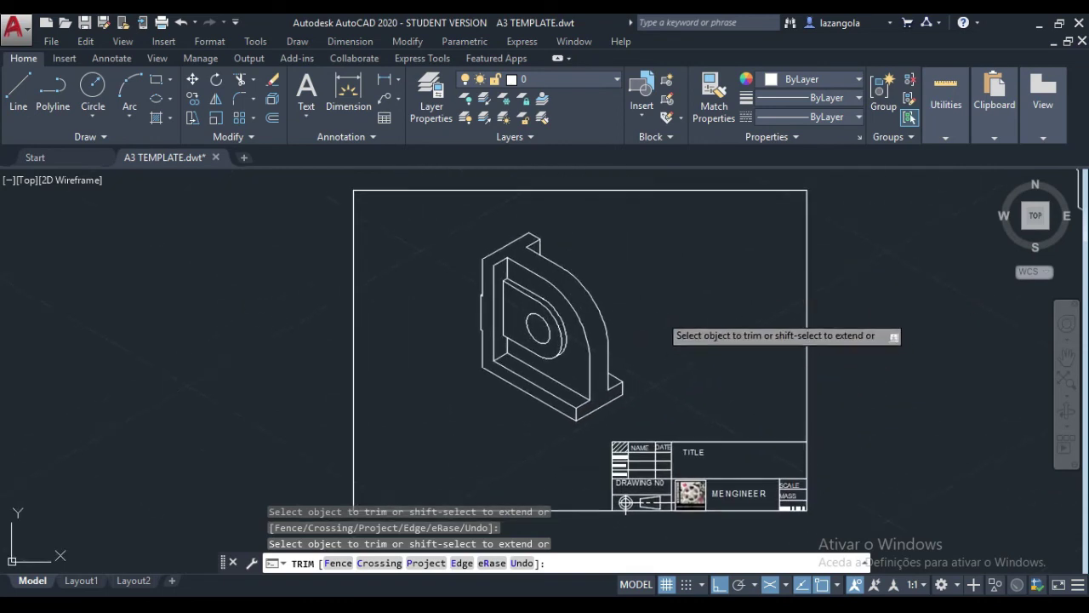
key("Return")
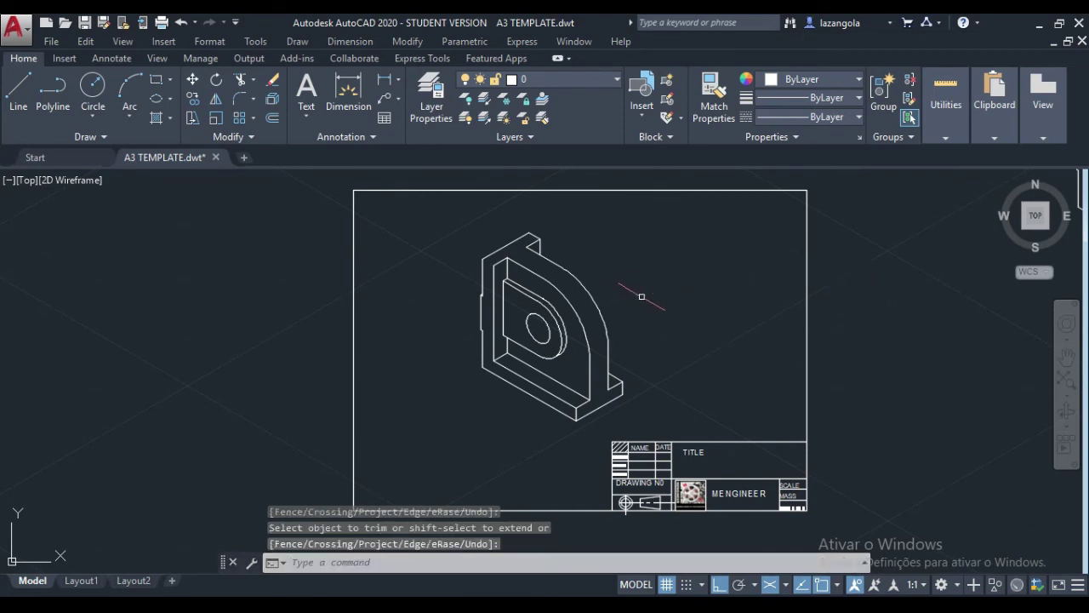
scroll(658, 308, "up", 2)
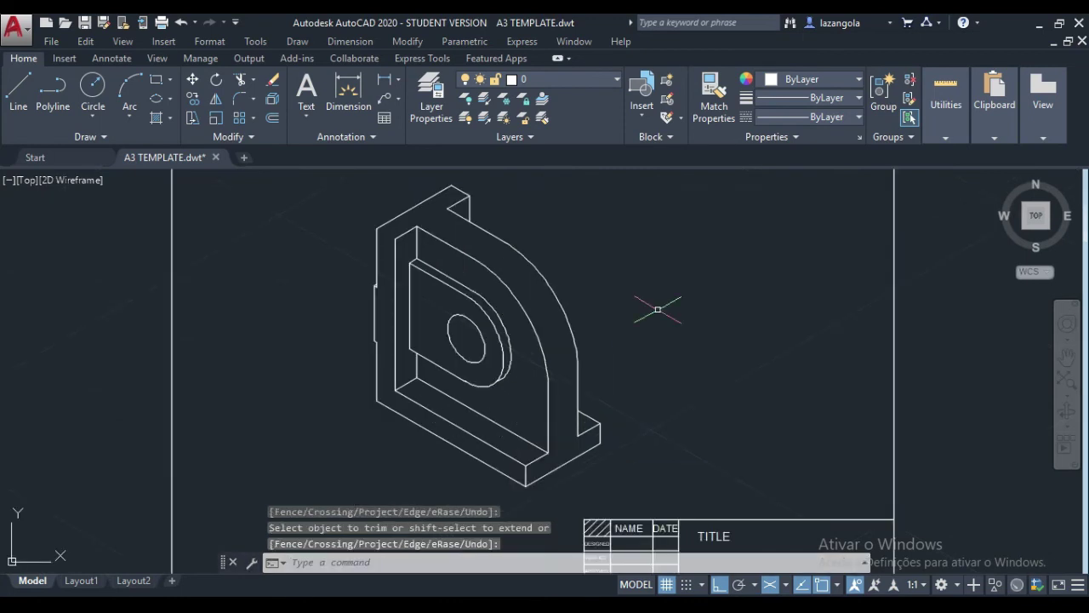